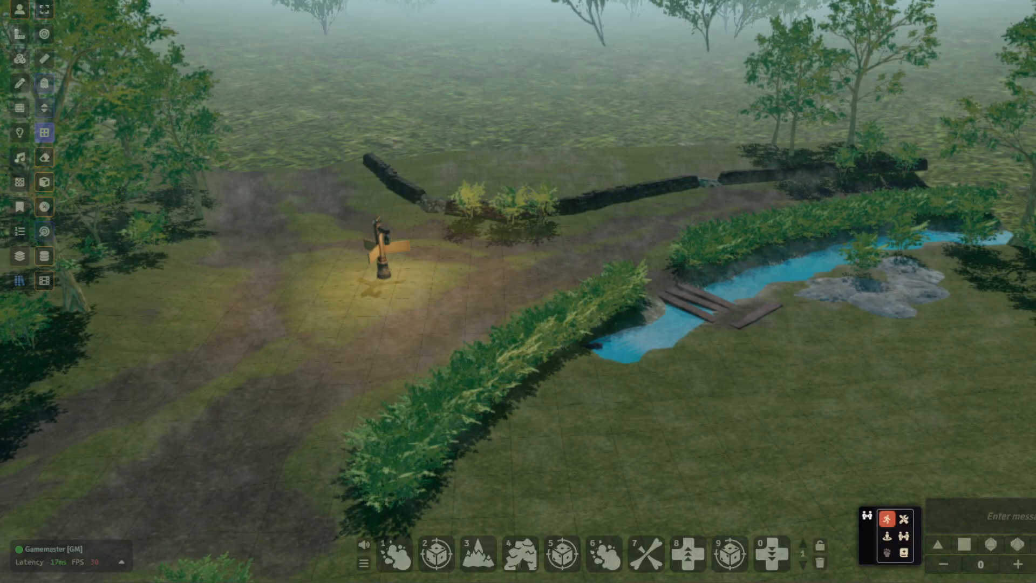
- Open the asset browser, search for "Animated" and move the browser window clear of the scene's centre
click(20, 59)
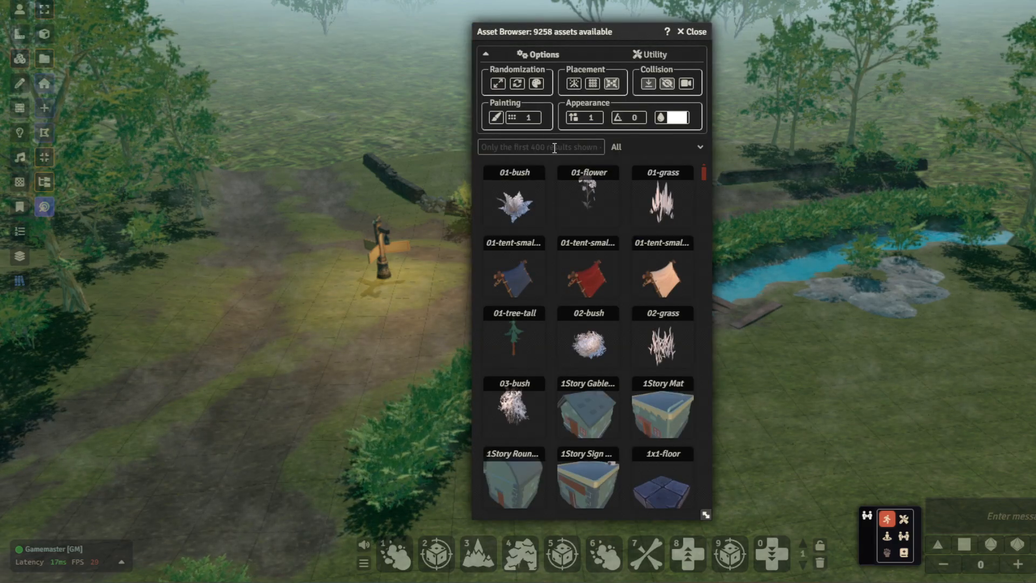
click(554, 149)
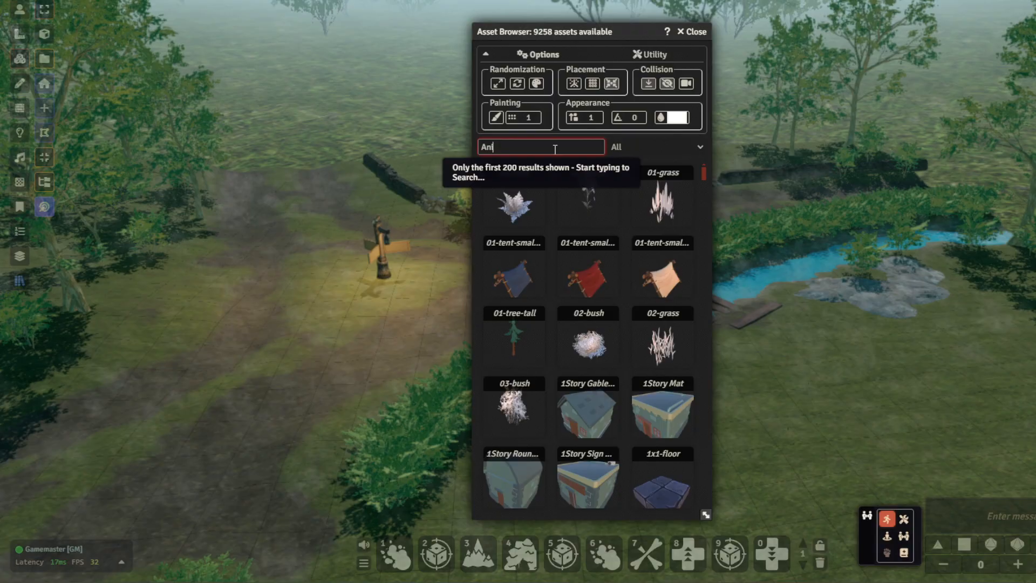
text(mated)
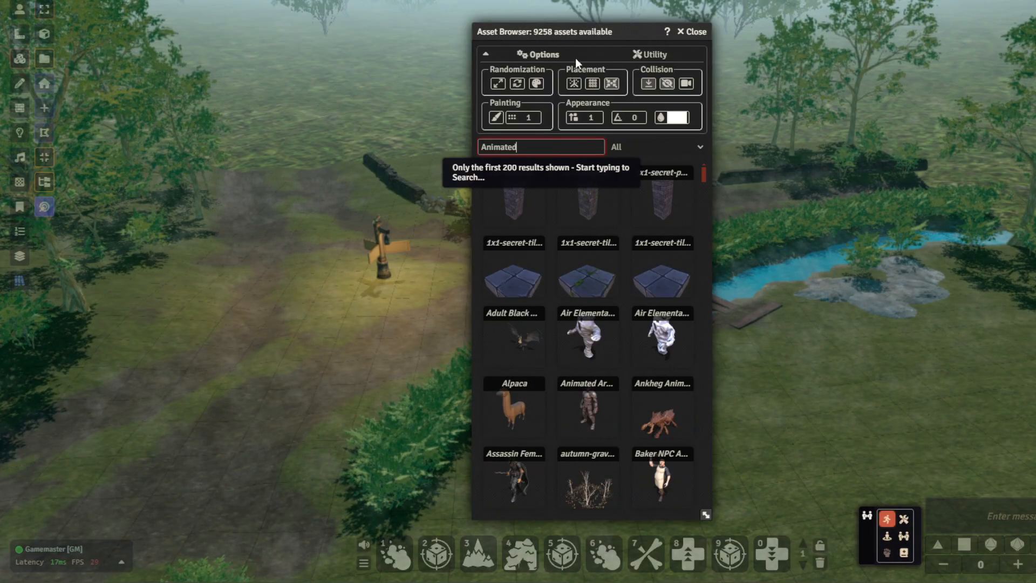
drag(598, 43, 911, 1)
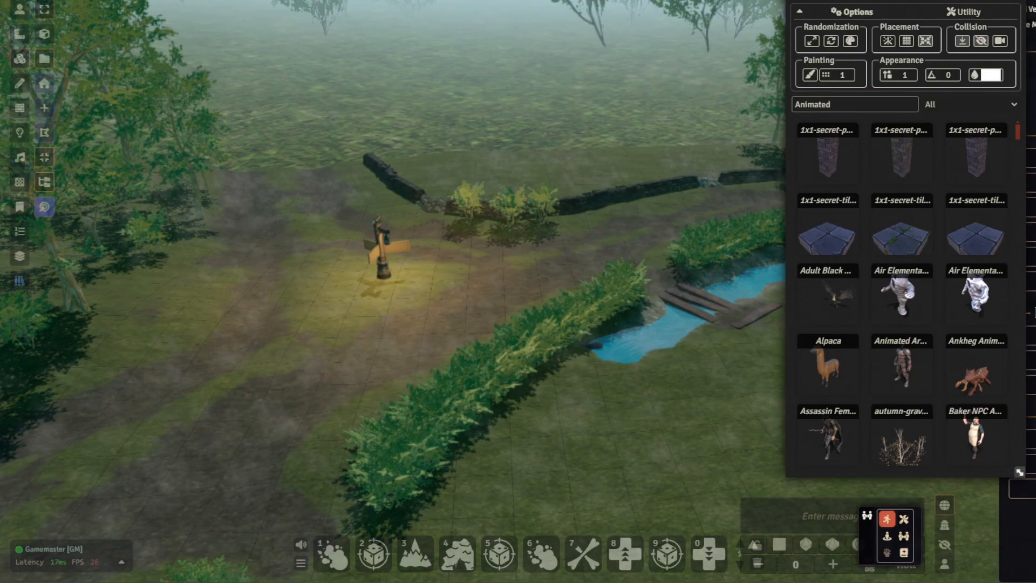
- Look at the 3D Canvas and 3D Canvas Mapmaking Pack game settings, including the custom asset path
click(1032, 158)
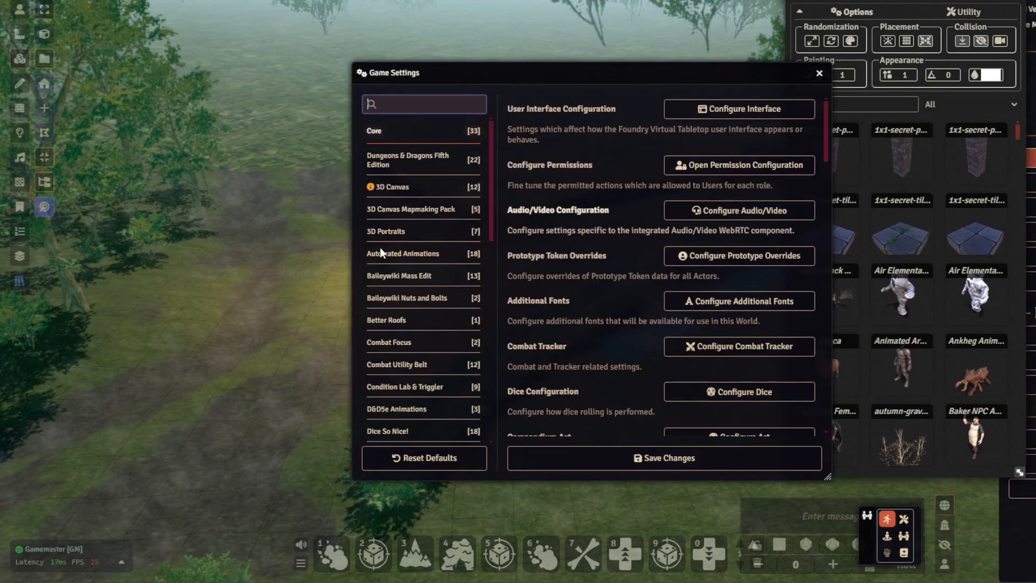
click(405, 188)
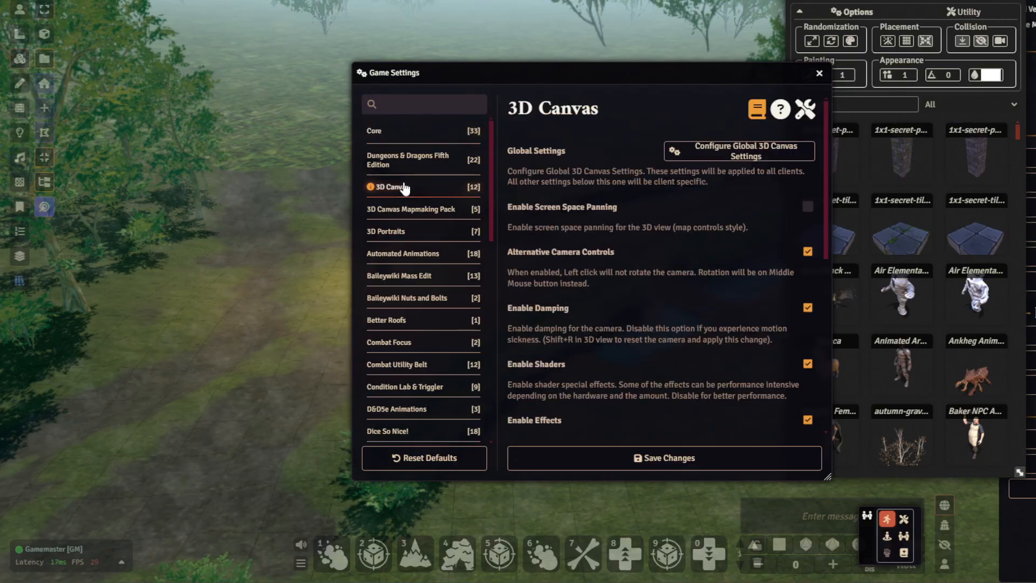
click(410, 210)
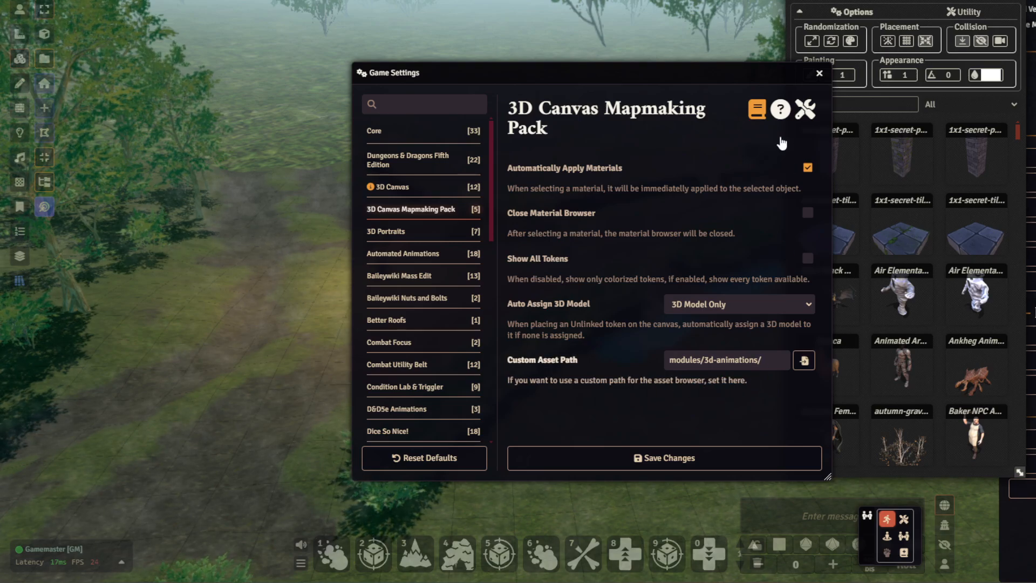
click(819, 74)
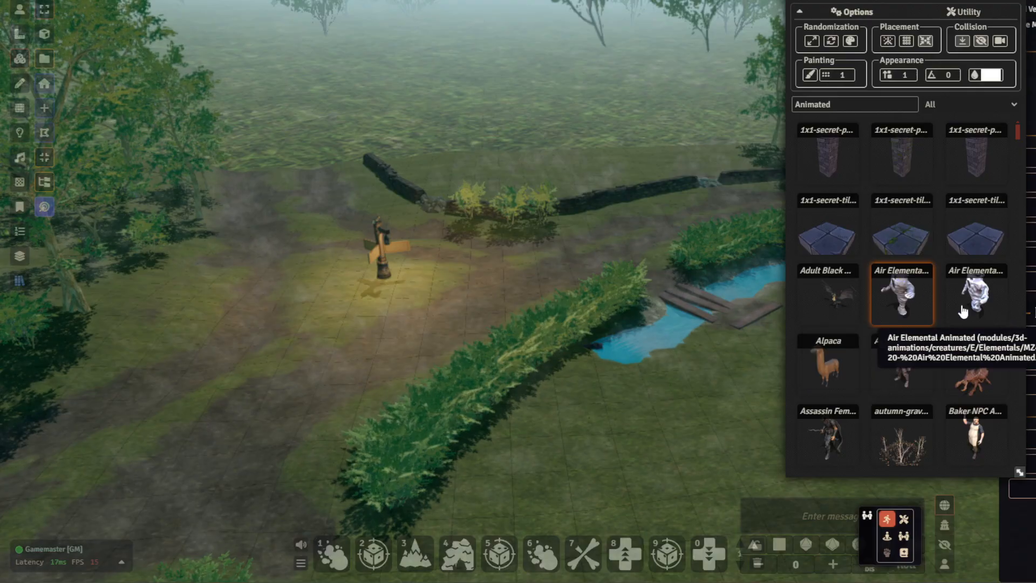
- Place the animated Alpaca model on the grass behind the low stone wall
scroll(917, 302, down, 1)
scroll(924, 378, down, 3)
scroll(925, 394, up, 4)
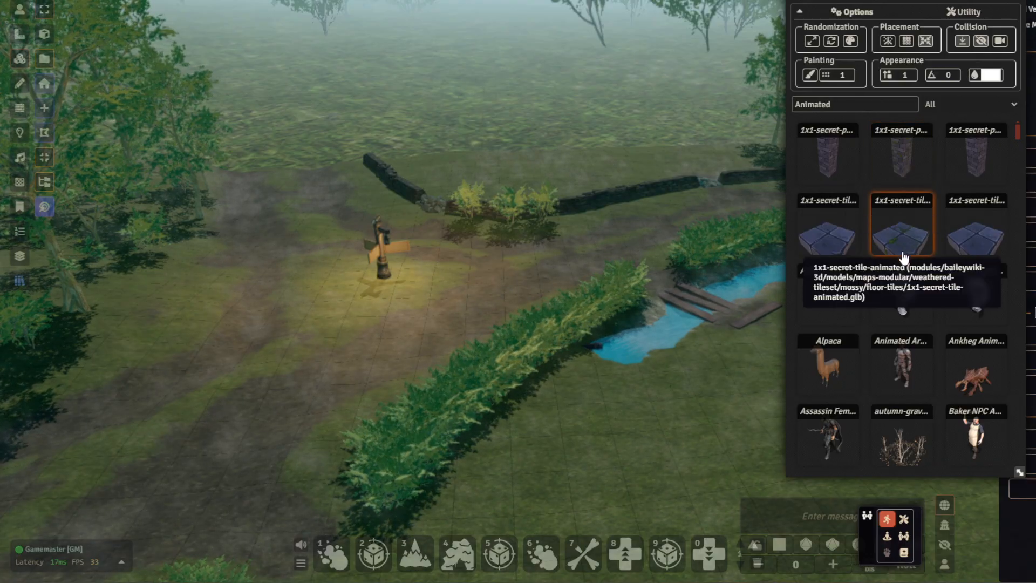
drag(829, 294, 603, 294)
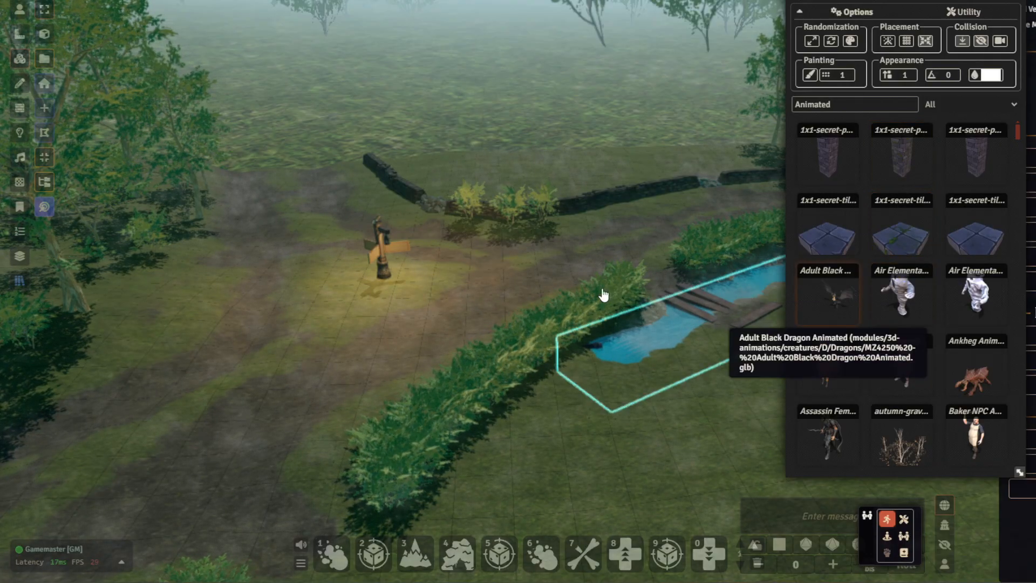
scroll(585, 275, up, 4)
right_drag(620, 356, 588, 576)
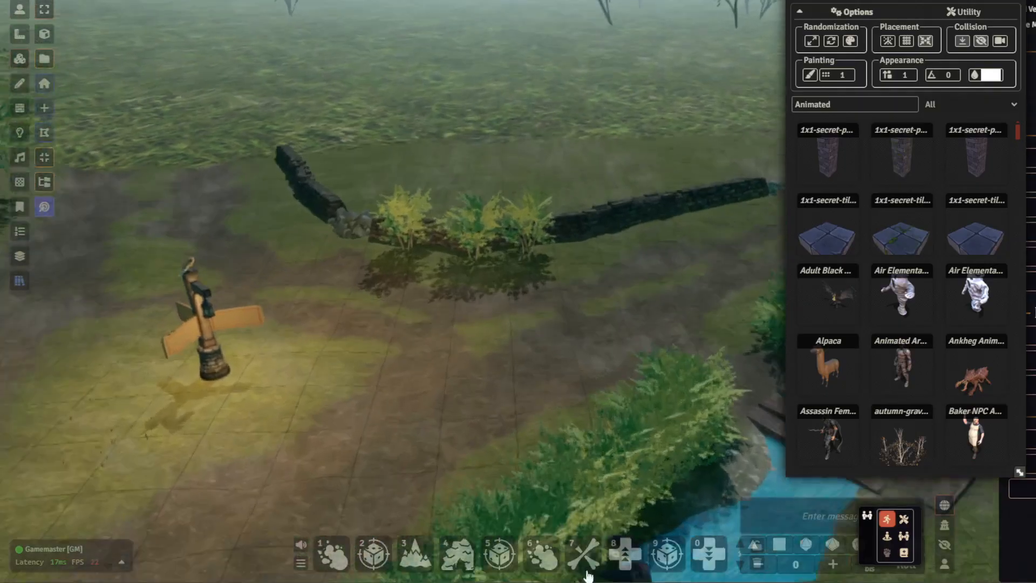
right_drag(629, 340, 663, 517)
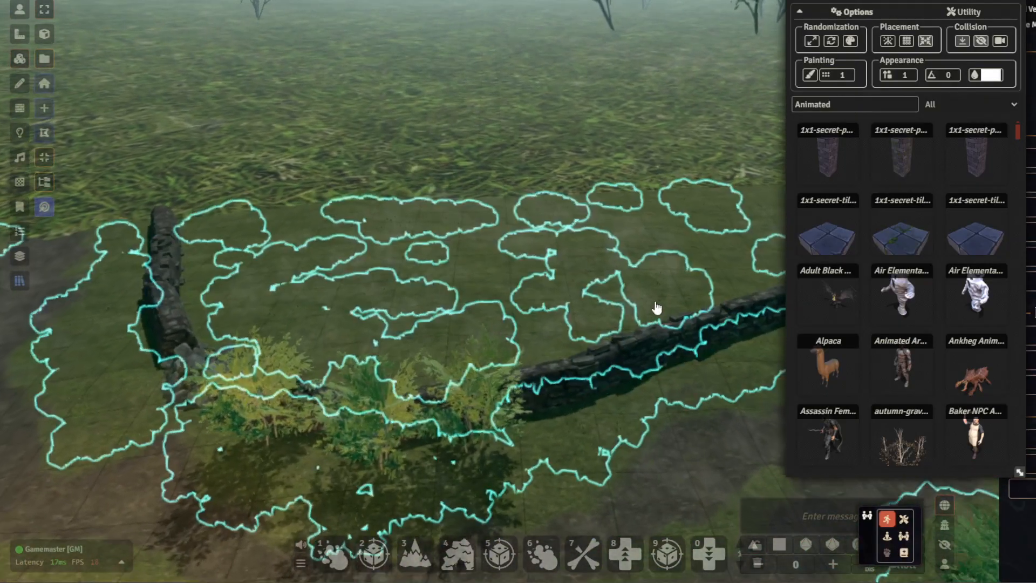
drag(828, 366, 397, 321)
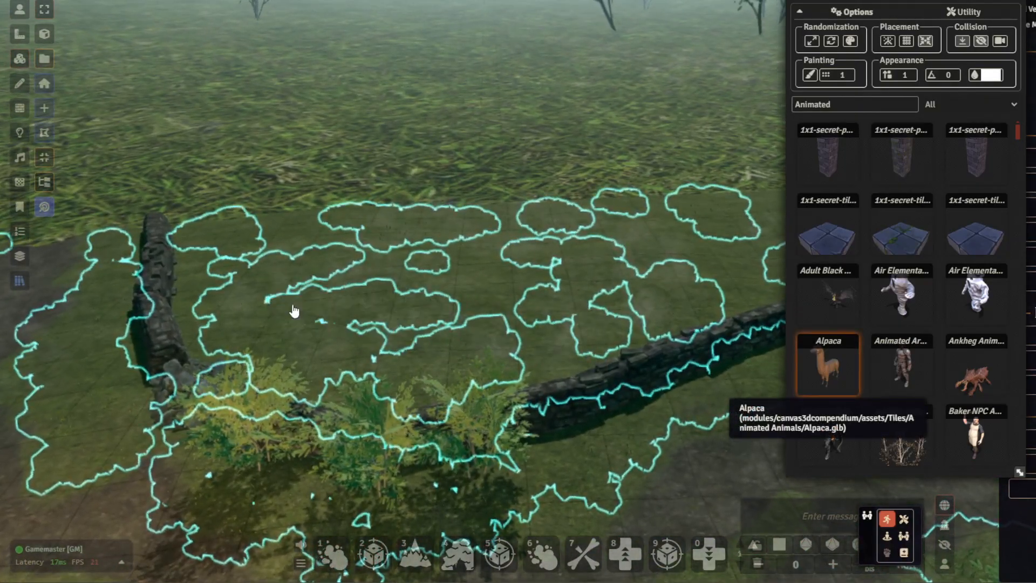
drag(294, 305, 293, 304)
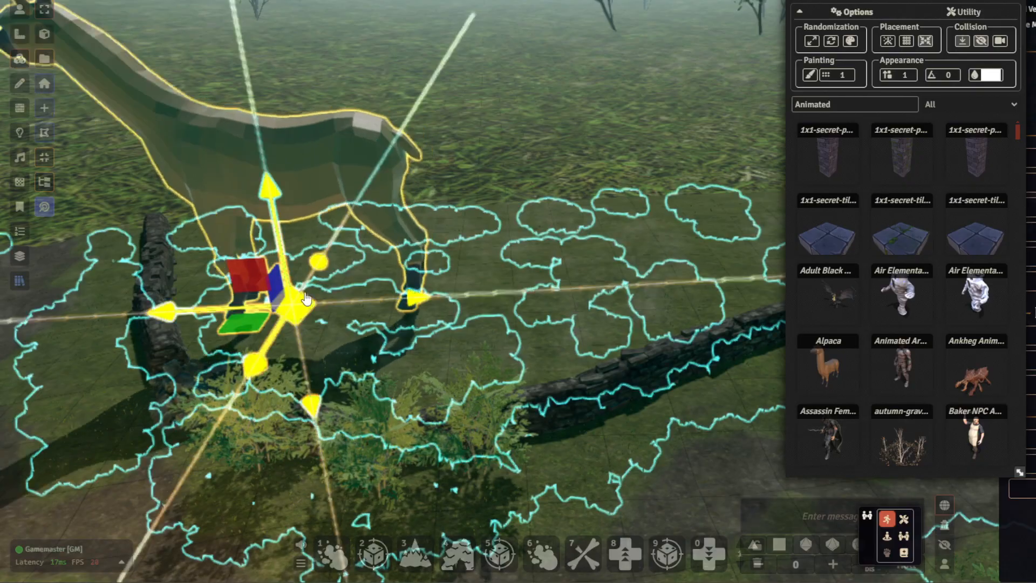
- Scale down the placed alpaca and rotate it to 315 degrees
key(s)
drag(322, 322, 400, 310)
key(r)
key(a)
middle_drag(608, 157, 519, 171)
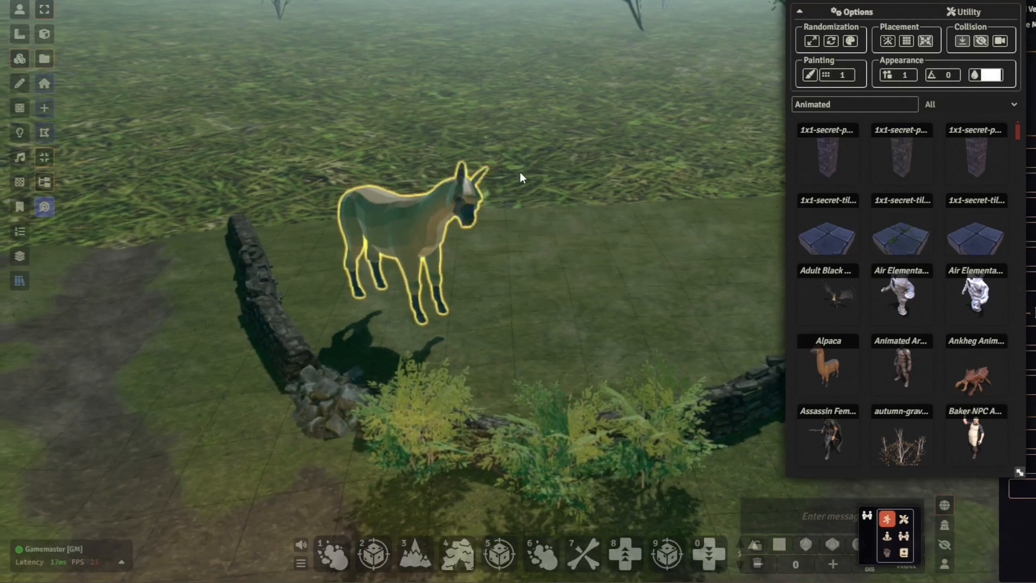
scroll(560, 145, up, 4)
middle_drag(561, 144, 587, 157)
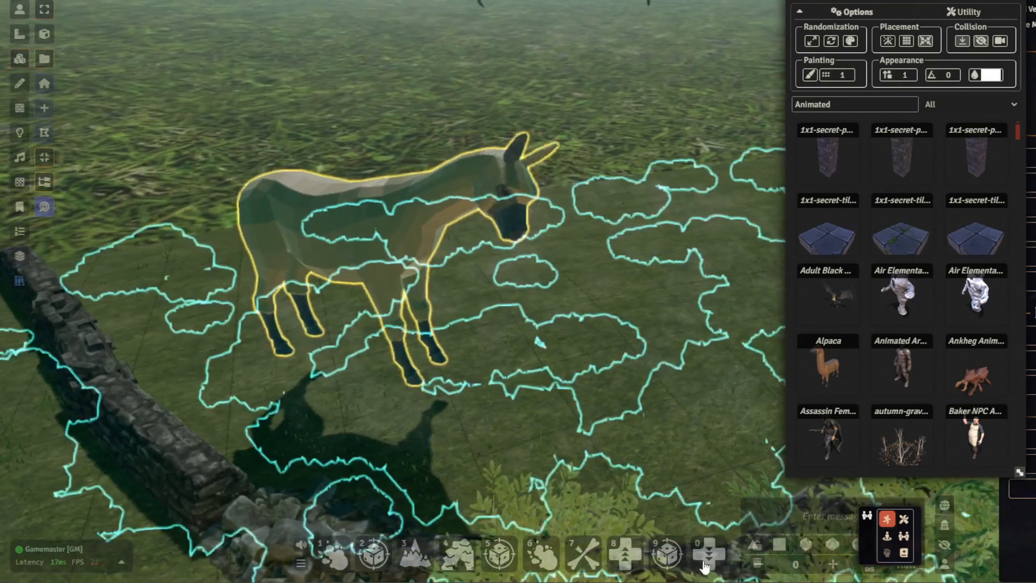
click(739, 565)
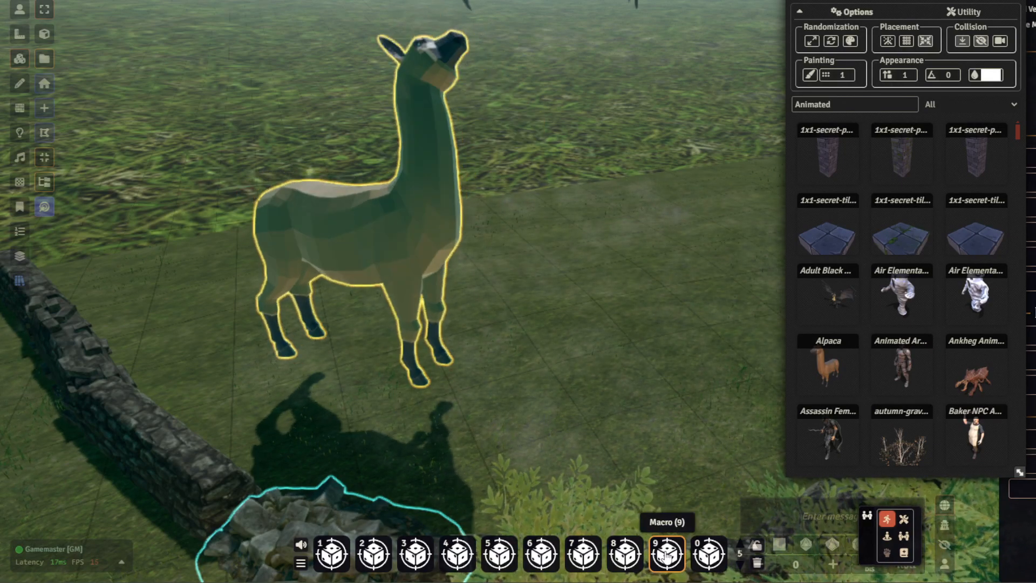
- Set the alpaca tile's 3D animation index to 10 and update the tile
double_click(363, 230)
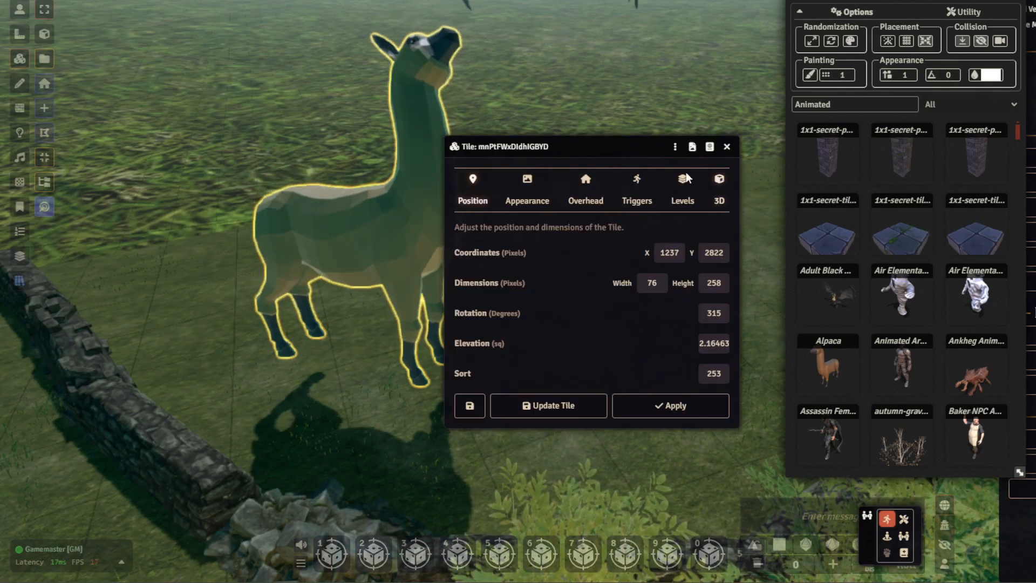
click(715, 183)
drag(567, 28, 754, 0)
drag(761, 476, 703, 471)
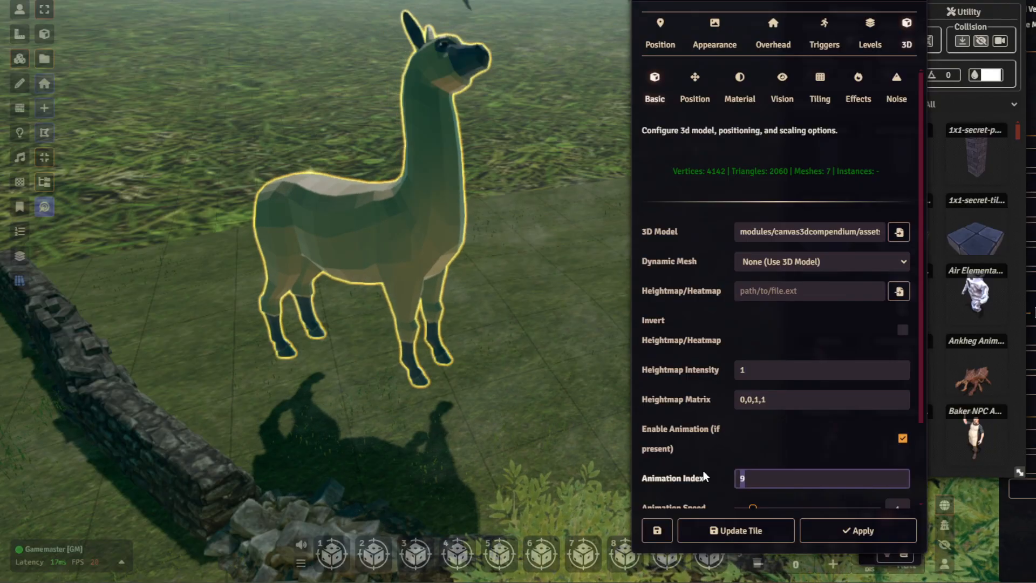
text(10)
click(836, 531)
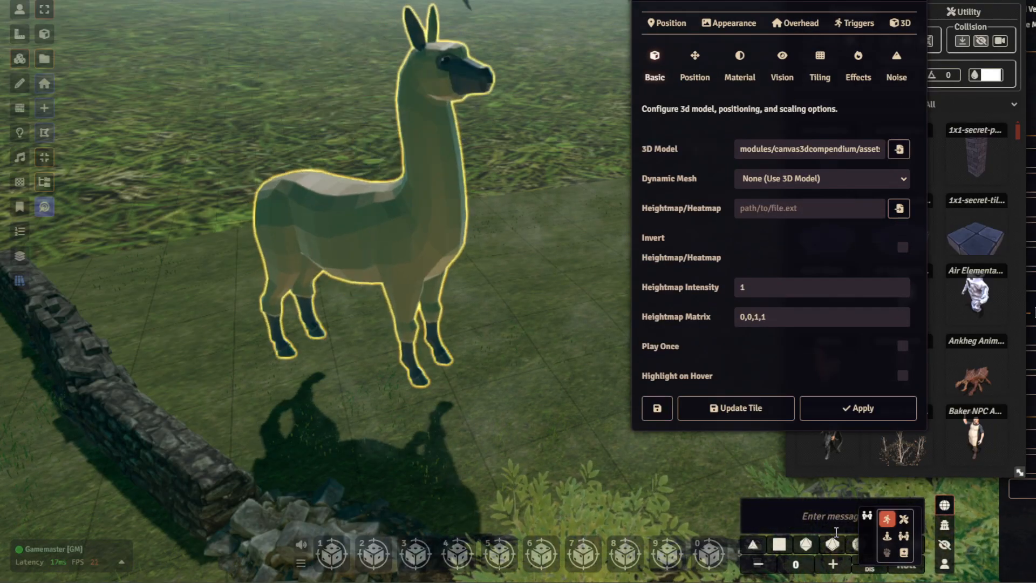
click(749, 407)
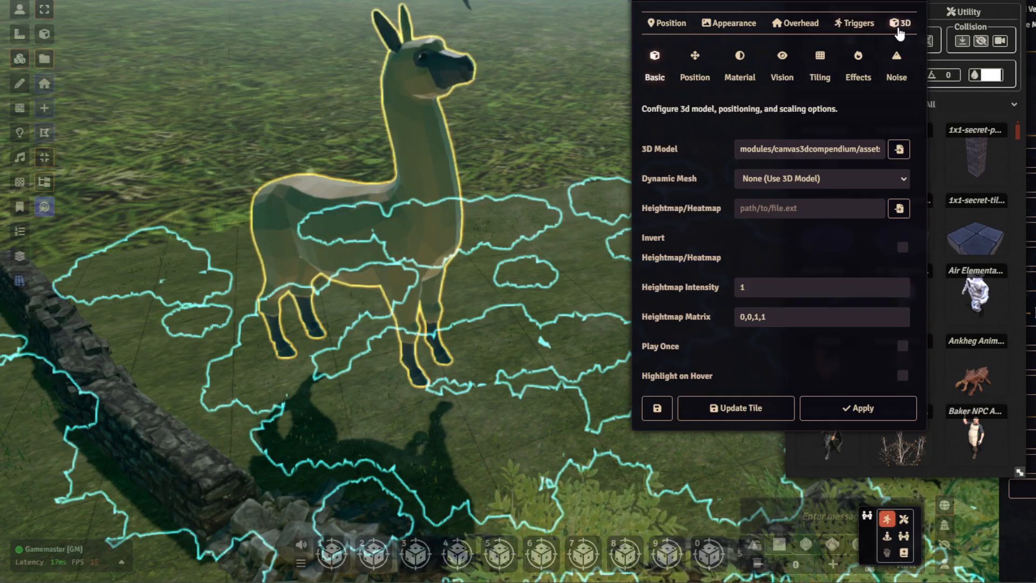
click(895, 56)
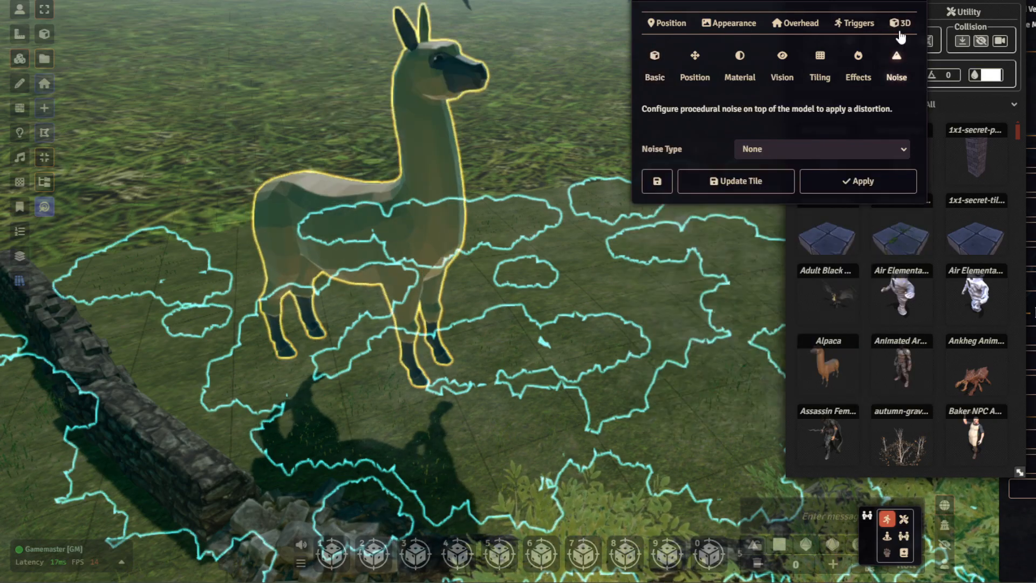
click(913, 2)
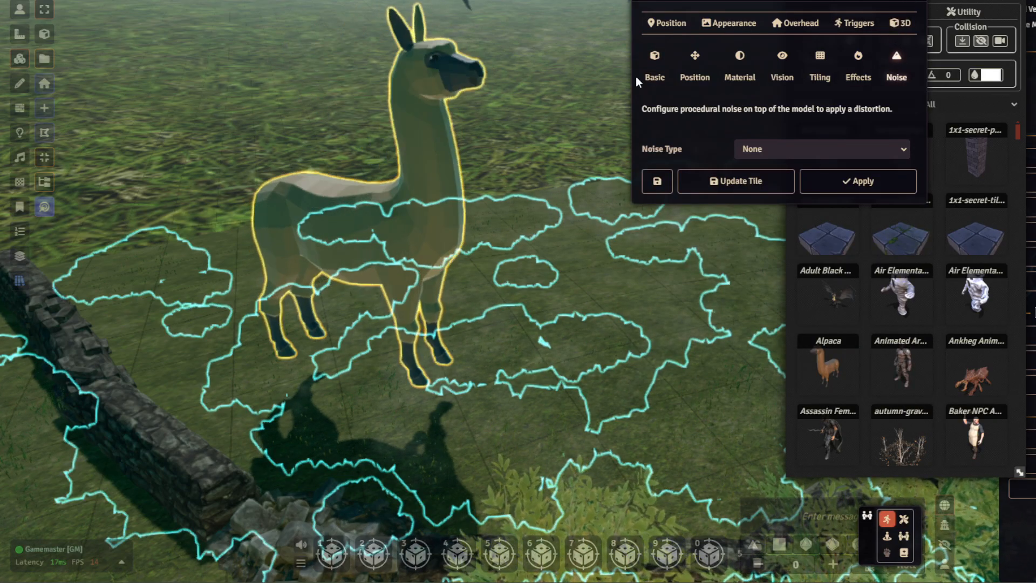
- Set the alpaca tile's animation index to 1, apply it and close the tile configuration
double_click(397, 240)
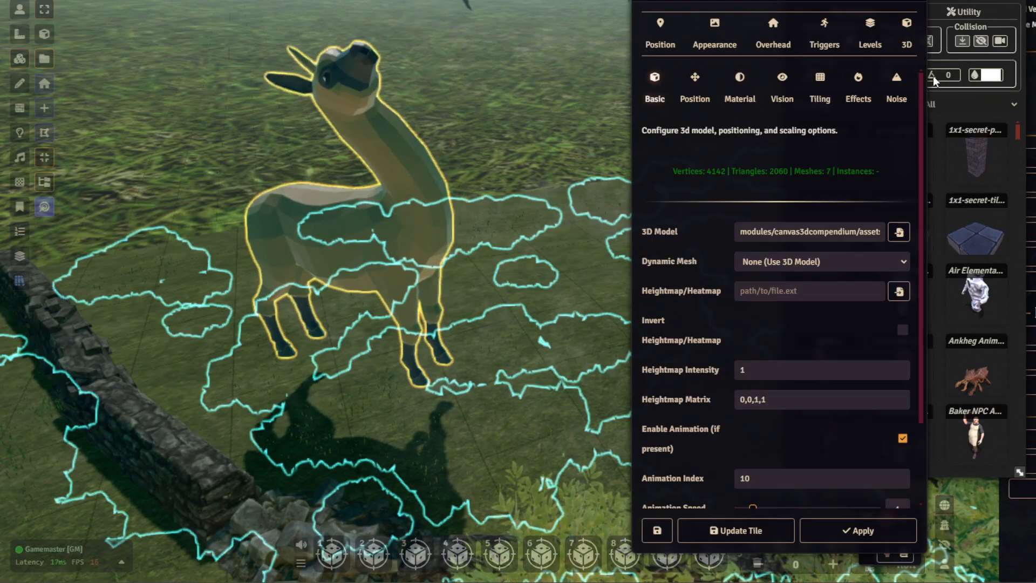
click(759, 488)
key(BackSpace)
click(812, 531)
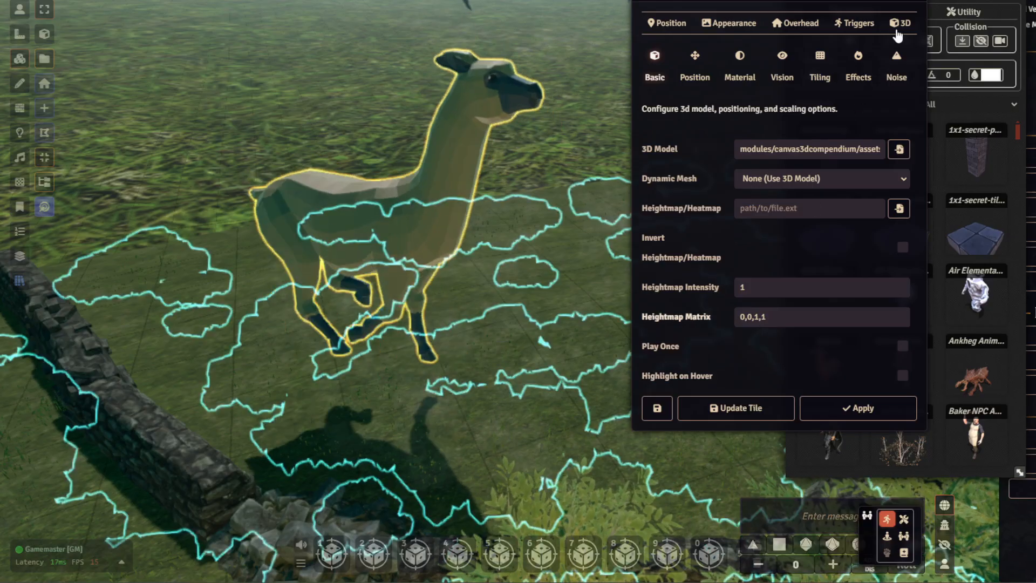
key(Escape)
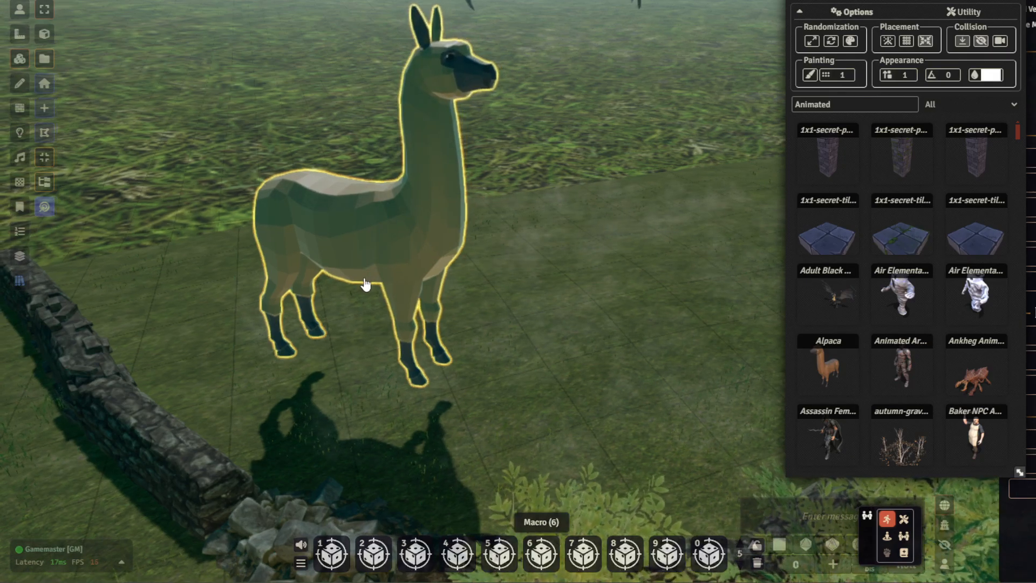
- Scale the alpaca down further and lower it onto the grass beside the stone wall
scroll(367, 286, up, 3)
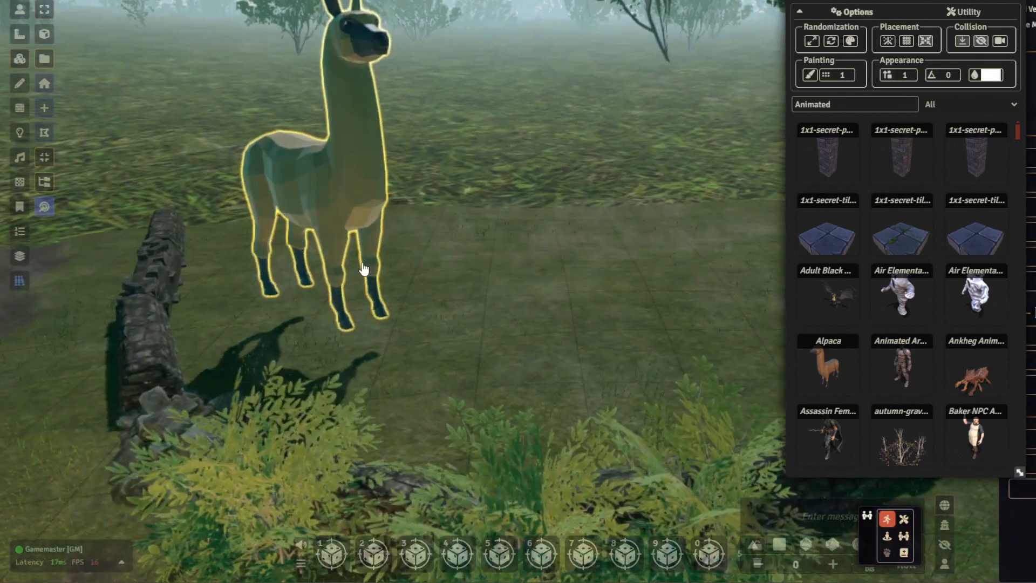
click(364, 269)
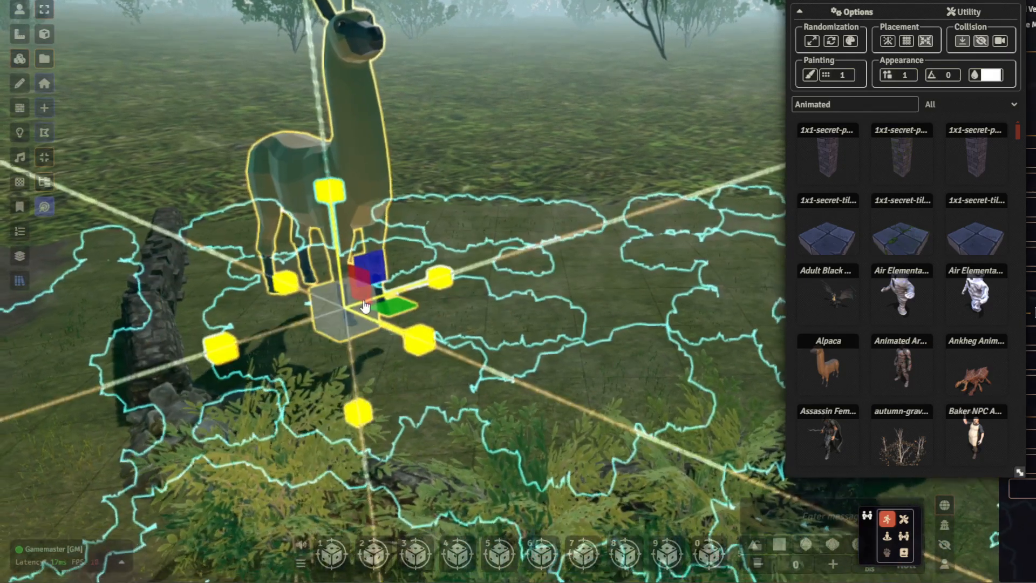
drag(351, 326, 352, 320)
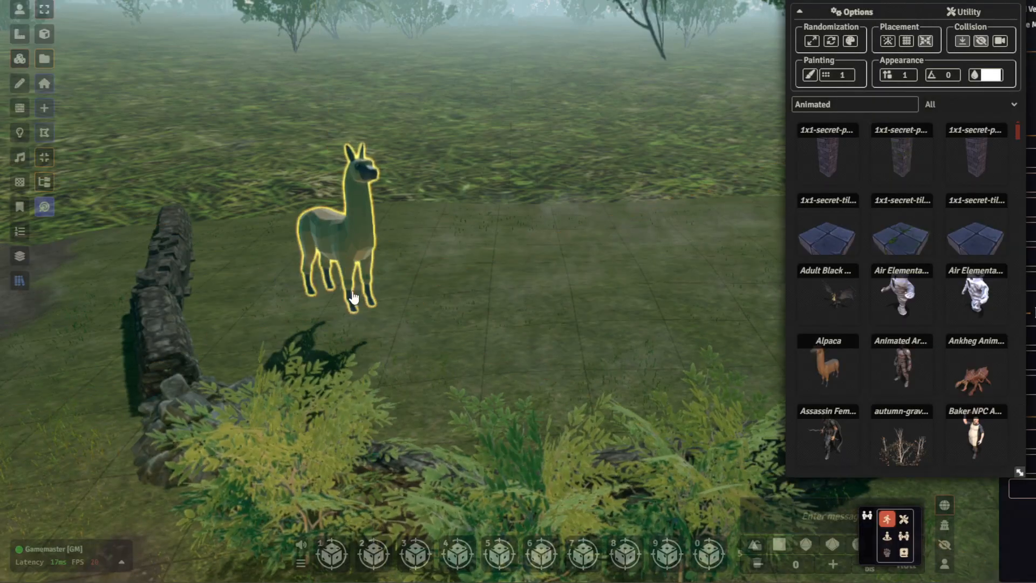
drag(343, 199, 351, 235)
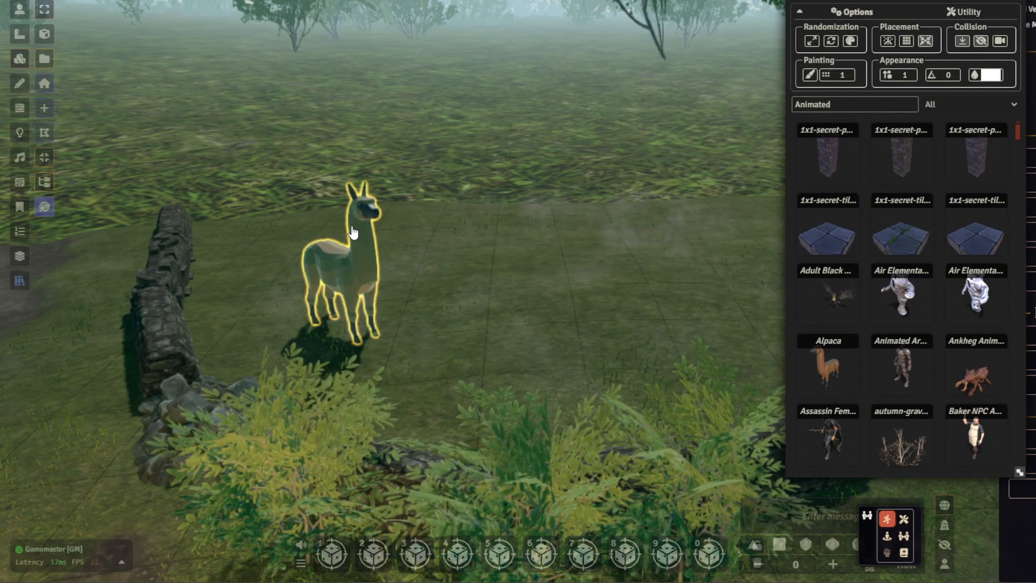
- Switch to the token controls and browse the animated creature models in the asset browser
click(20, 12)
scroll(398, 182, down, 2)
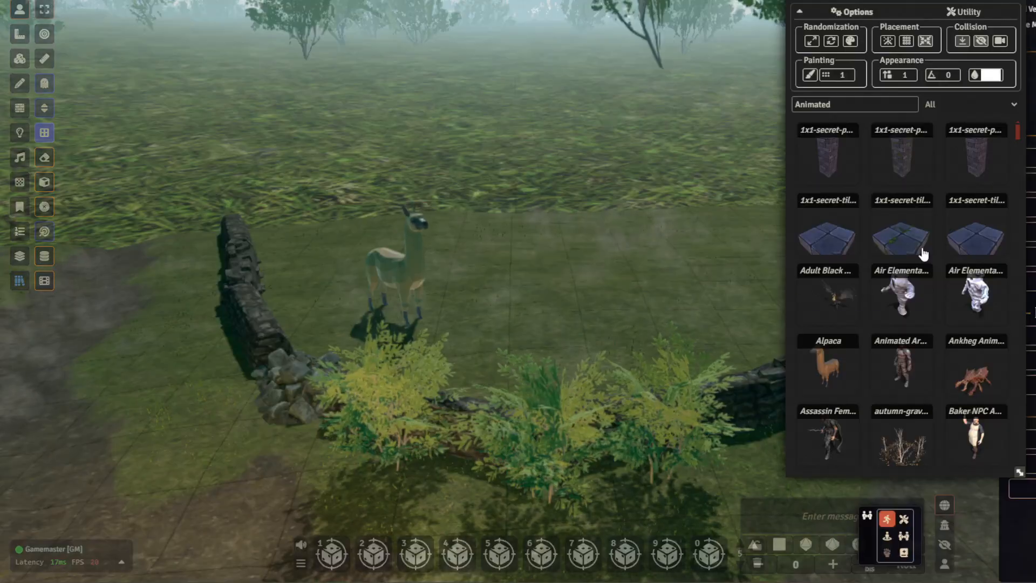
scroll(936, 288, down, 3)
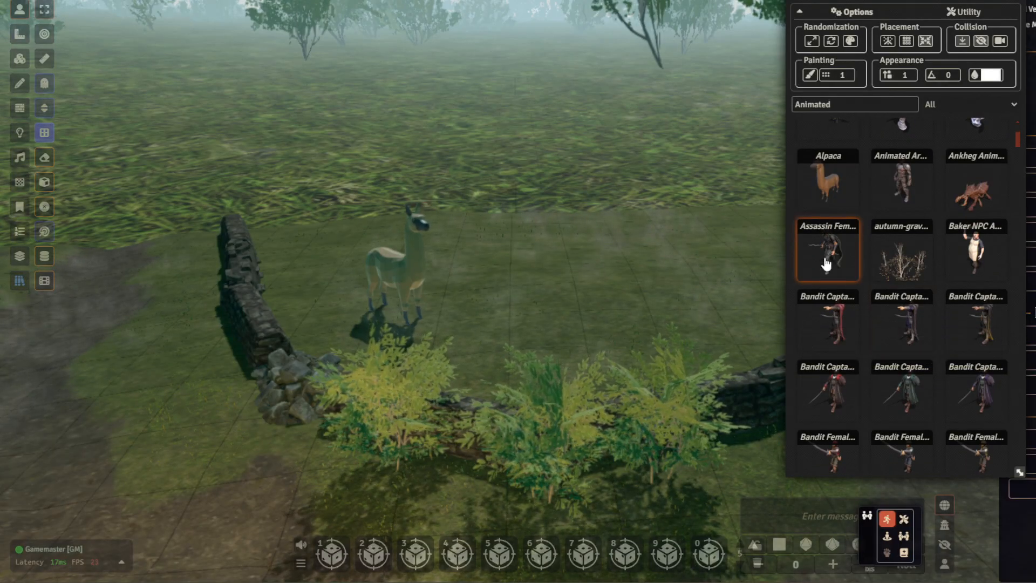
scroll(885, 302, down, 3)
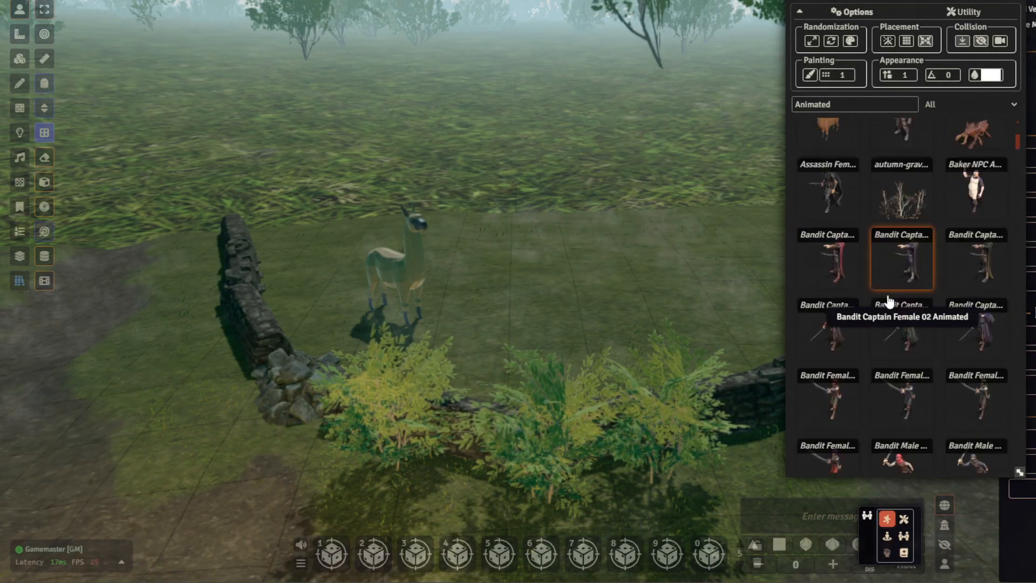
scroll(866, 302, down, 4)
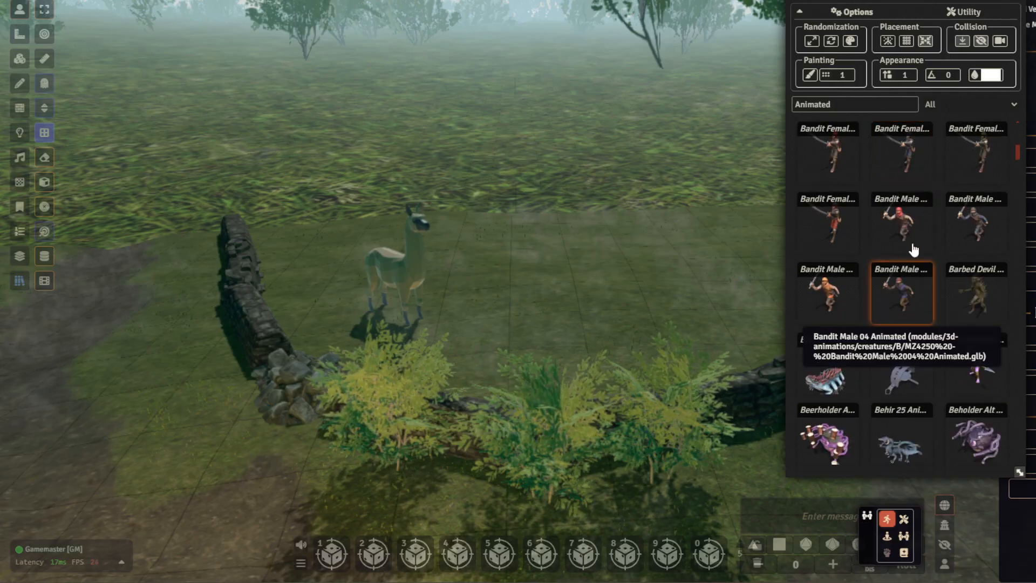
scroll(917, 291, down, 1)
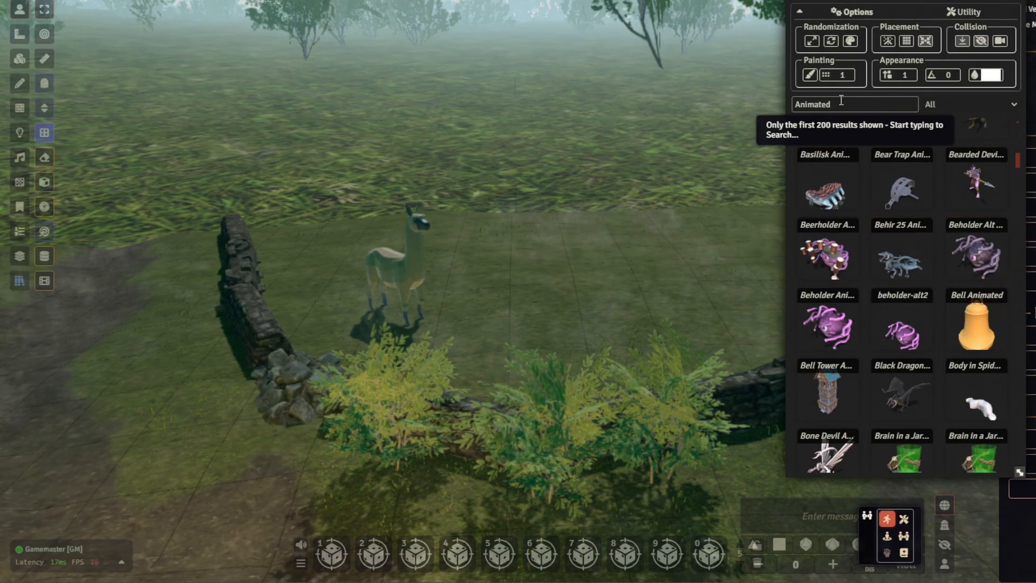
scroll(900, 224, down, 1)
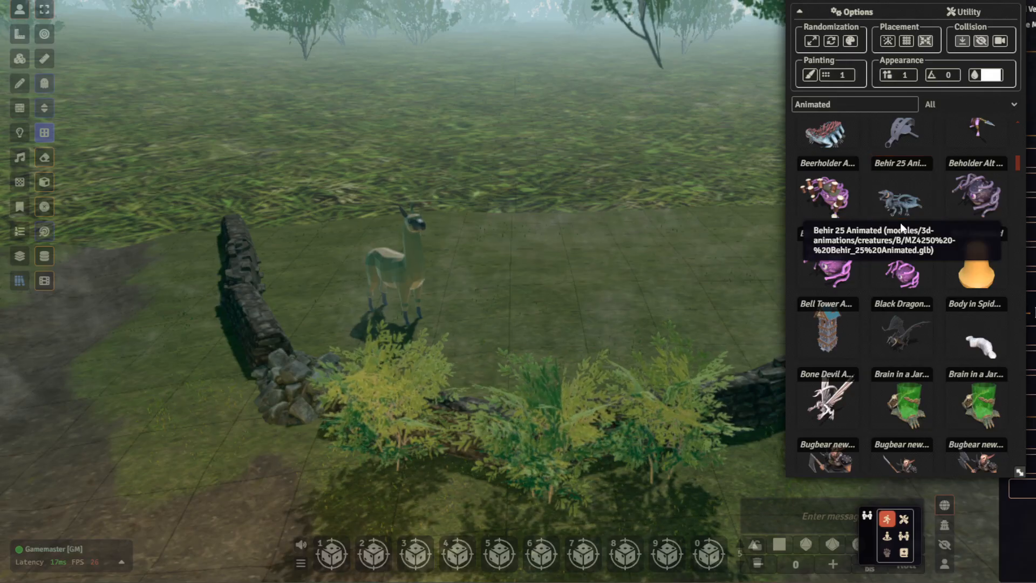
- Place the animated Bull model from the asset browser on the grass beside the alpaca
scroll(900, 222, down, 2)
scroll(919, 219, down, 2)
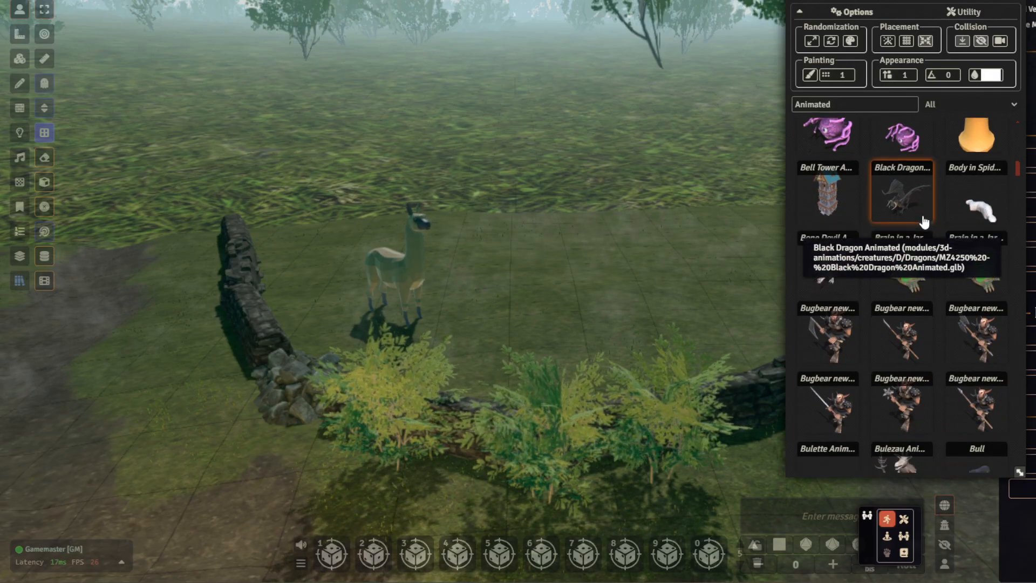
scroll(914, 189, down, 2)
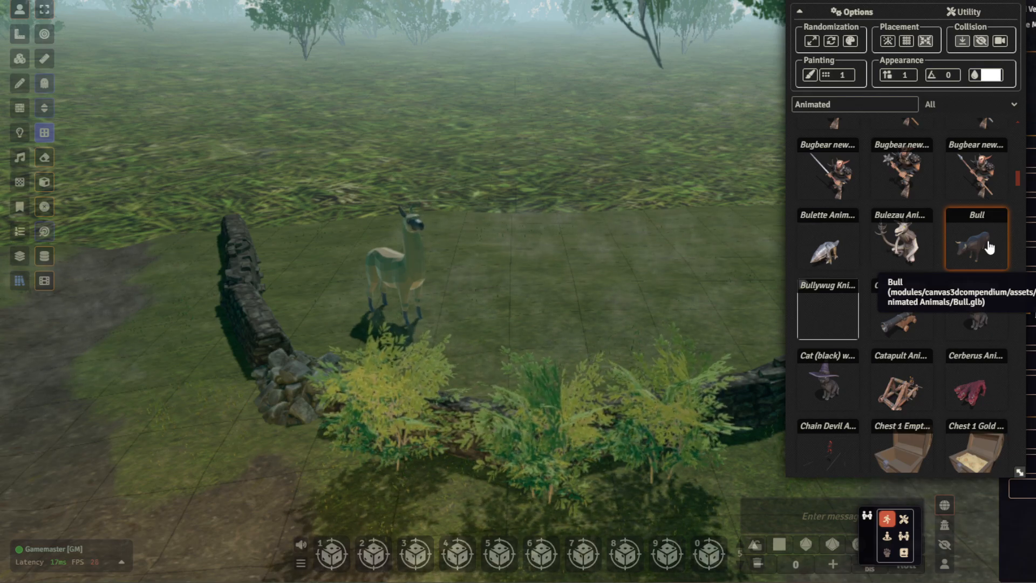
drag(669, 297, 613, 306)
- Scale the oversized bull down and turn it around to face away from the alpaca
scroll(661, 306, down, 2)
key(r)
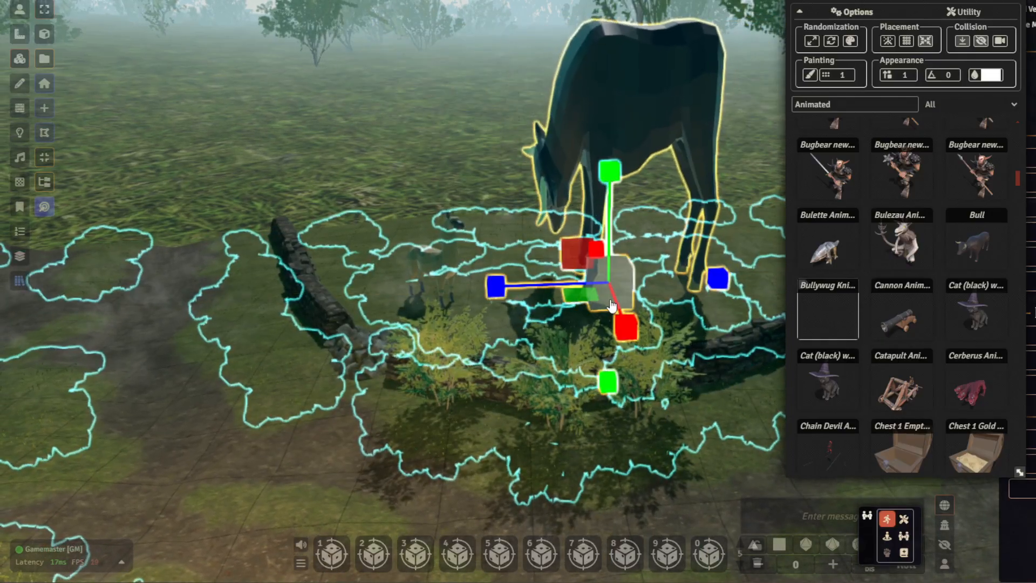
key(ctrl+z)
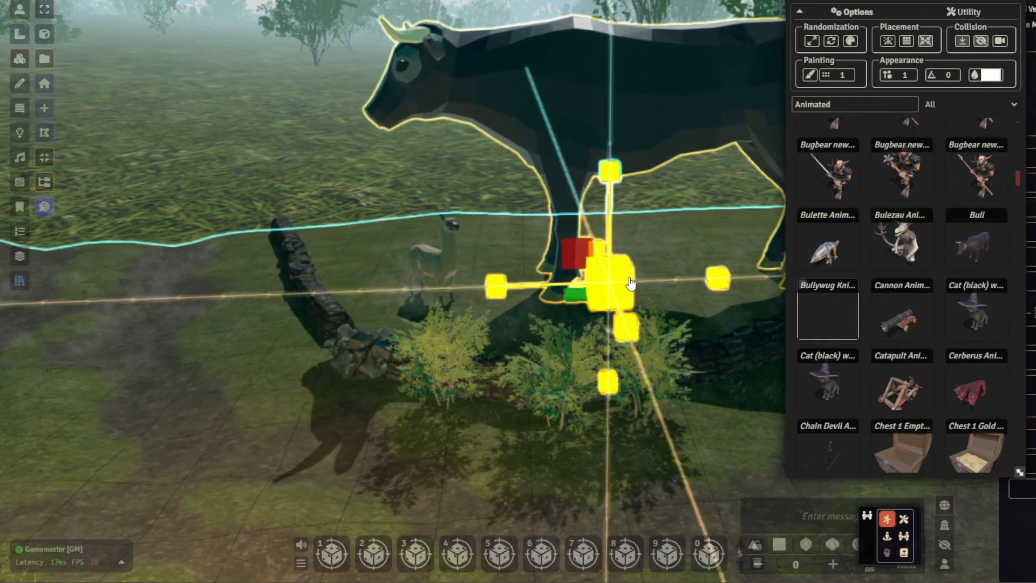
drag(632, 282, 695, 325)
key(e)
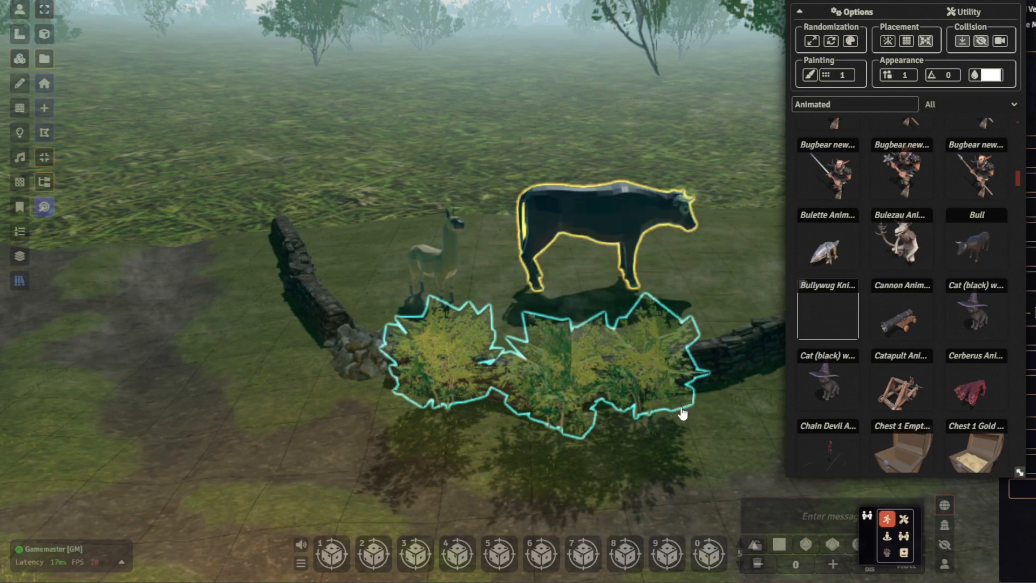
- Switch the selected bull through its numbered animations to preview its different movements
right_drag(687, 412, 634, 483)
click(626, 435)
scroll(711, 350, up, 2)
right_drag(712, 350, 620, 368)
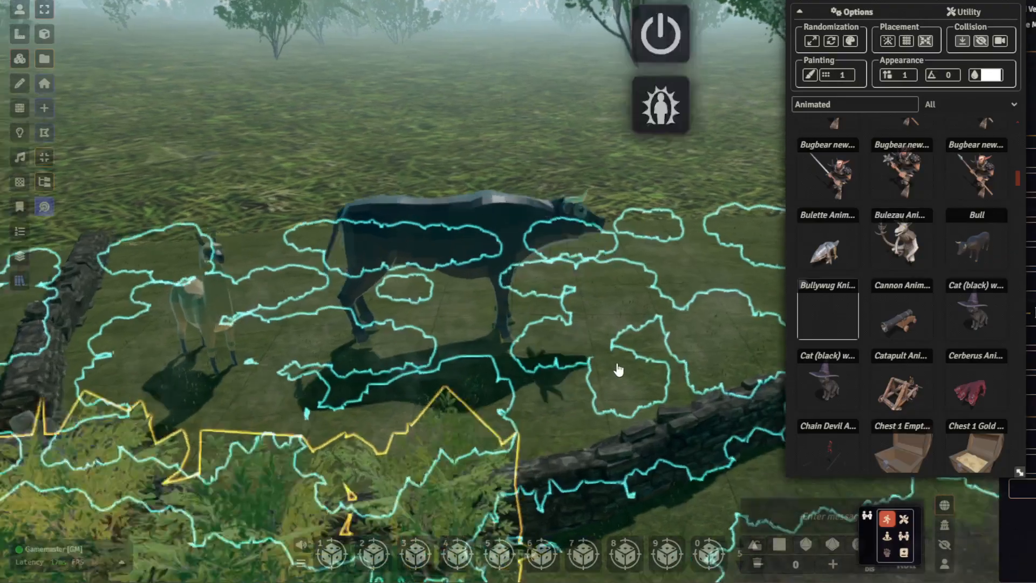
scroll(617, 371, up, 4)
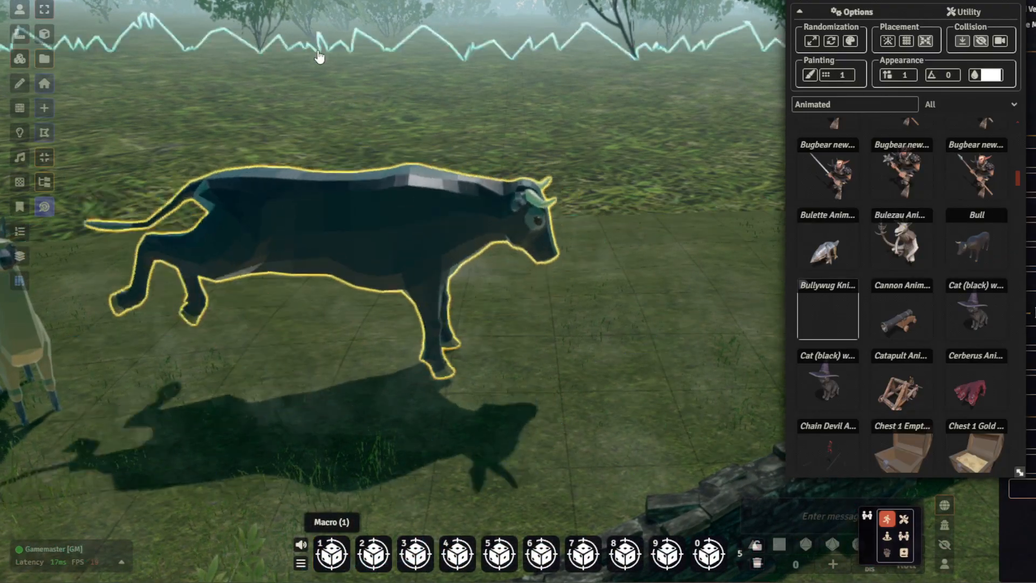
key(3)
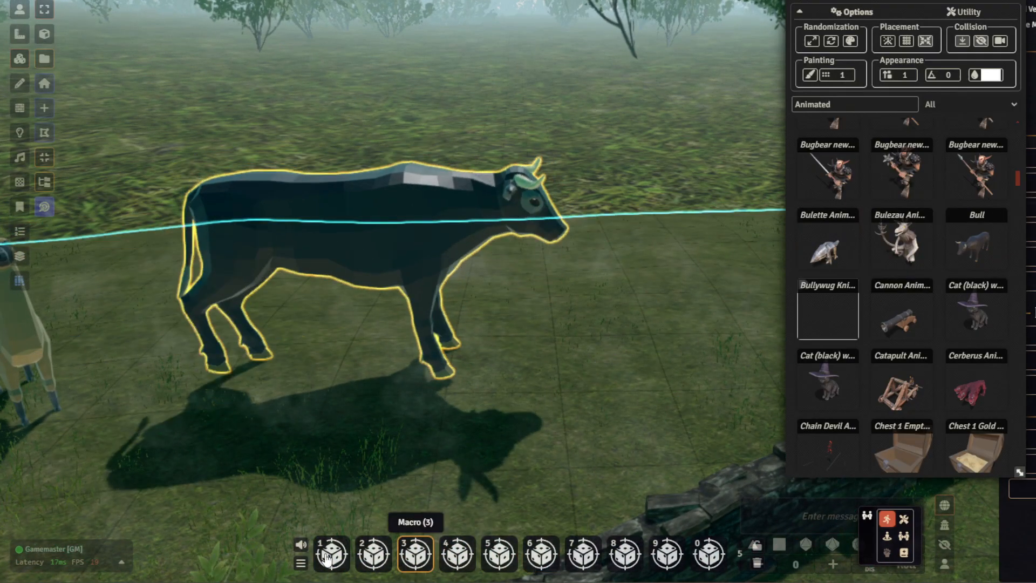
click(371, 565)
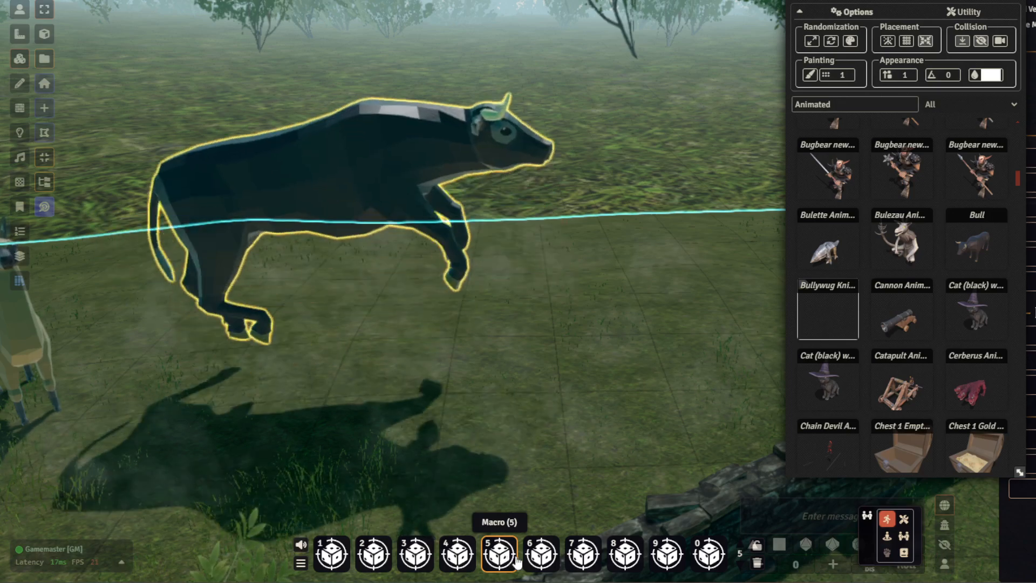
click(577, 558)
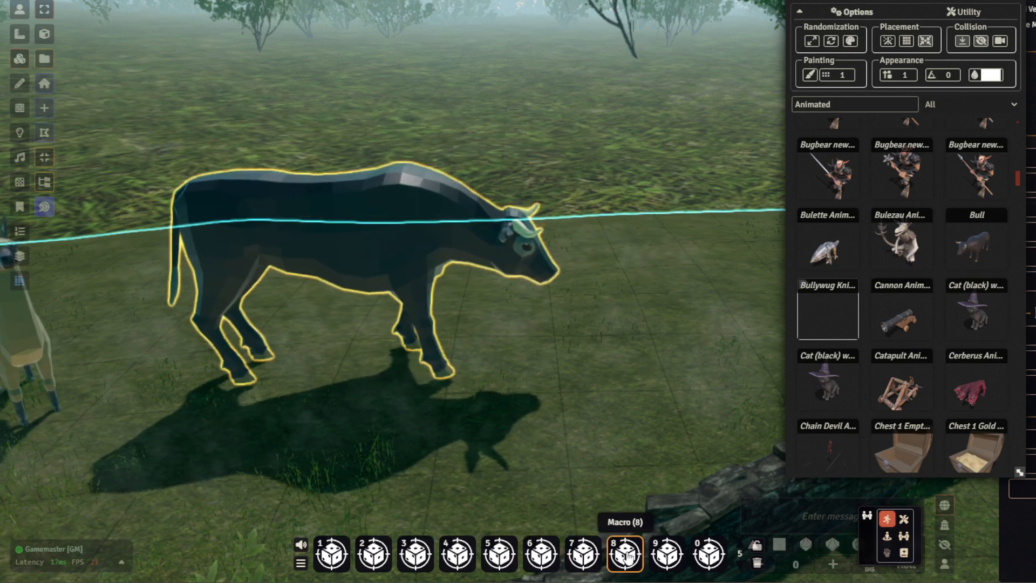
- Scale the bull down further so its size suits the alpaca and the stone wall
drag(601, 58, 572, 55)
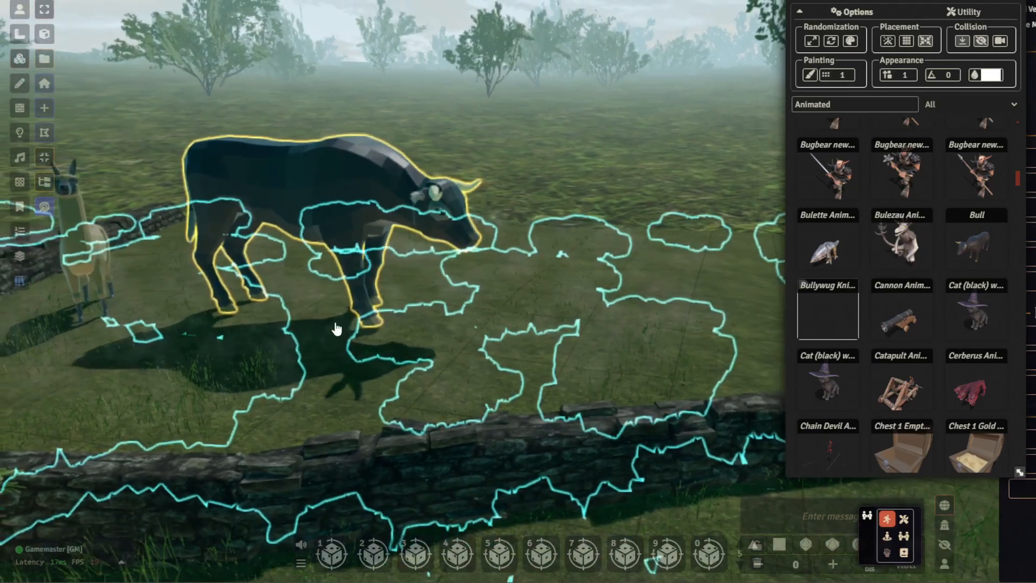
click(345, 293)
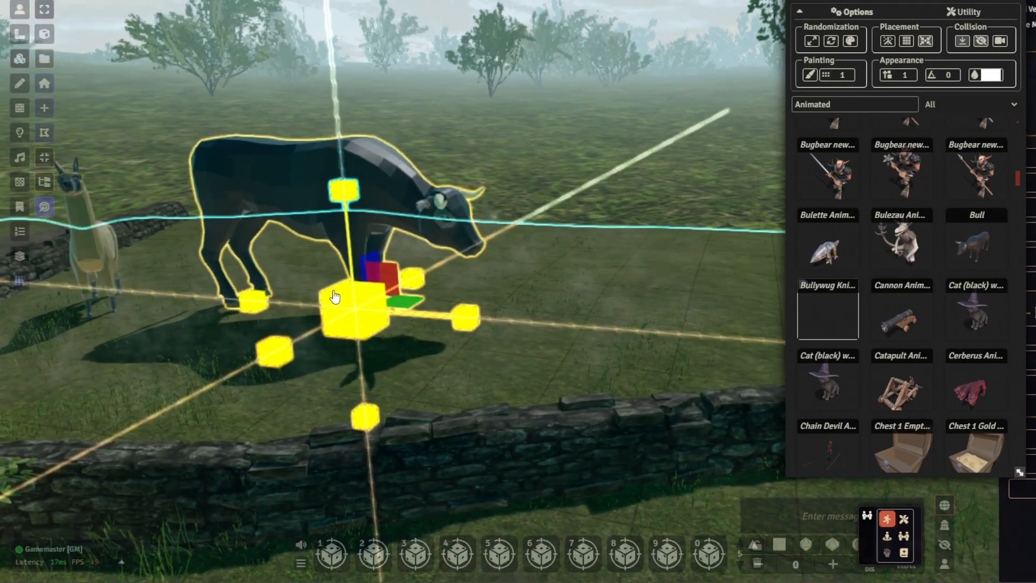
drag(334, 296, 345, 306)
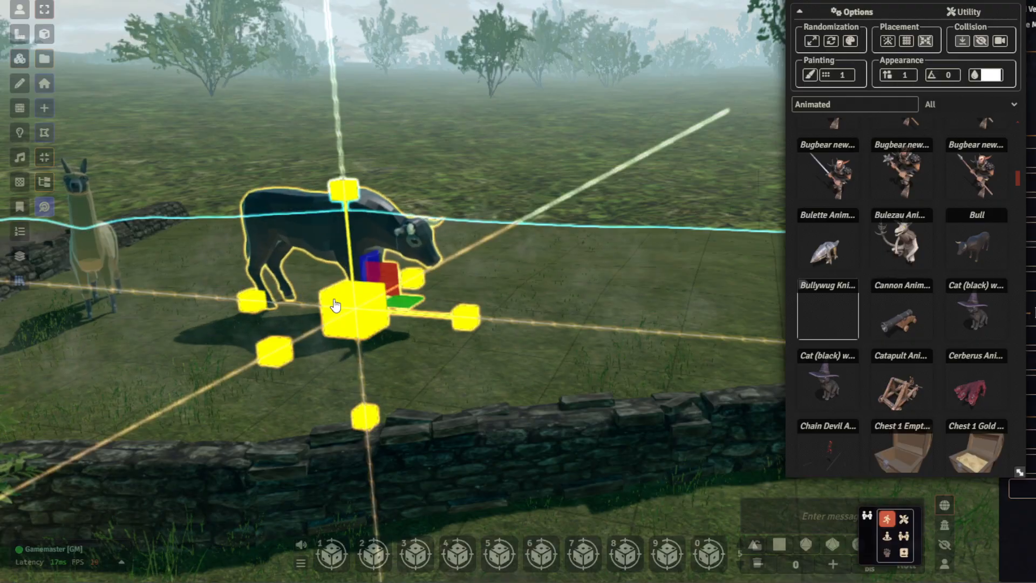
click(347, 272)
click(356, 273)
- Rotate the bull so that it faces the stone wall at an angle
key(r)
right_drag(386, 273, 454, 395)
drag(446, 443, 418, 459)
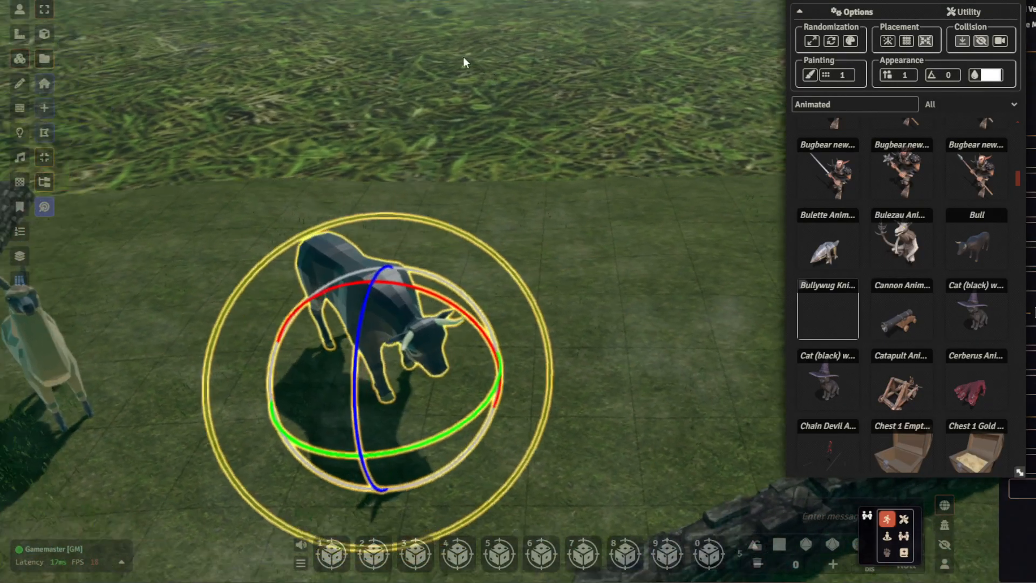
right_drag(464, 58, 461, 67)
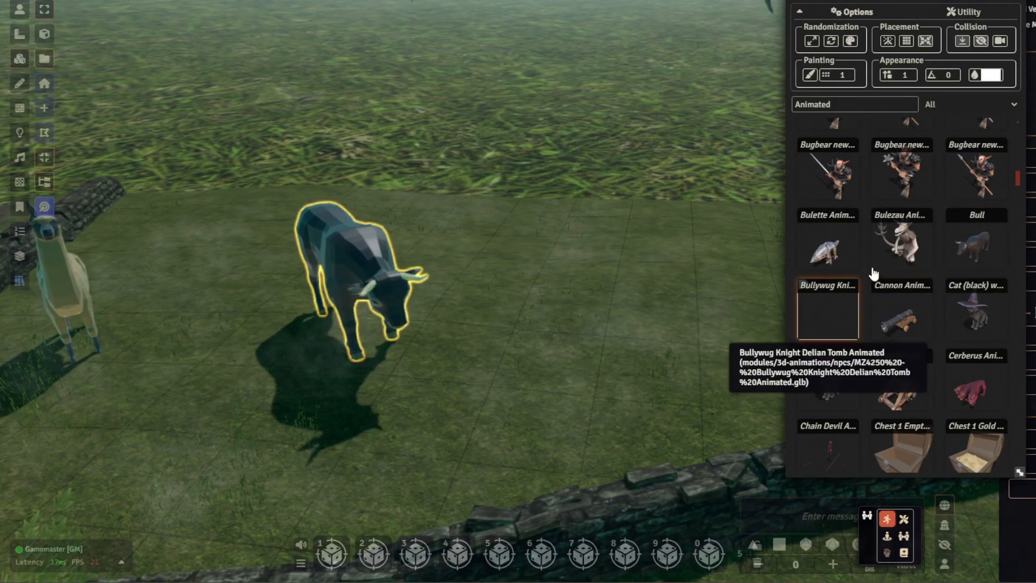
- Find the Cow model among the animated assets and place it on the grass beside the bull
scroll(852, 303, down, 1)
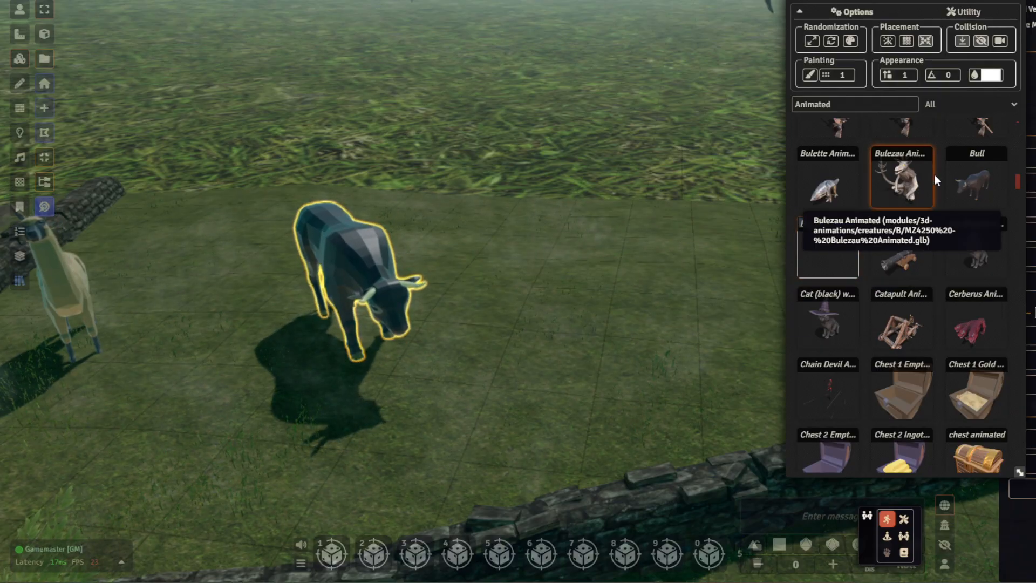
scroll(937, 177, down, 1)
scroll(938, 186, down, 3)
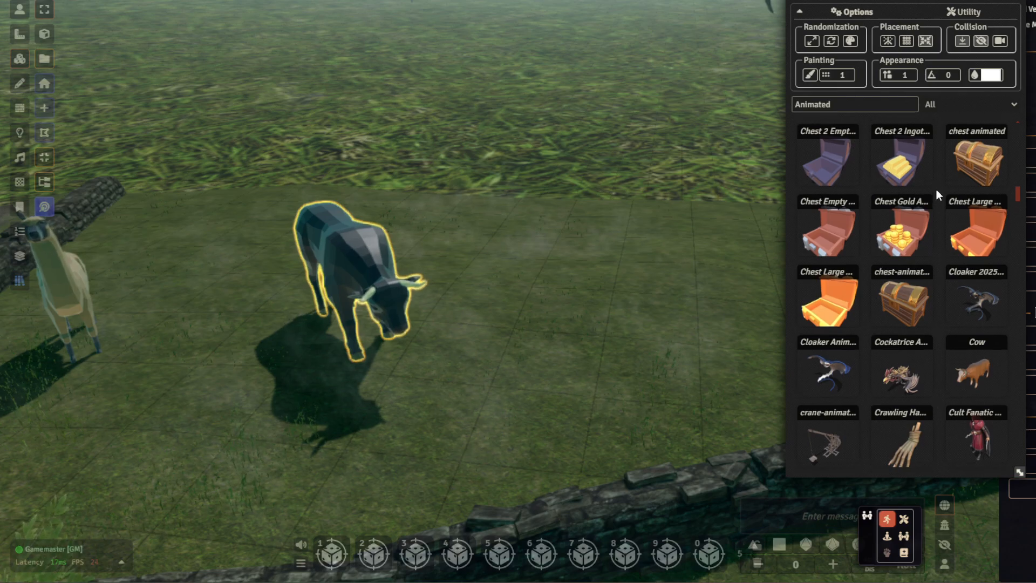
scroll(934, 197, up, 3)
scroll(906, 277, up, 1)
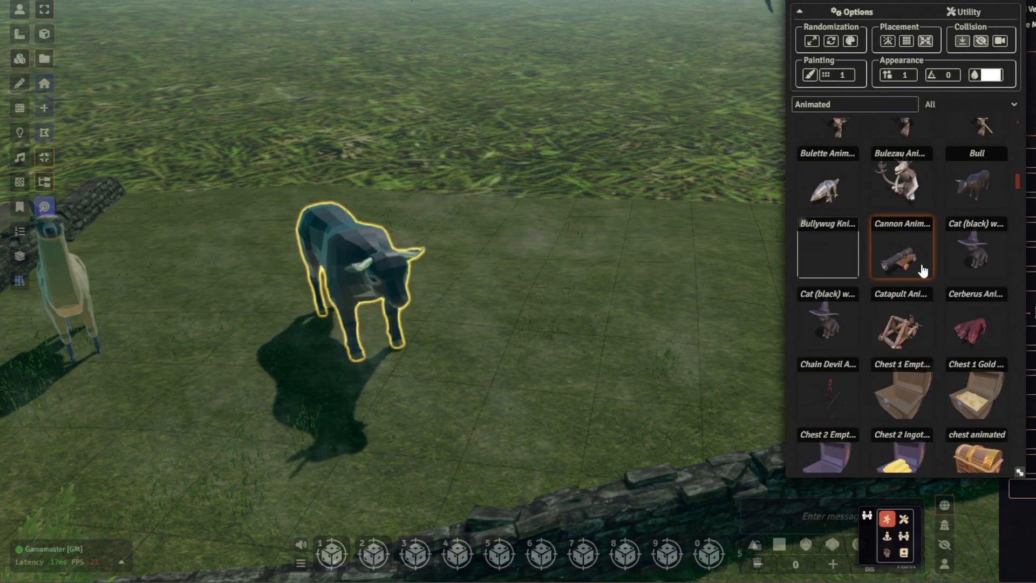
scroll(917, 253, down, 5)
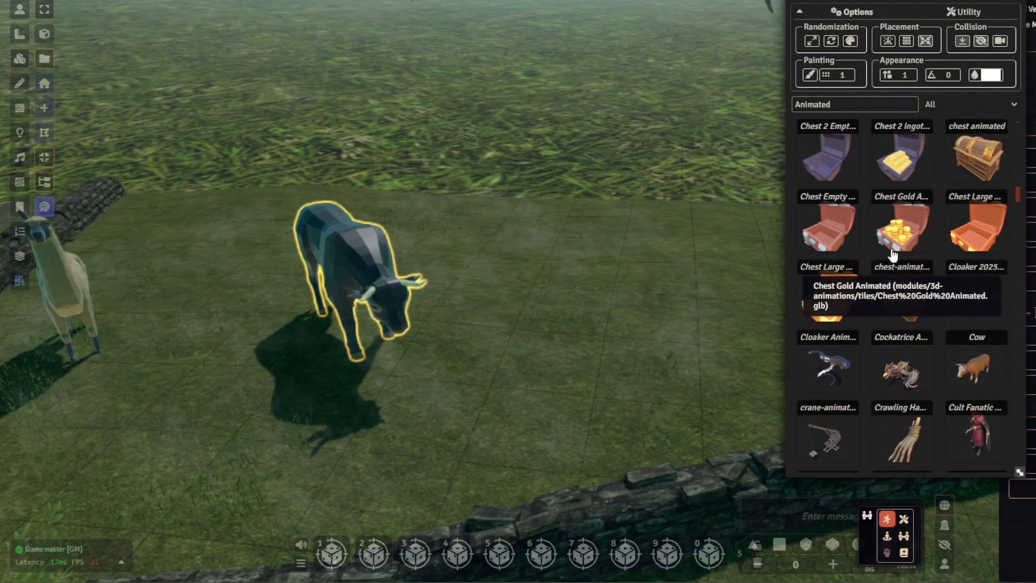
scroll(896, 249, down, 2)
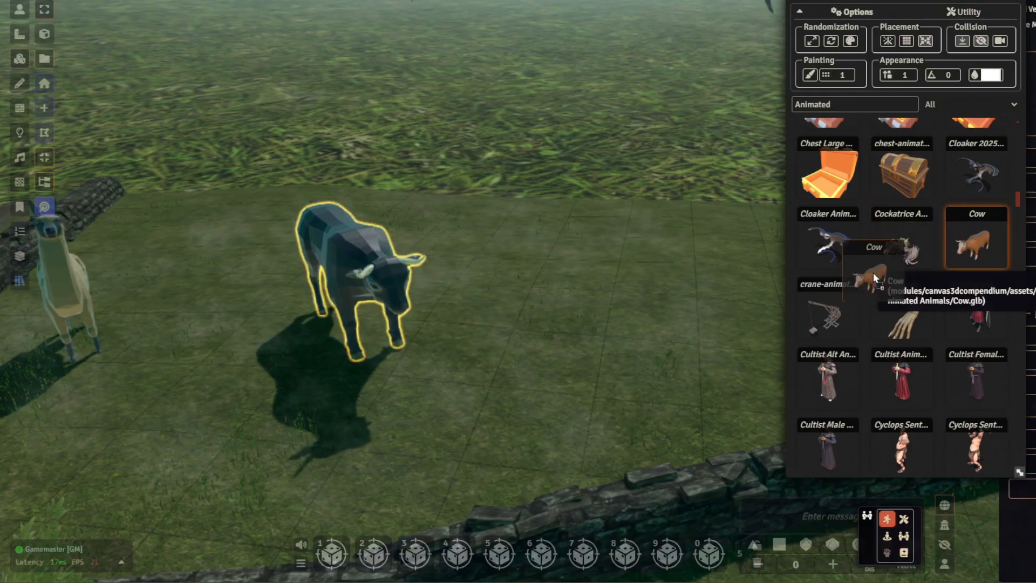
drag(552, 302, 513, 312)
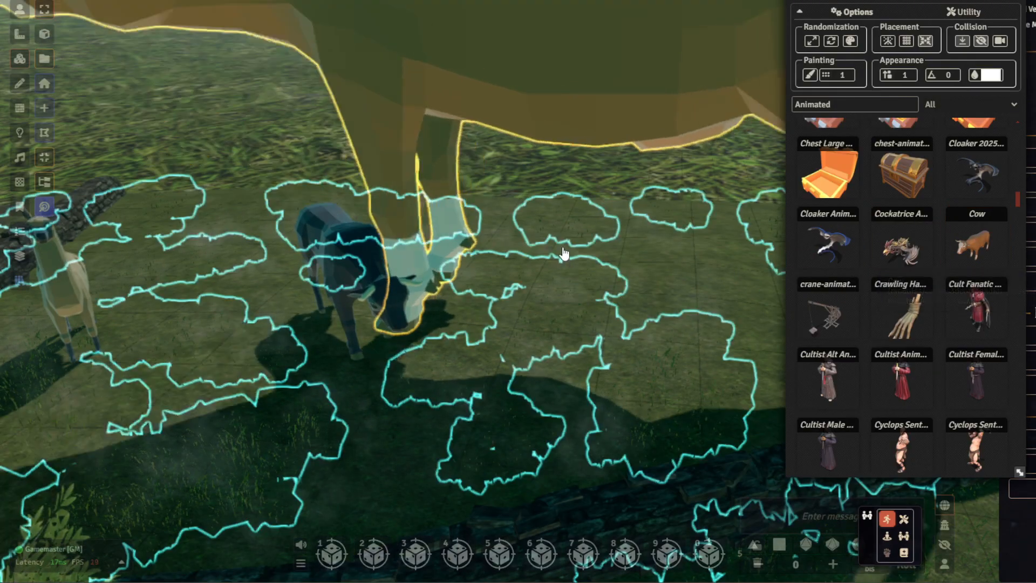
- Scale the cow down to roughly the bull's size
scroll(558, 266, down, 5)
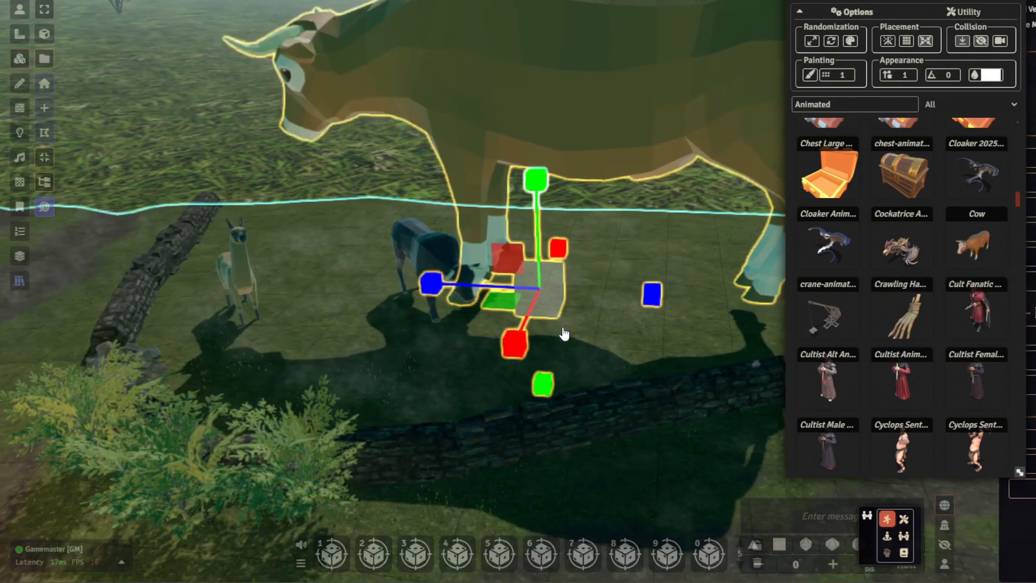
key(s)
drag(558, 312, 548, 277)
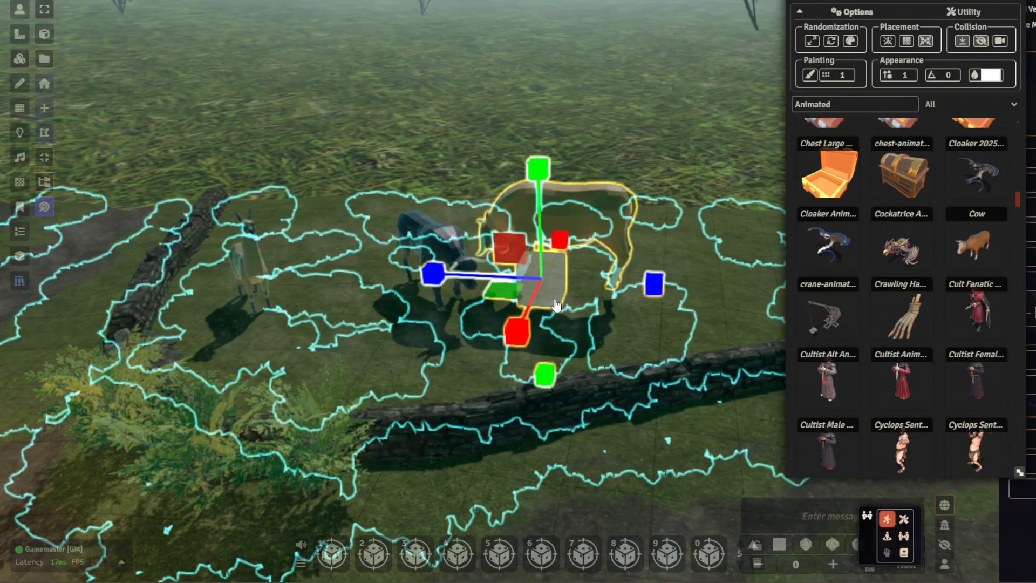
click(550, 297)
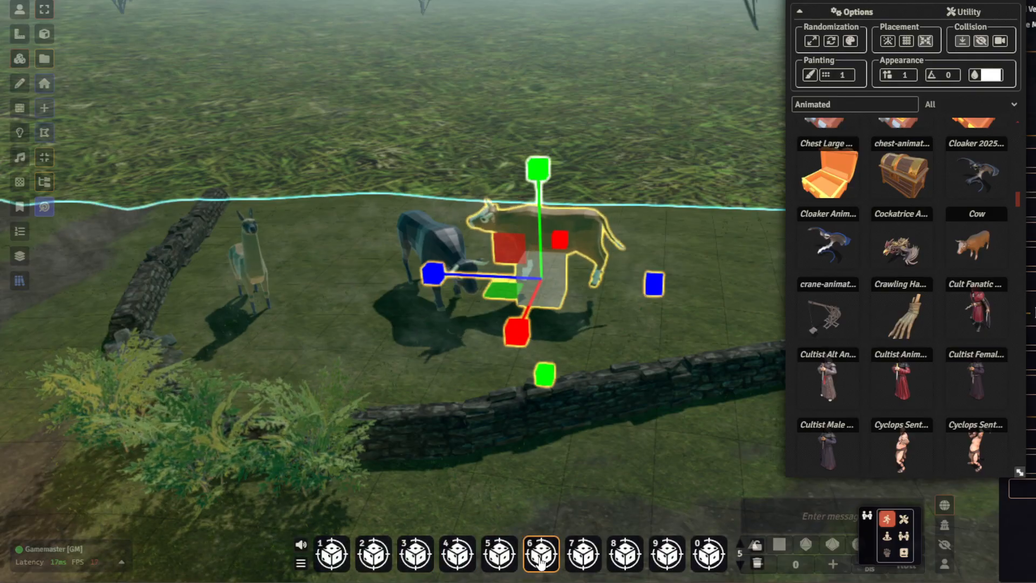
- Rotate the cow so that it faces the same way as the bull
key(e)
drag(554, 317, 607, 335)
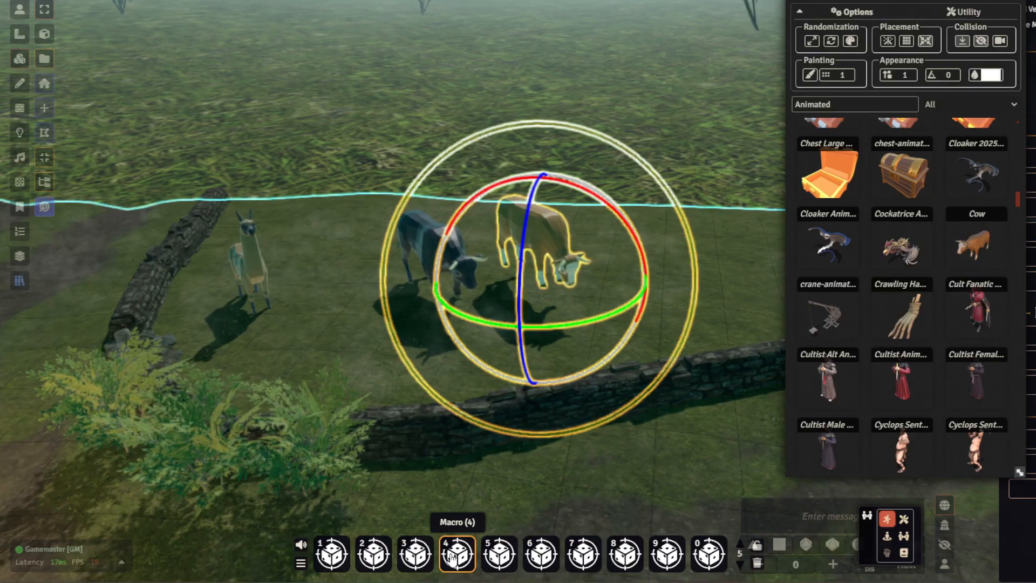
click(585, 312)
scroll(636, 259, up, 3)
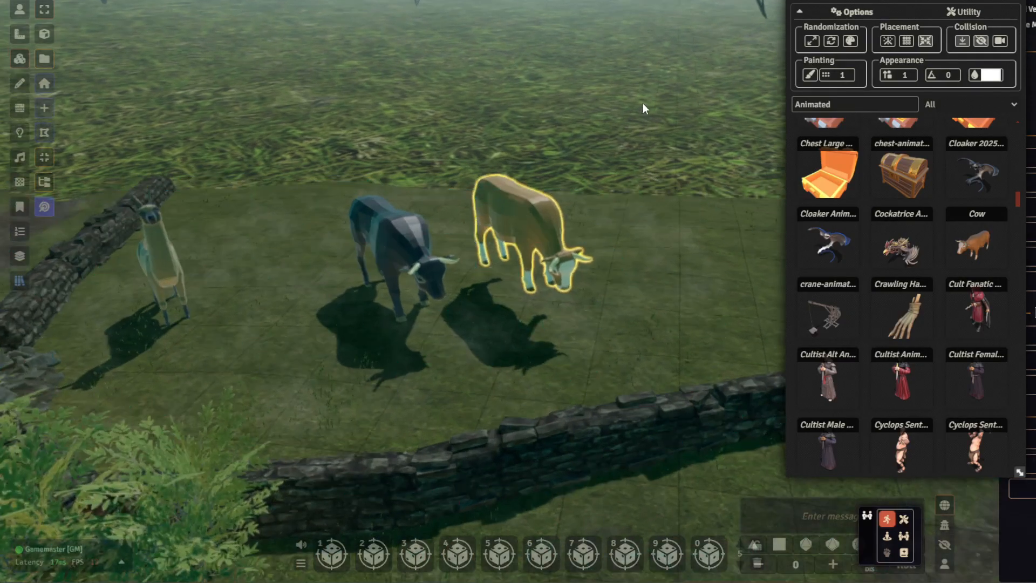
- Lower the cow vertically so that it stands on the grass next to the bull
middle_drag(642, 104, 643, 102)
click(547, 195)
key(w)
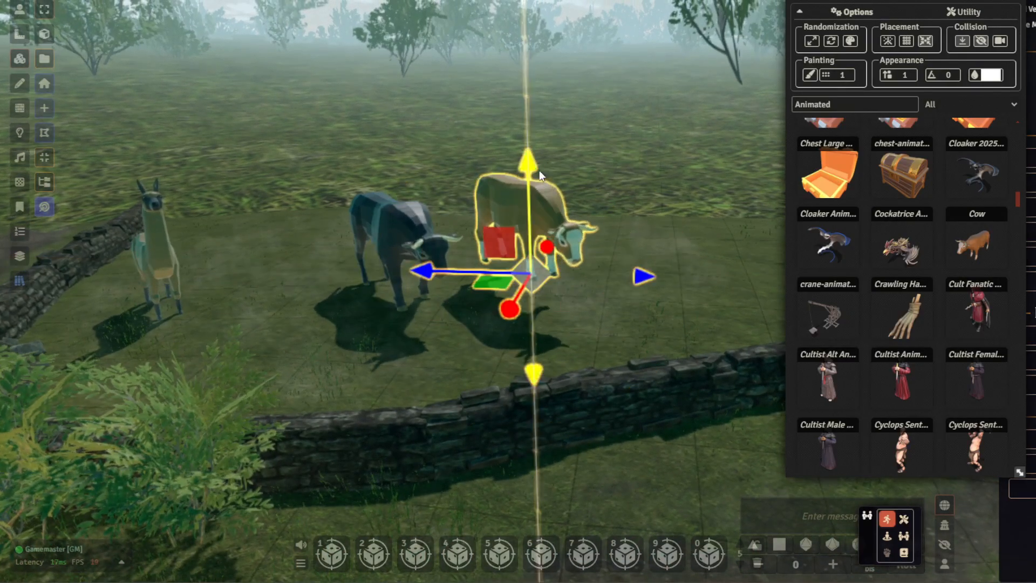
drag(537, 175, 541, 190)
click(613, 142)
scroll(614, 142, down, 2)
right_drag(619, 155, 533, 174)
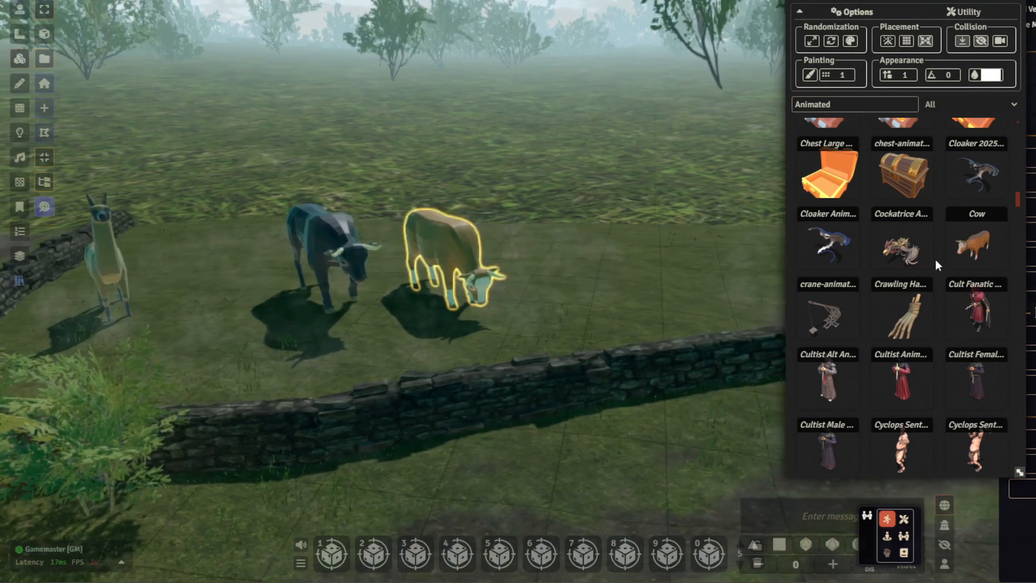
- Find the Deer model among the animated assets and place it on the grass beside the cow
scroll(934, 263, down, 2)
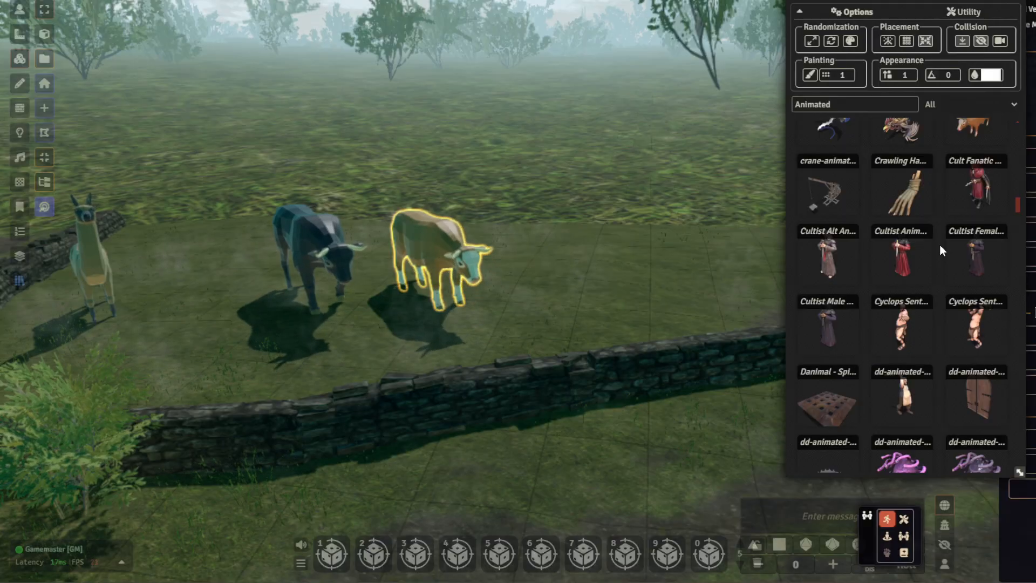
scroll(940, 246, down, 3)
scroll(941, 245, down, 5)
scroll(943, 248, down, 4)
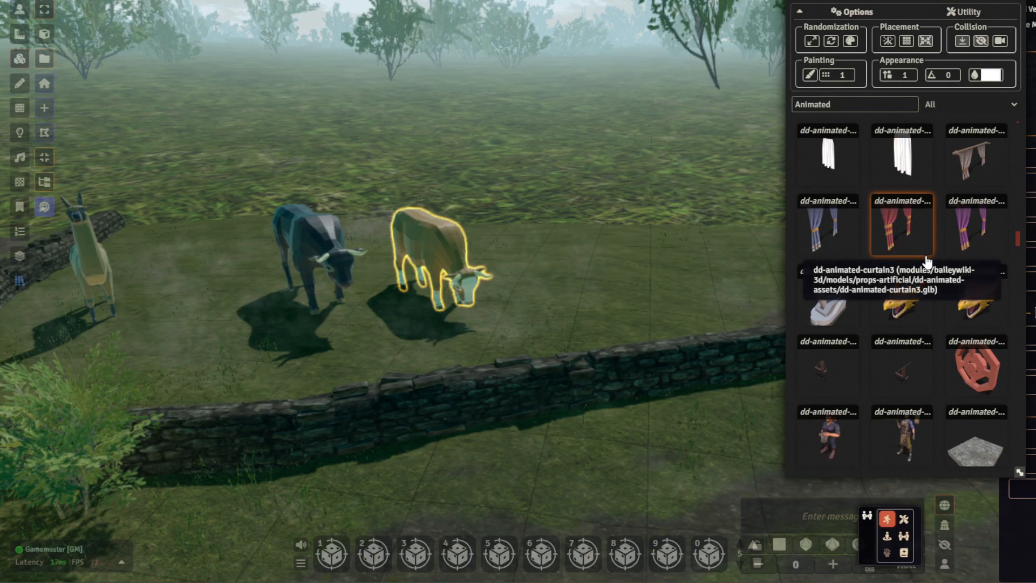
scroll(930, 270, down, 3)
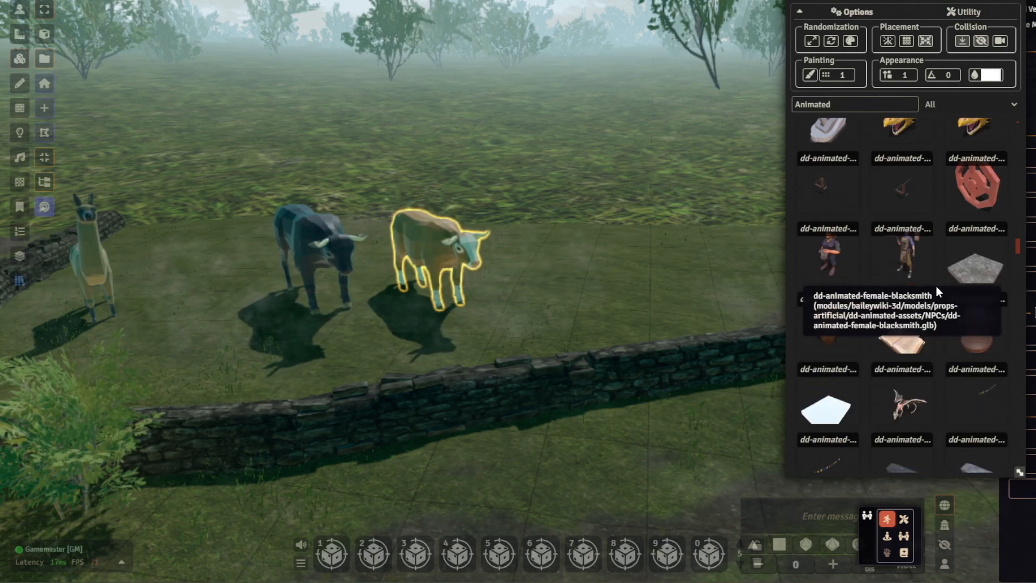
scroll(937, 286, down, 2)
scroll(908, 266, down, 2)
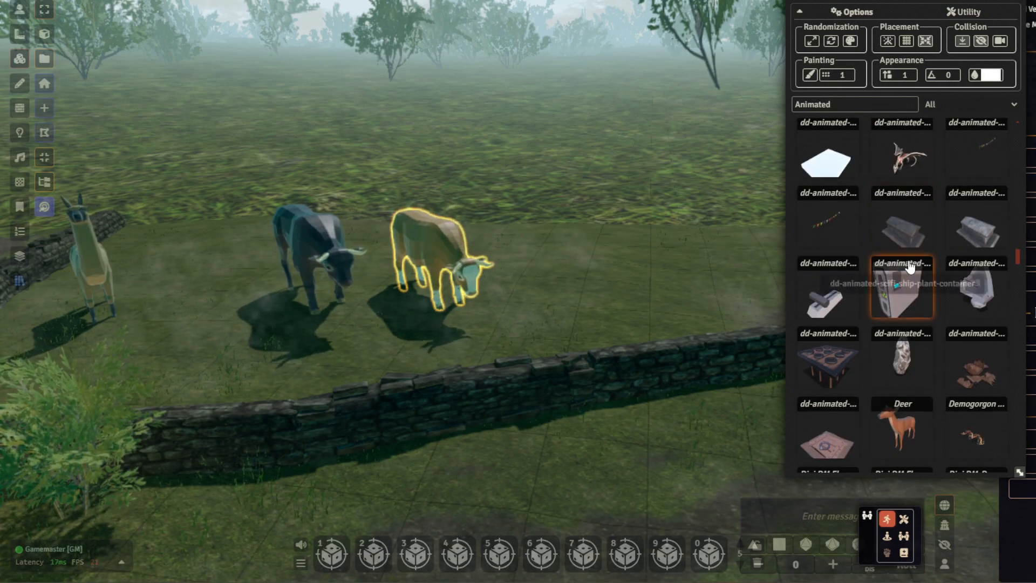
scroll(910, 270, down, 1)
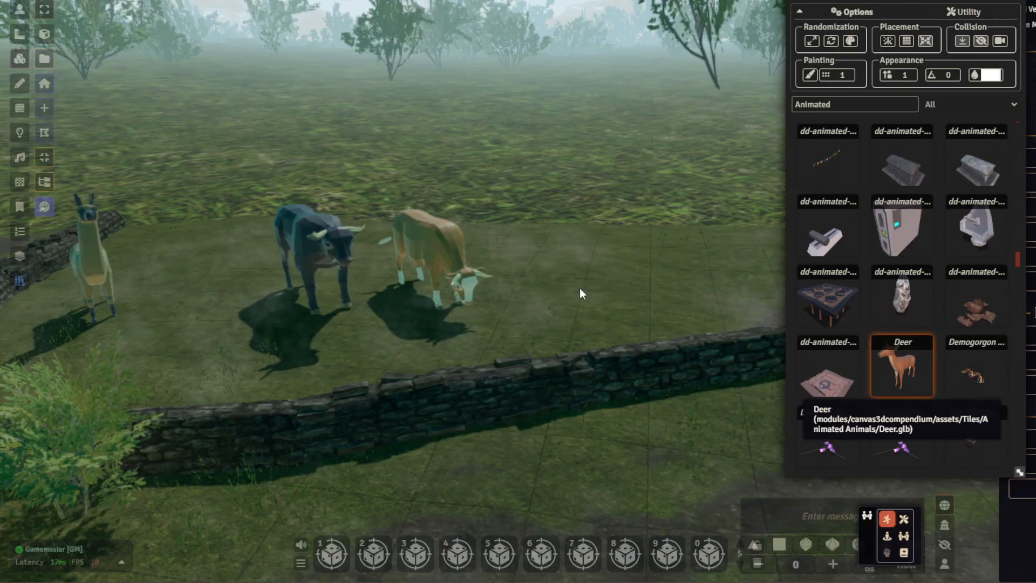
- Scale the oversized deer down to roughly the size of the cow
scroll(555, 135, down, 3)
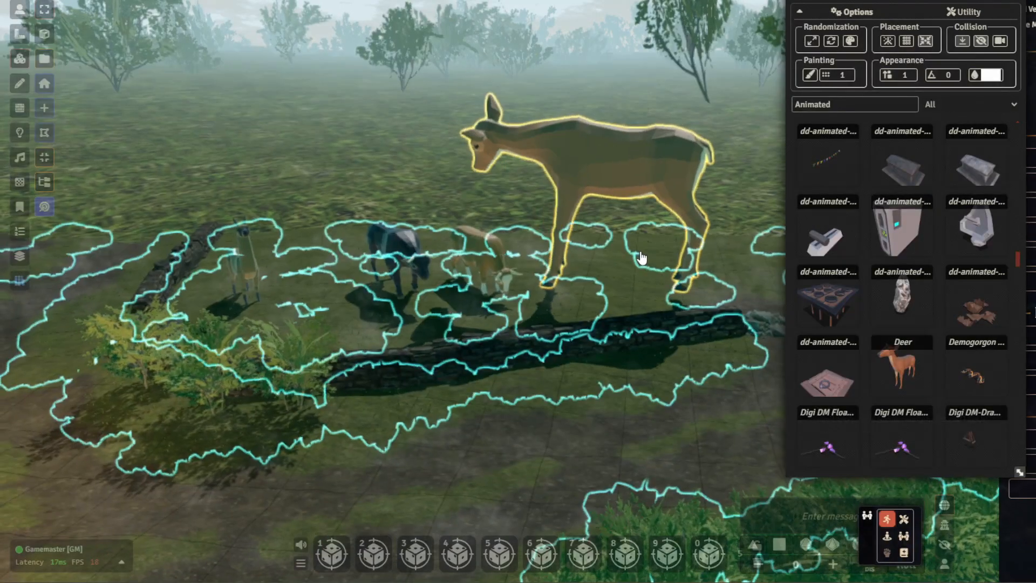
key(s)
drag(611, 278, 594, 275)
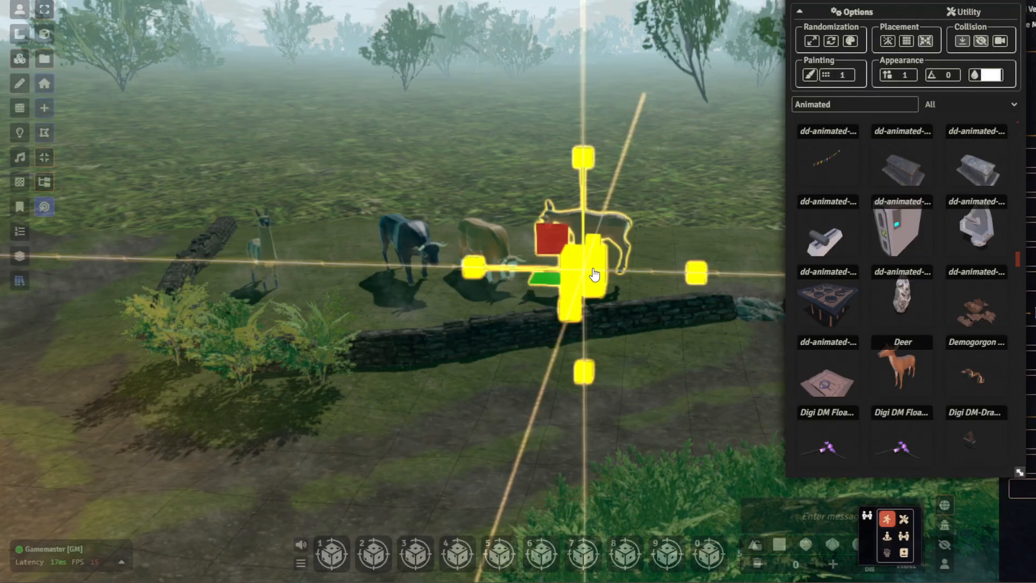
- Rotate the deer around its vertical axis so that it faces away from the cow
key(g)
key(g)
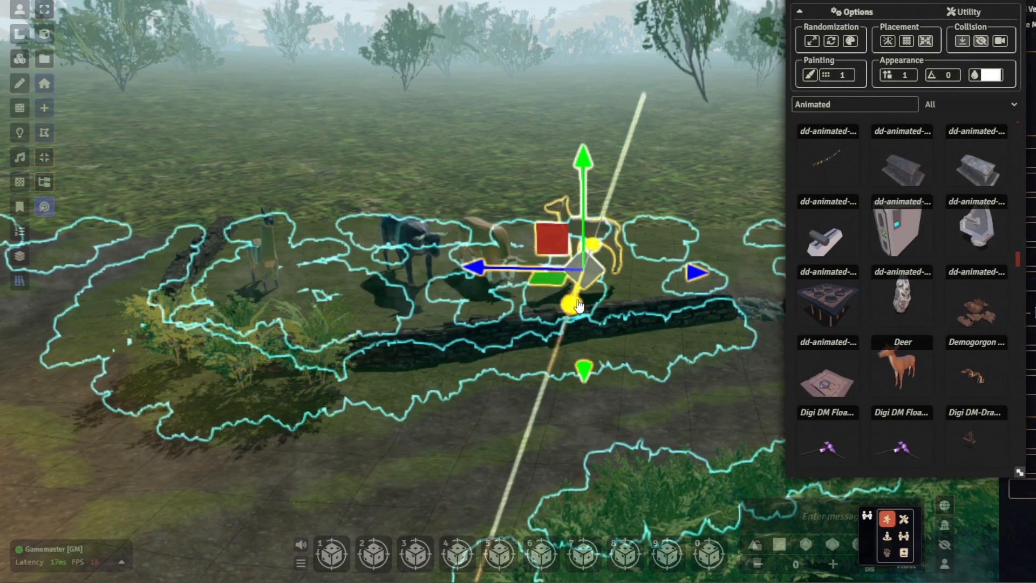
key(g)
drag(558, 306, 643, 303)
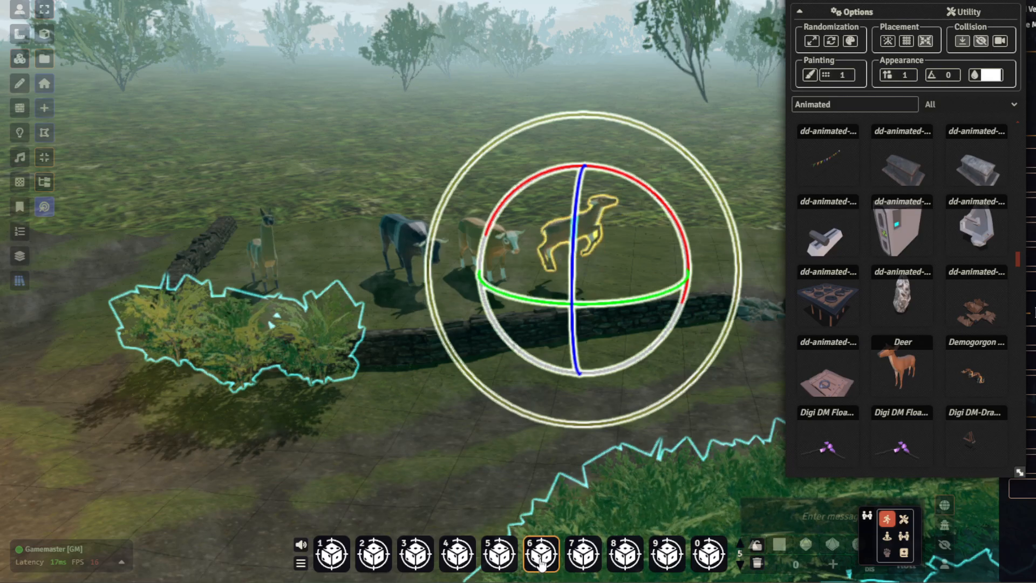
- Lower the floating deer vertically so that its hooves stand on the grass beside the cow
scroll(587, 258, up, 4)
key(g)
key(g)
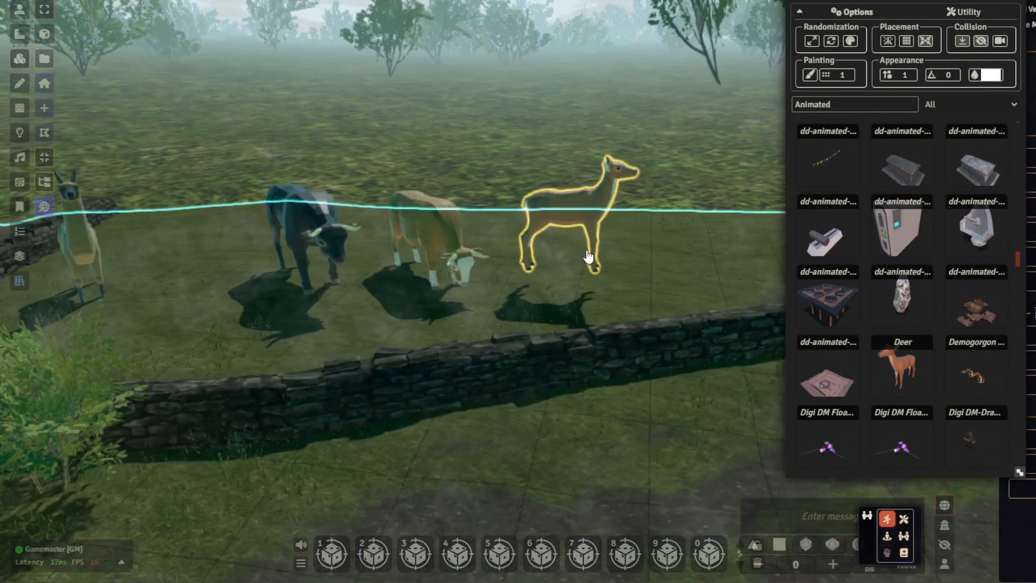
key(g)
drag(577, 177, 577, 200)
key(g)
scroll(624, 110, up, 2)
middle_drag(624, 109, 586, 121)
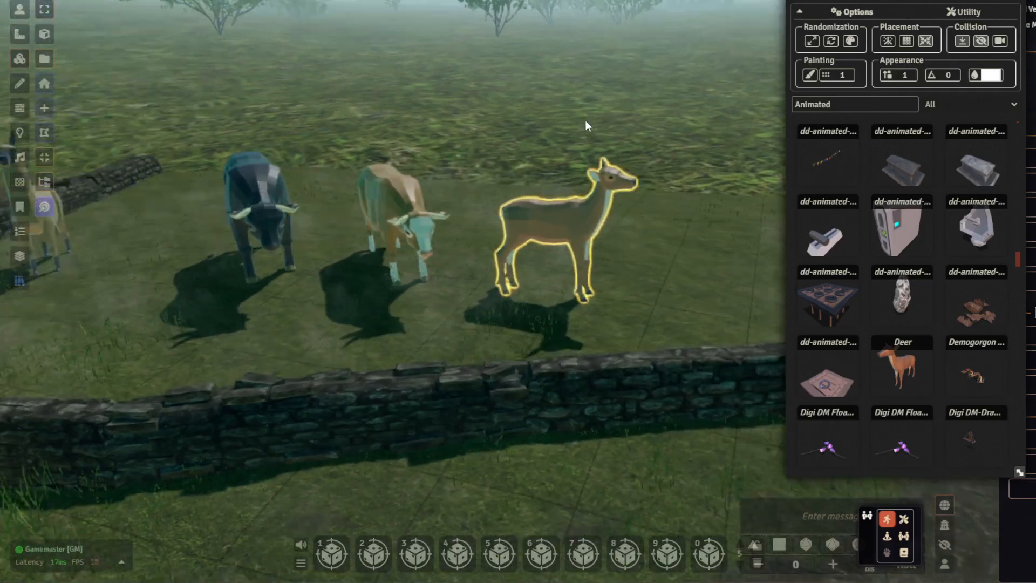
- Find the Donkey model among the animated assets and place it on the grass next to the deer
scroll(584, 124, up, 2)
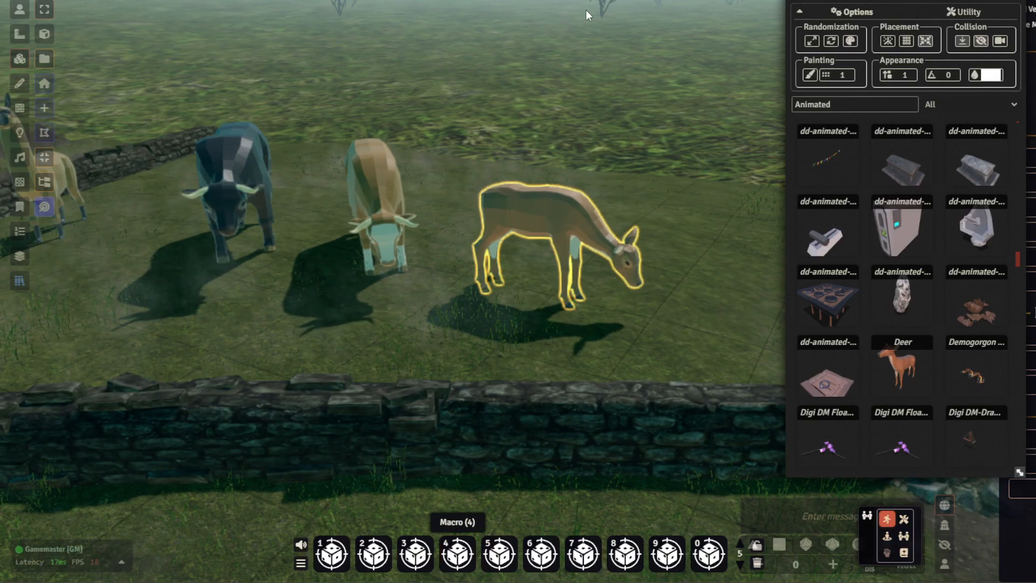
middle_drag(643, 70, 656, 63)
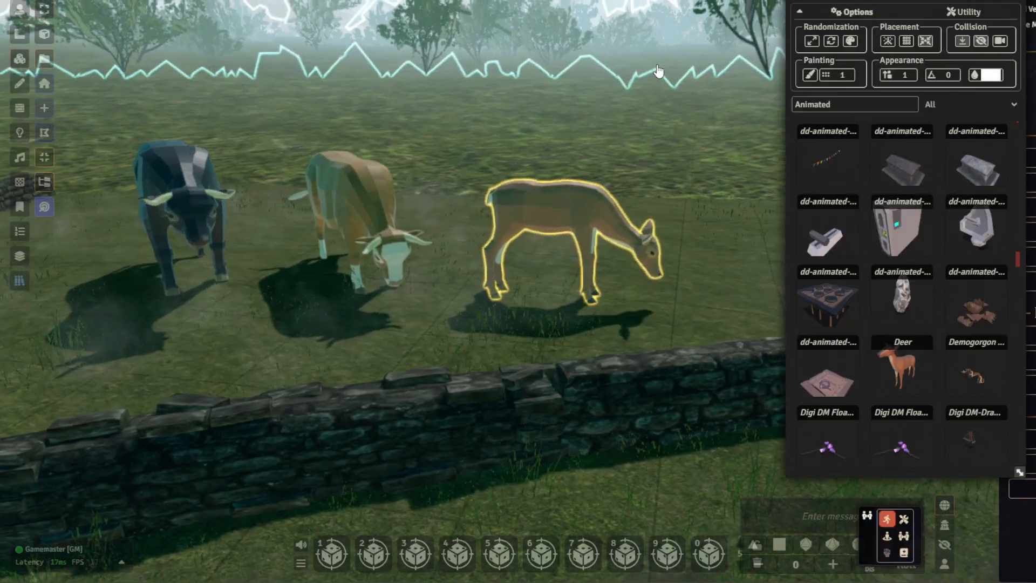
scroll(890, 298, down, 2)
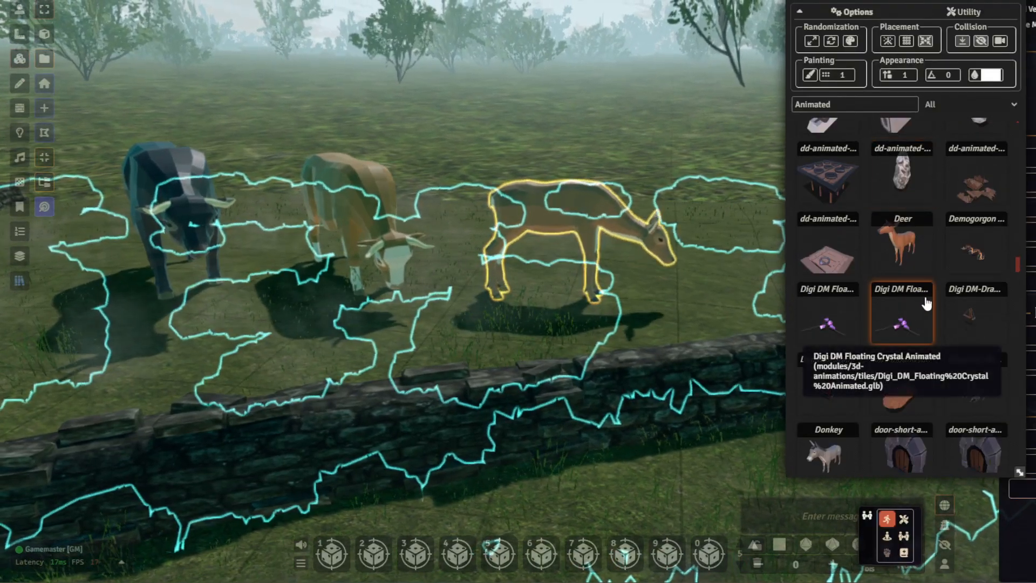
scroll(930, 281, down, 1)
scroll(948, 251, down, 1)
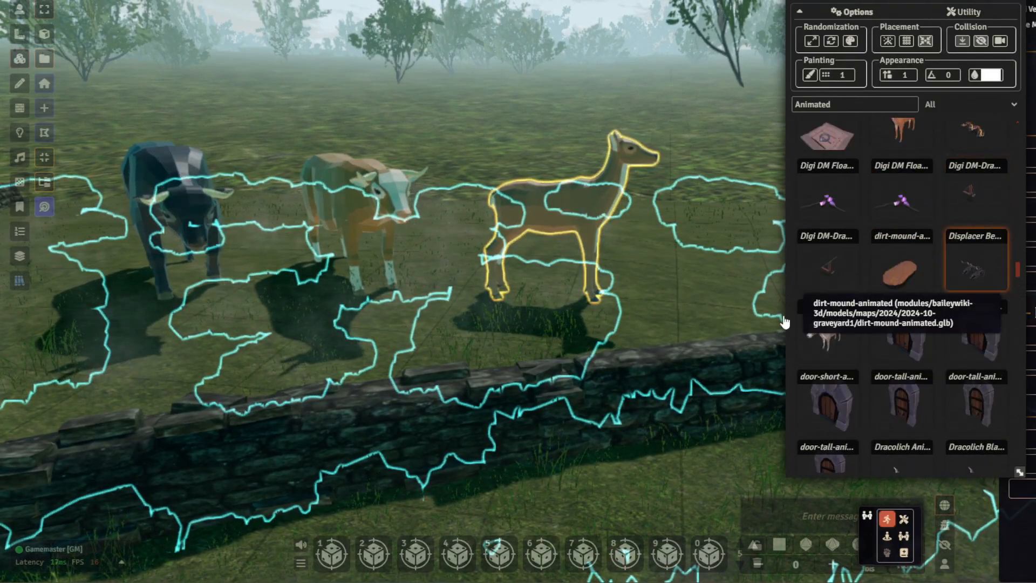
drag(823, 335, 678, 335)
- Scale the donkey down until it is smaller than the deer
right_drag(678, 117, 259, 189)
middle_drag(259, 189, 378, 235)
drag(302, 291, 343, 315)
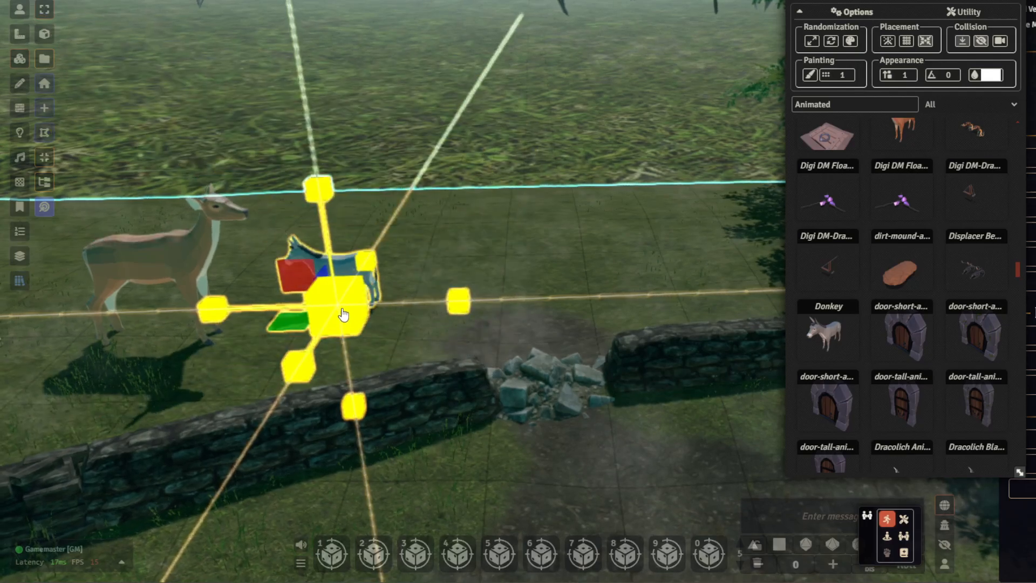
- Turn the donkey away from the deer and move it sideways towards the rubble gap in the stone wall
key(r)
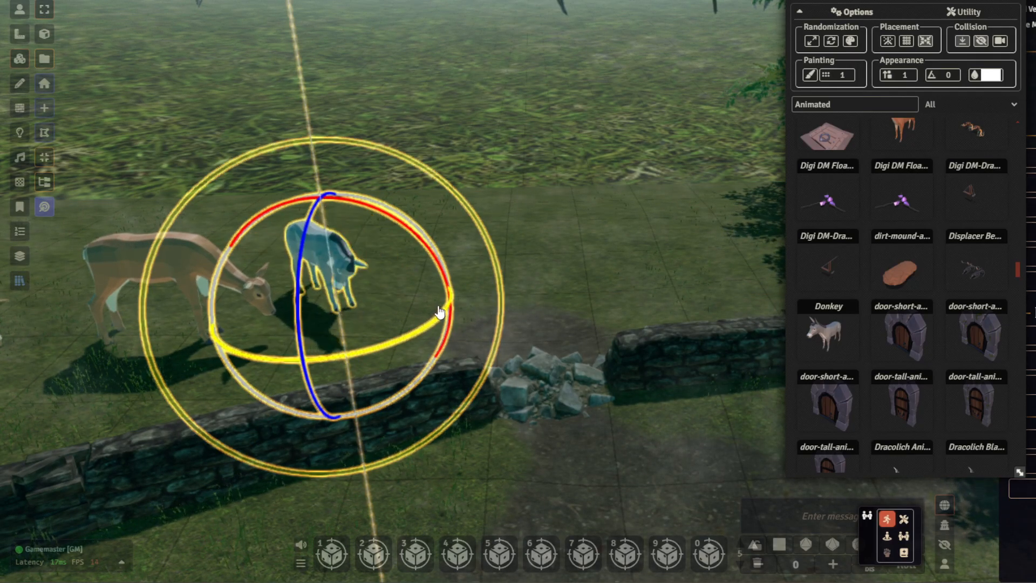
key(t)
drag(408, 297, 531, 300)
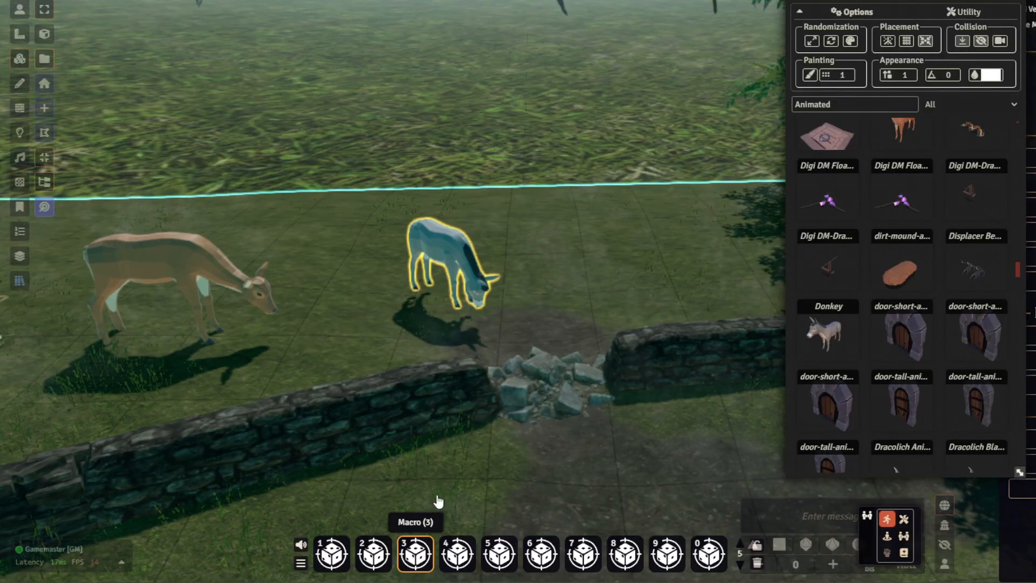
- Find the Fox model among the animated assets and place it on the grass beside the donkey
scroll(913, 262, down, 4)
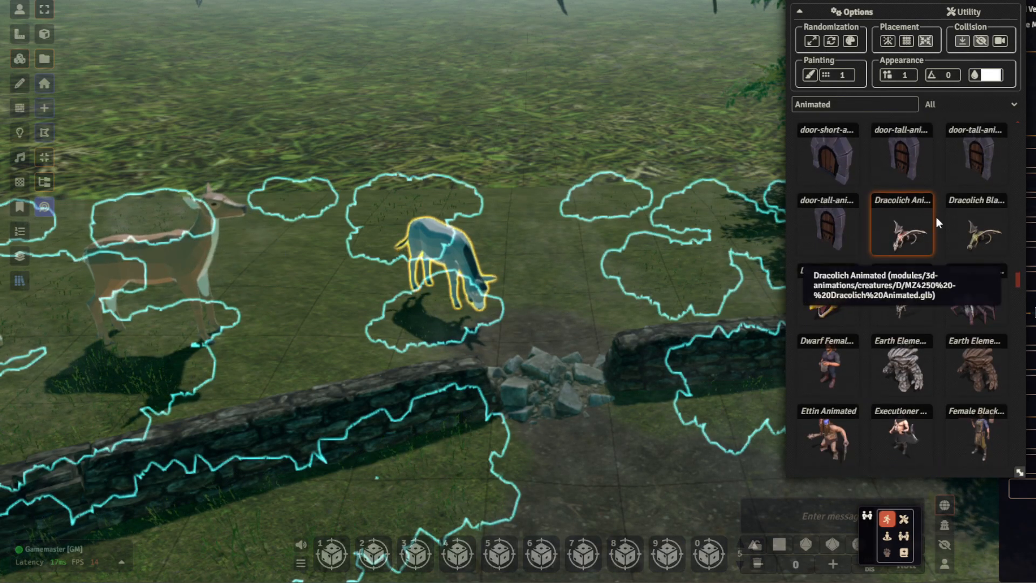
scroll(952, 384, down, 1)
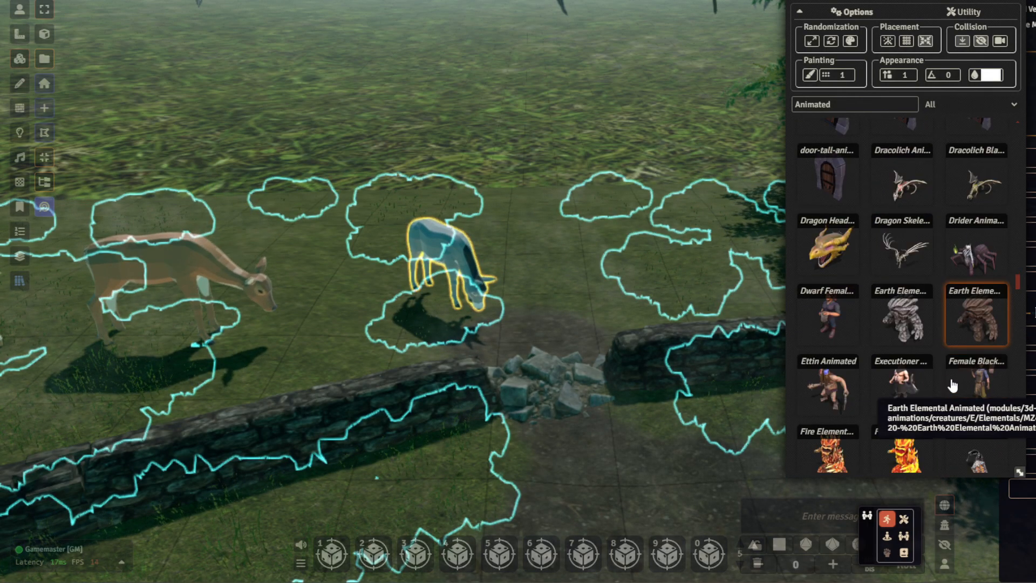
scroll(949, 377, down, 3)
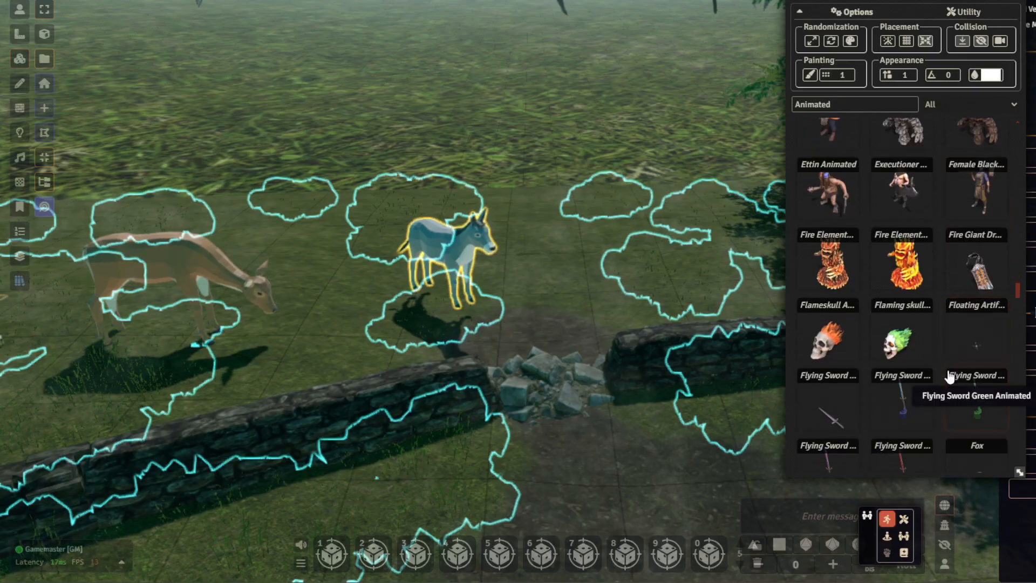
scroll(950, 375, down, 1)
scroll(949, 376, down, 3)
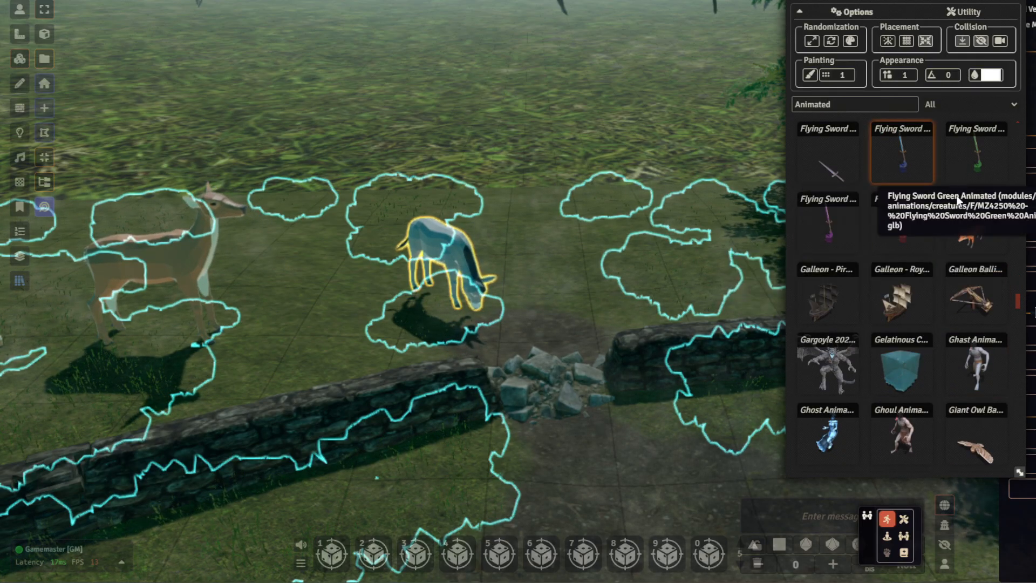
drag(628, 330, 562, 282)
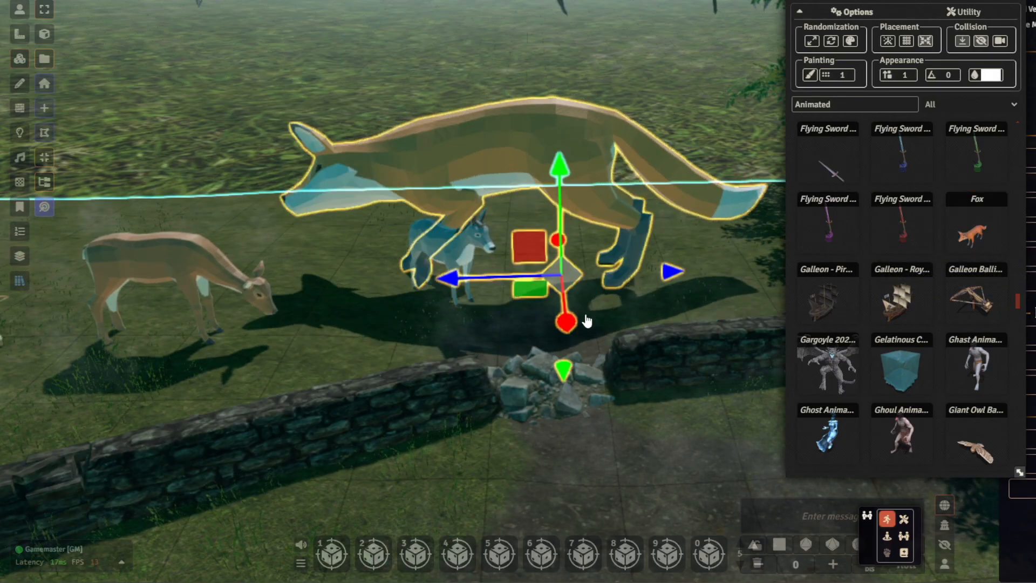
- Scale the fox down to about the donkey's size and rotate it to face away from the donkey
key(s)
drag(583, 293, 574, 283)
key(r)
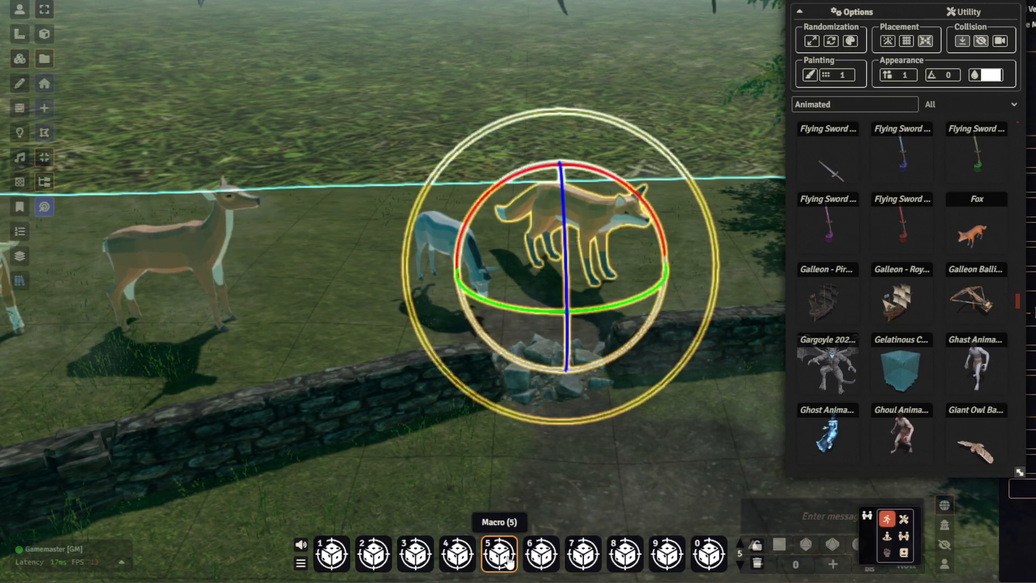
click(583, 337)
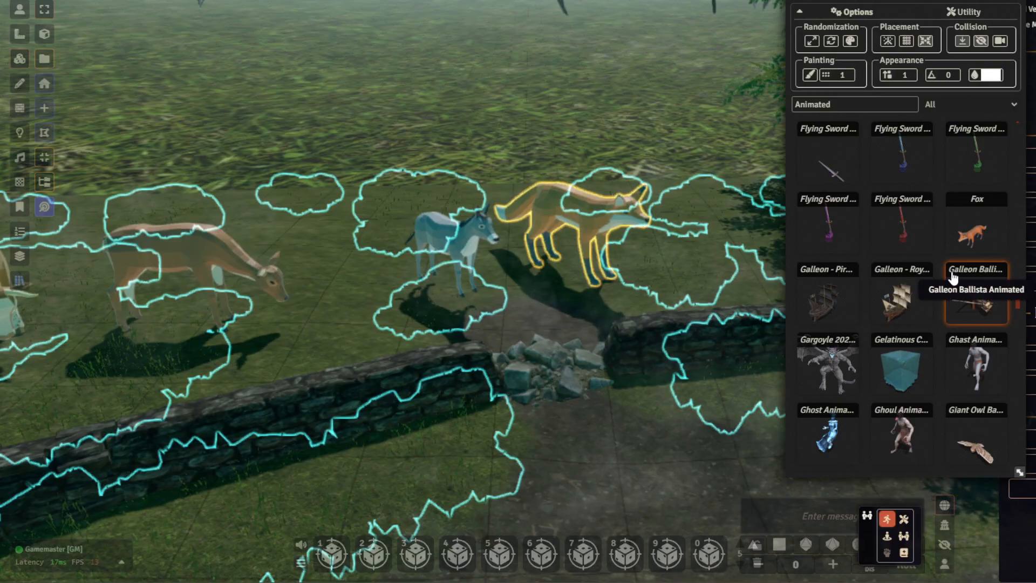
- Find the brown Horse model among the animated assets and place it on the dirt path in front of the stone wall
scroll(952, 277, down, 1)
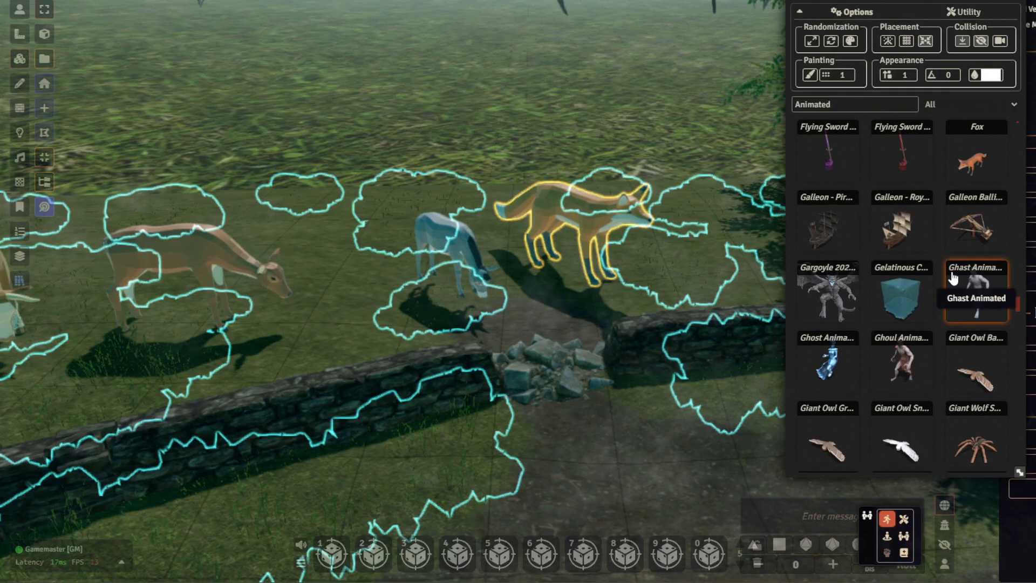
scroll(950, 275, down, 2)
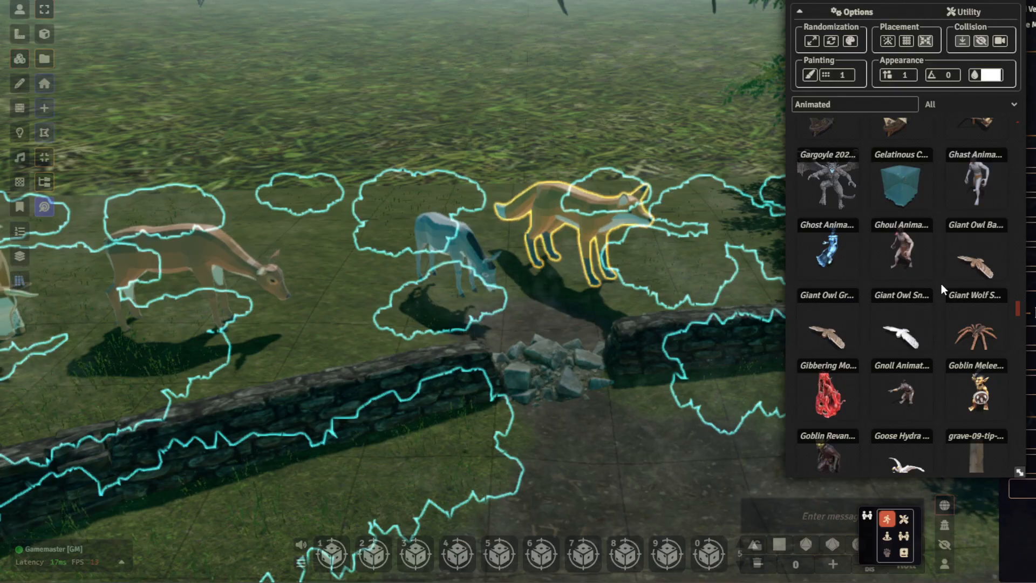
scroll(941, 284, down, 1)
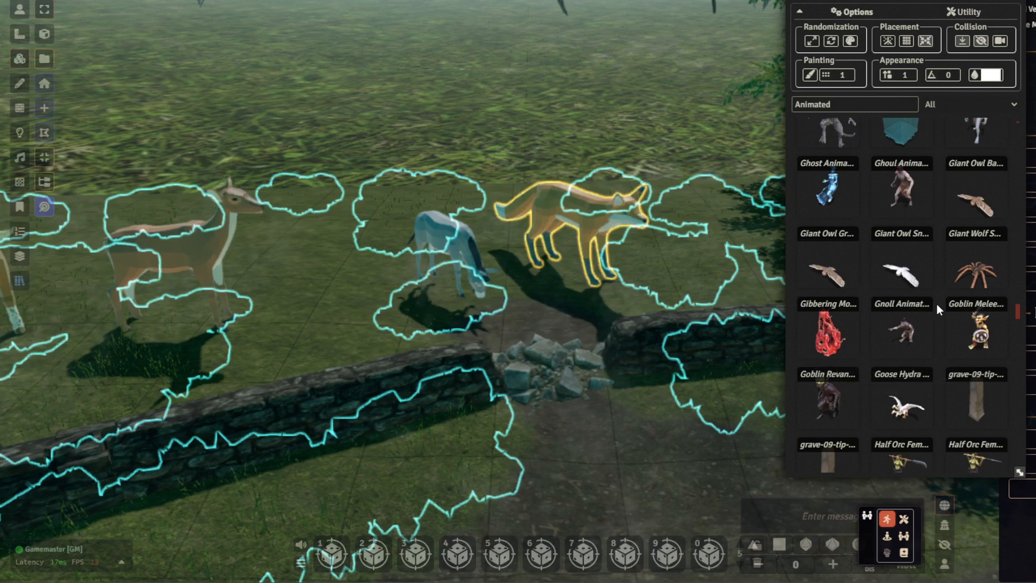
scroll(937, 303, down, 1)
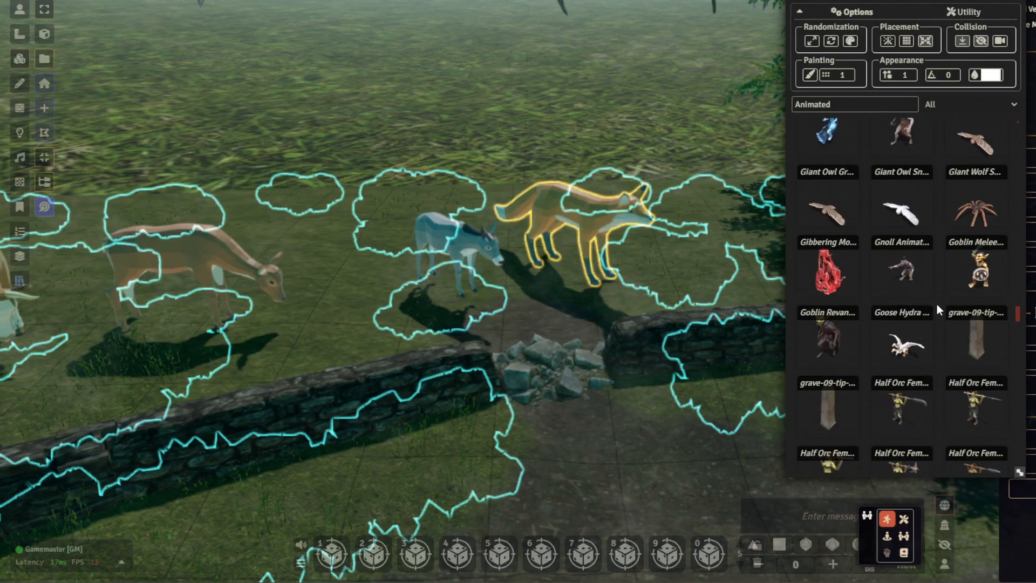
scroll(937, 304, down, 3)
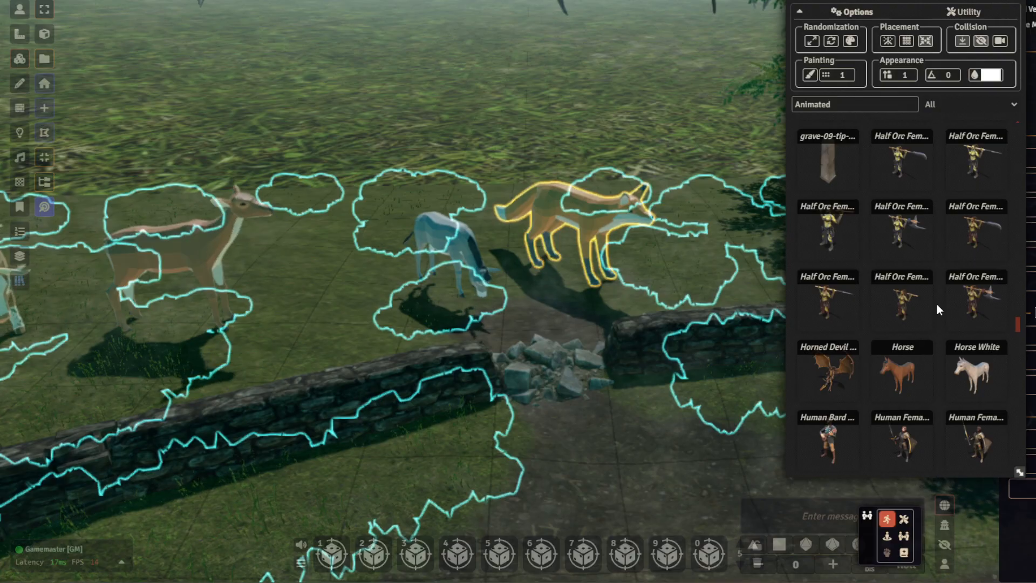
scroll(629, 361, down, 4)
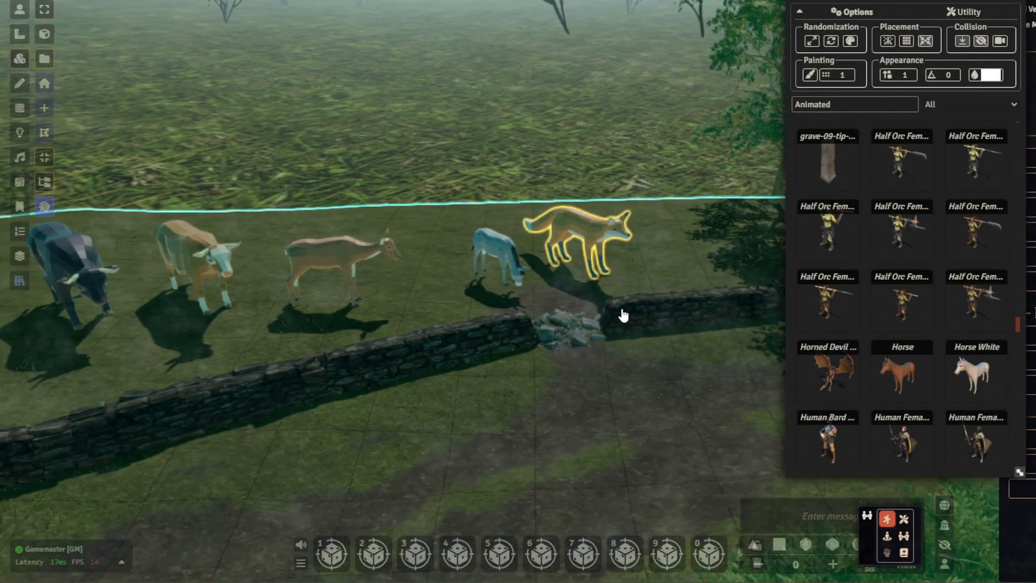
right_drag(622, 313, 637, 266)
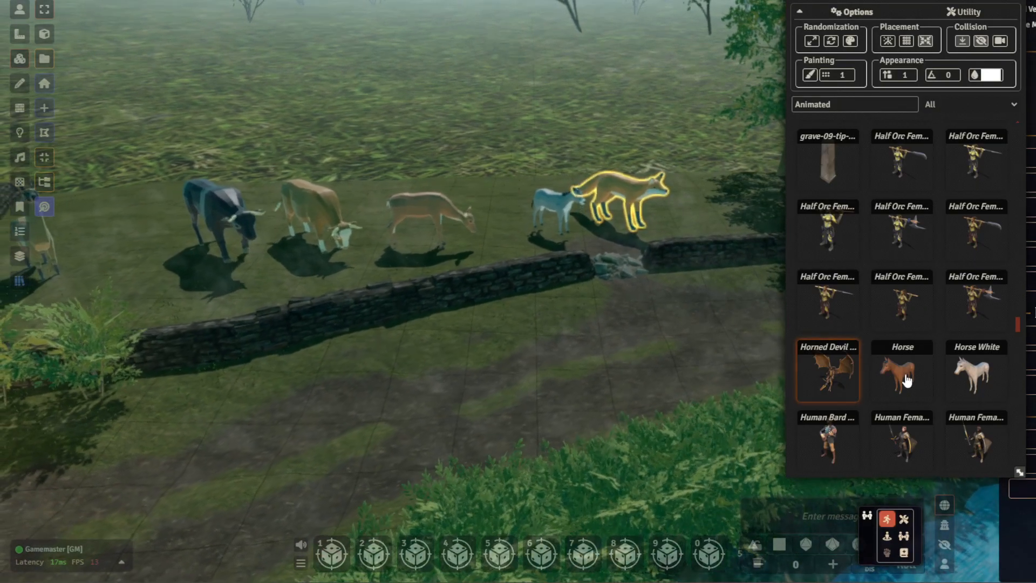
drag(896, 378, 465, 561)
- Rotate the brown horse to stand along the path and scale it down to match the other animals
key(r)
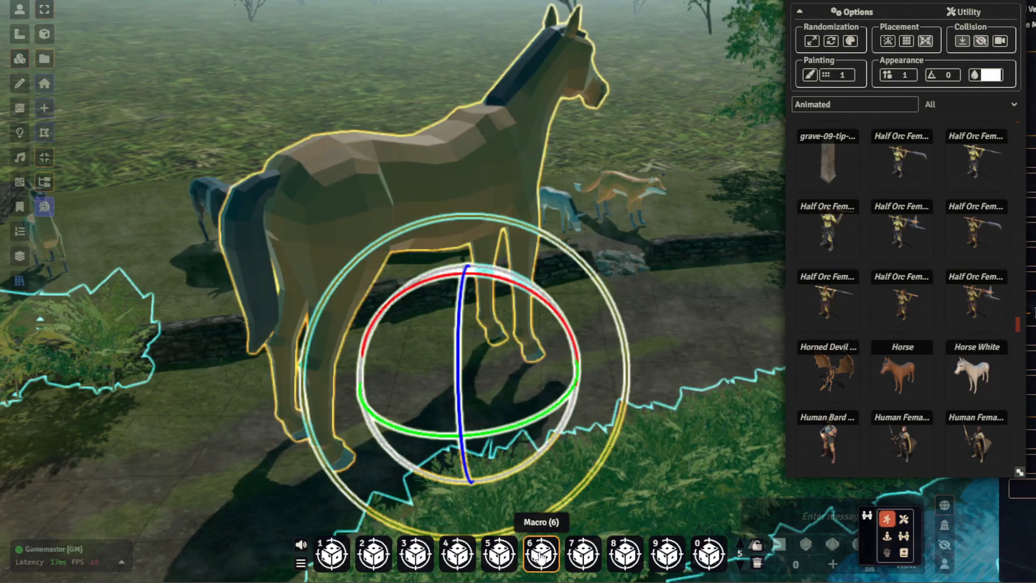
drag(521, 429, 491, 441)
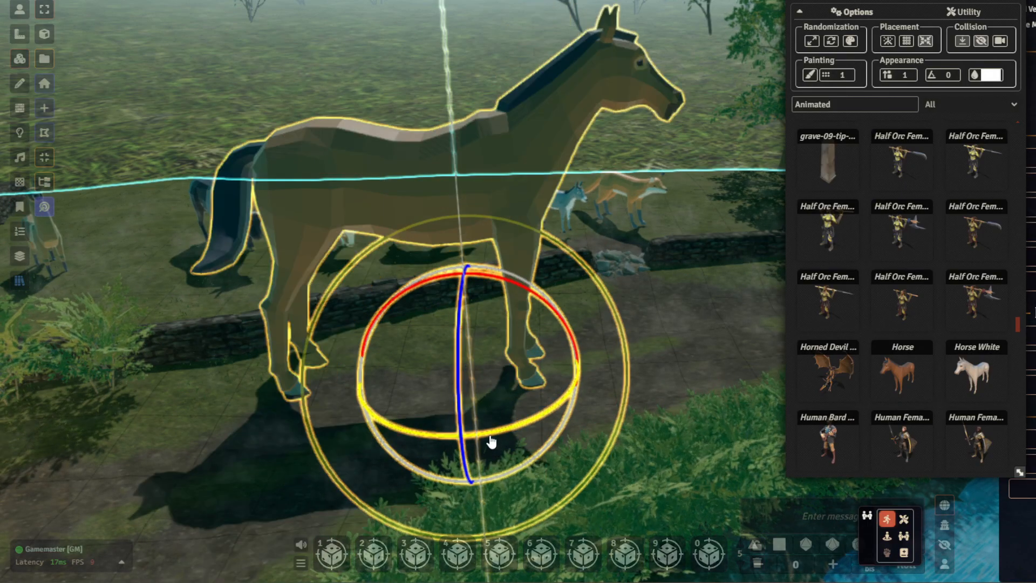
key(s)
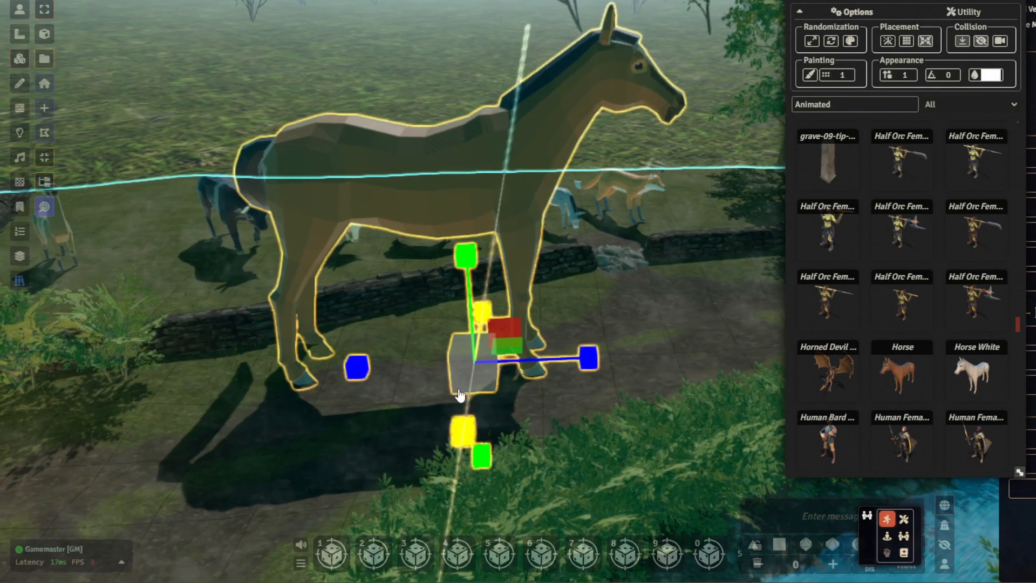
drag(460, 396, 472, 378)
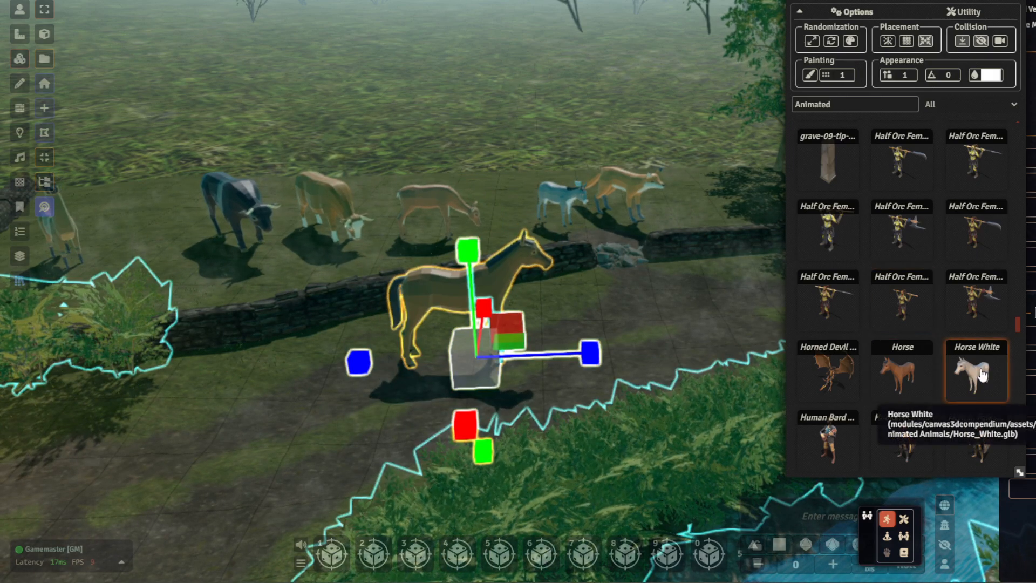
- Place the Horse White model on the path beside the brown horse and scale it down to a similar size
drag(628, 313, 607, 316)
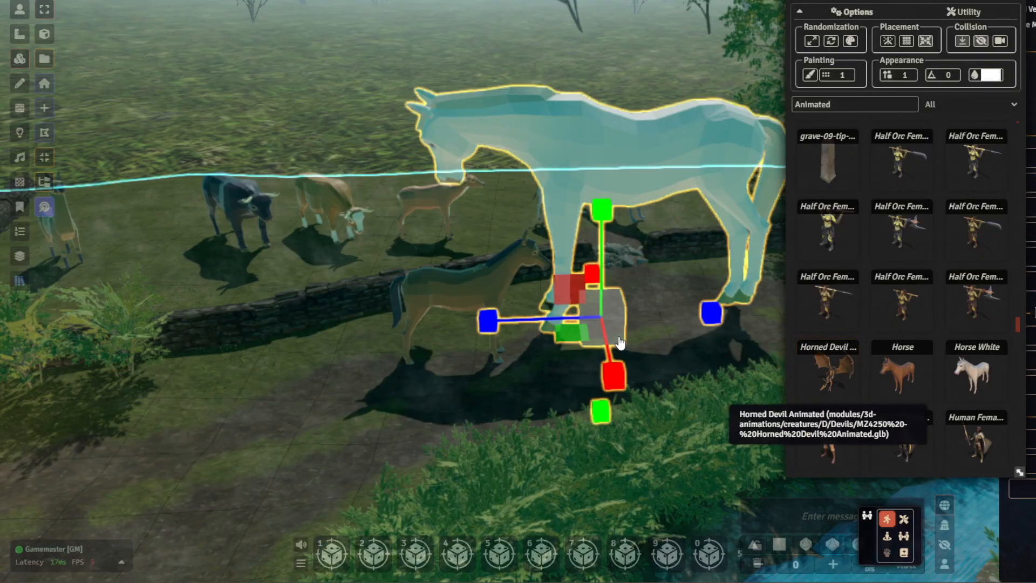
drag(616, 317, 613, 323)
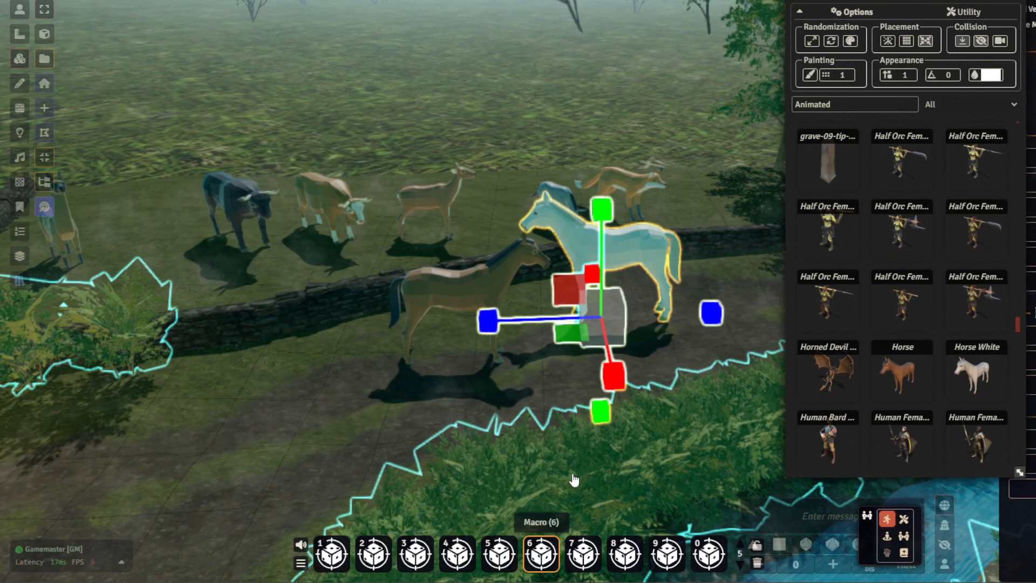
key(e)
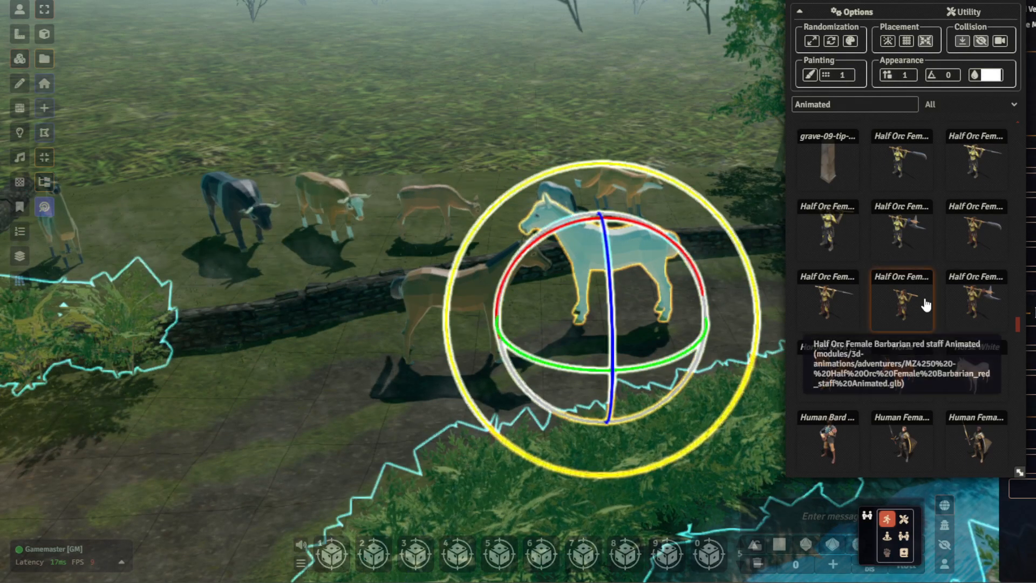
- Place the Husky model on the dirt path behind the brown horse and scale it down to less than the horse's size
scroll(924, 291, down, 3)
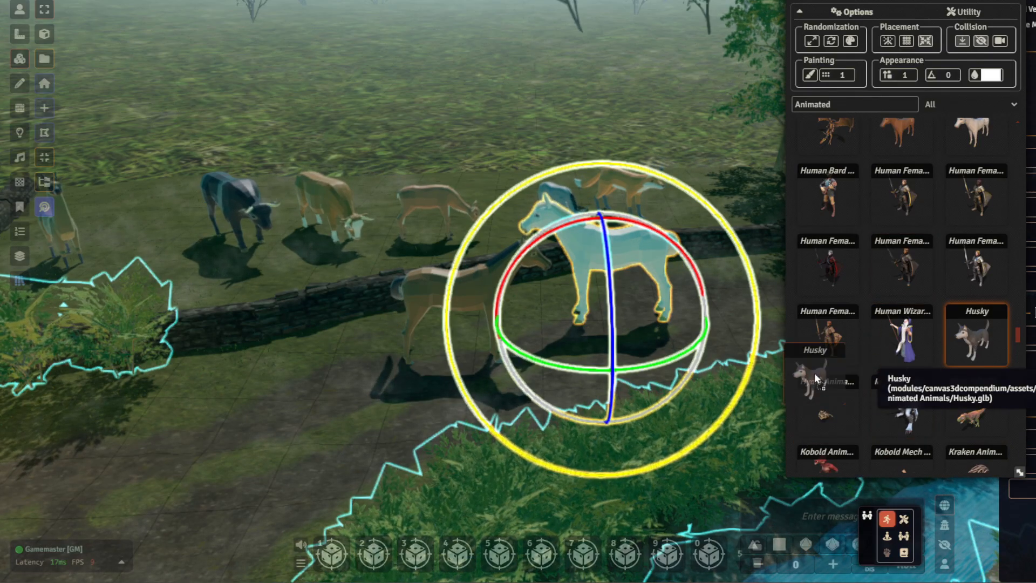
drag(845, 367, 352, 408)
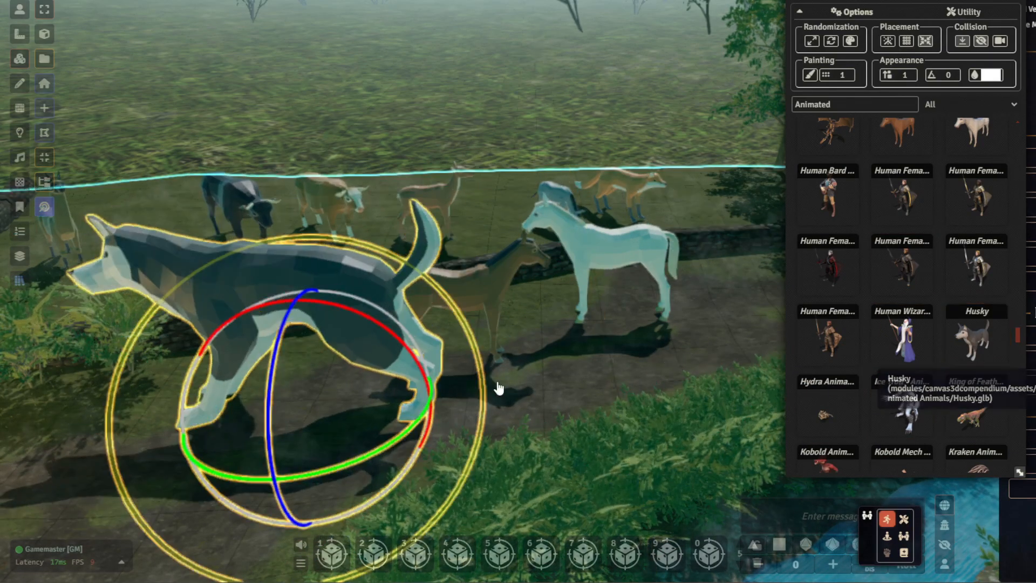
key(s)
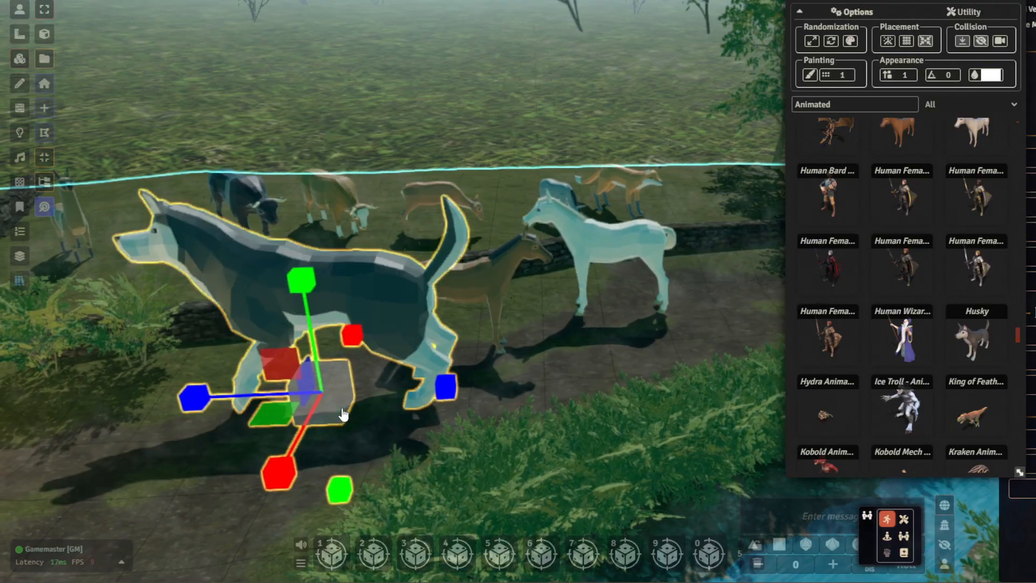
drag(339, 408, 492, 545)
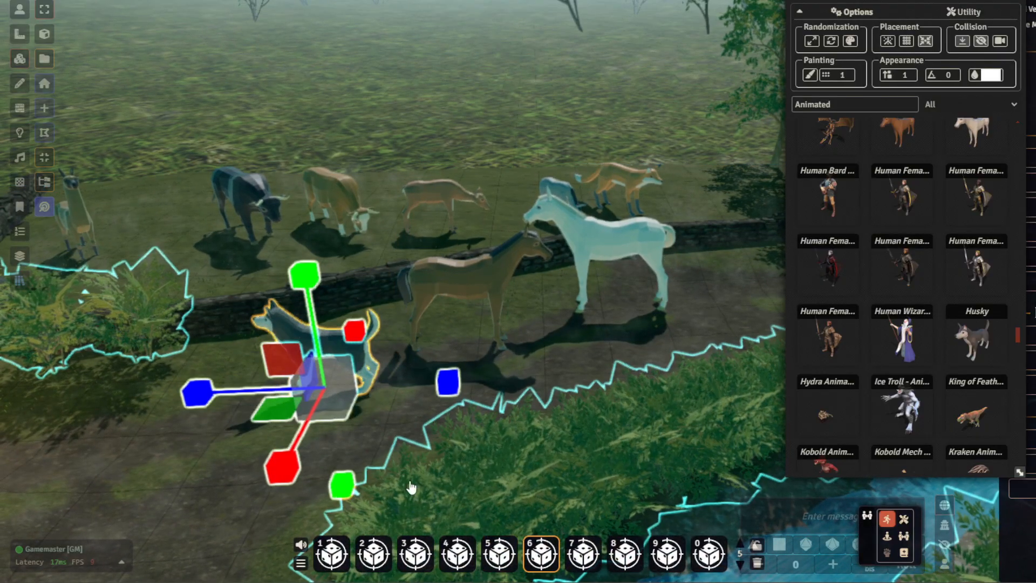
- Rotate the husky about its vertical axis to face the front of the scene, with its tail toward the stone wall
key(r)
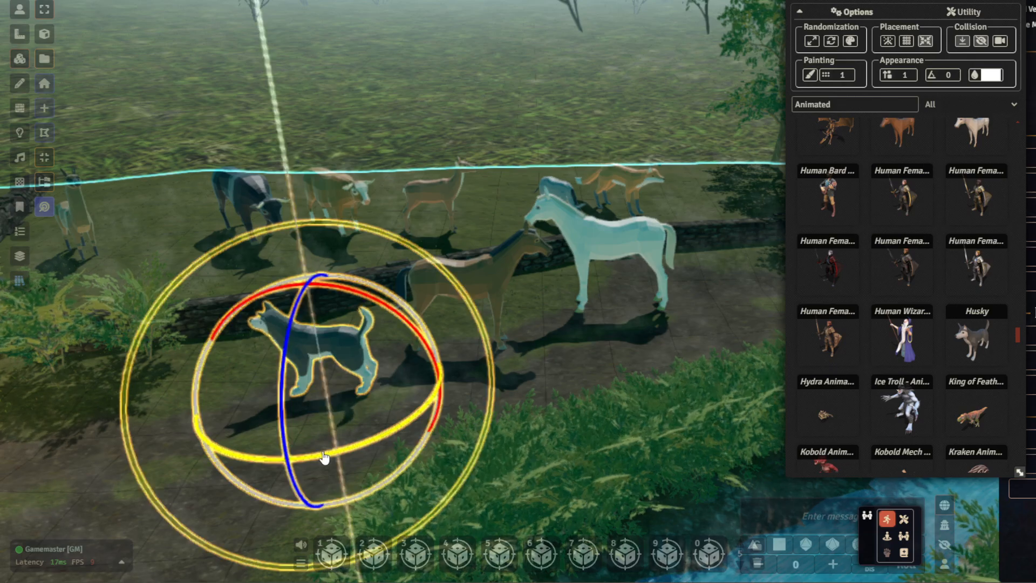
drag(372, 450, 414, 429)
key(r)
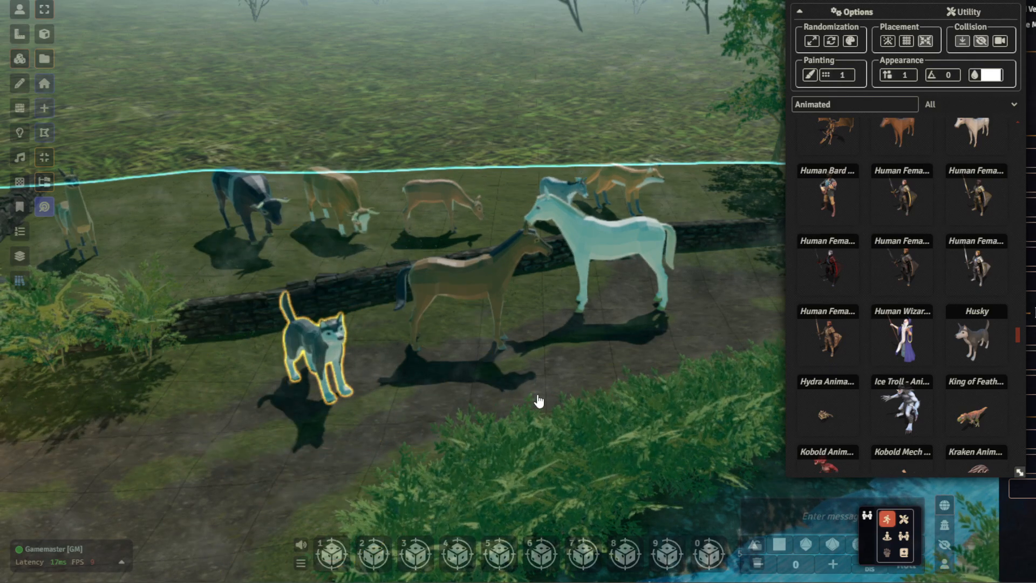
right_drag(456, 367, 542, 357)
scroll(594, 389, up, 5)
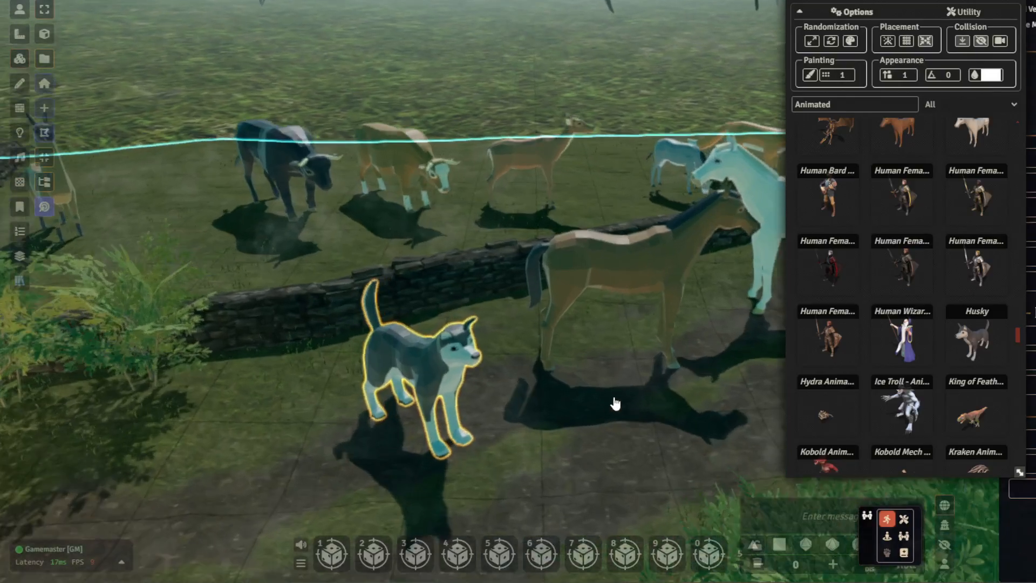
scroll(591, 401, up, 3)
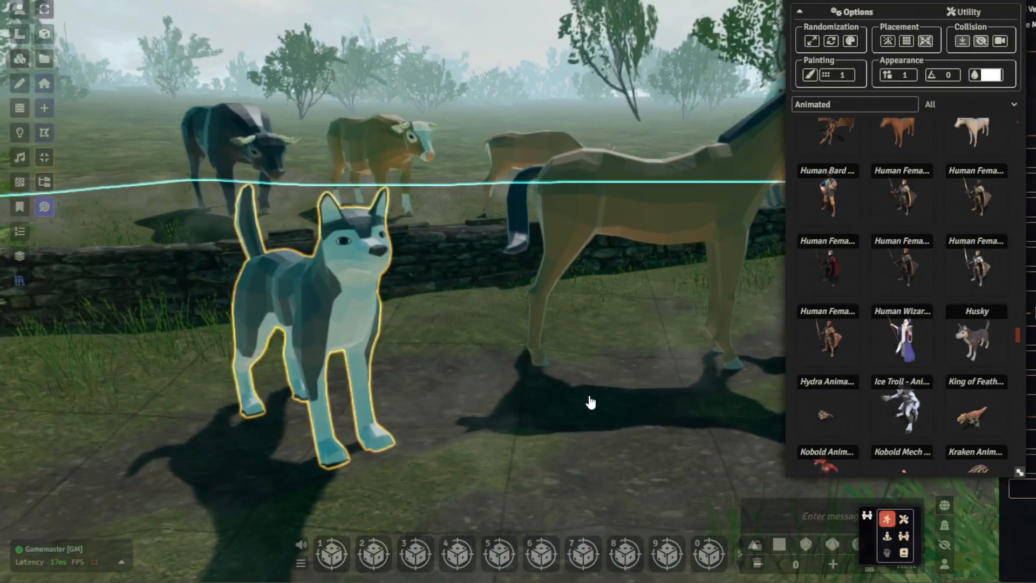
- Find the Pack Mule model among the animated assets and place it on the path in front of the husky
scroll(966, 313, down, 1)
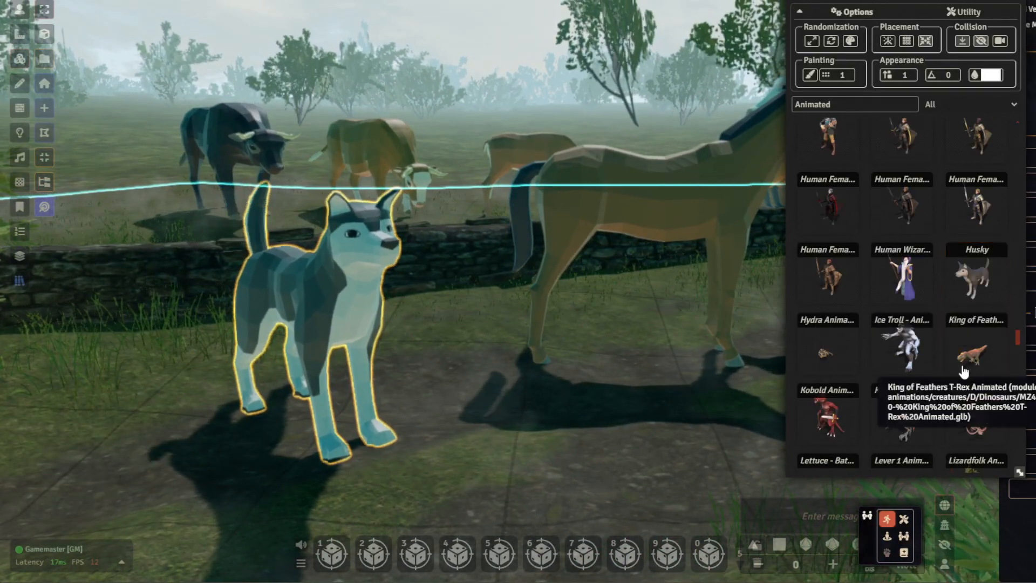
scroll(951, 372, down, 2)
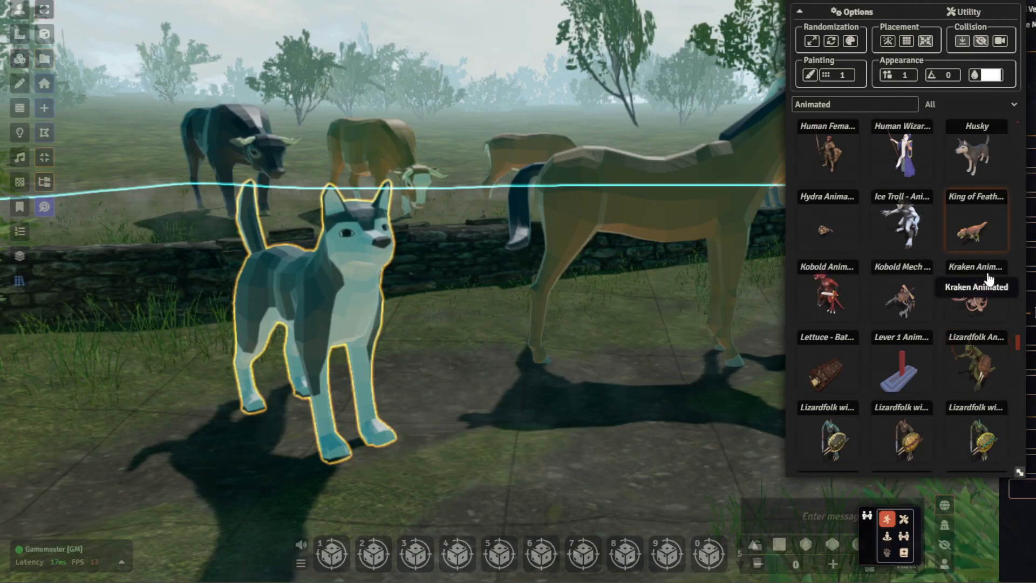
scroll(969, 327, down, 1)
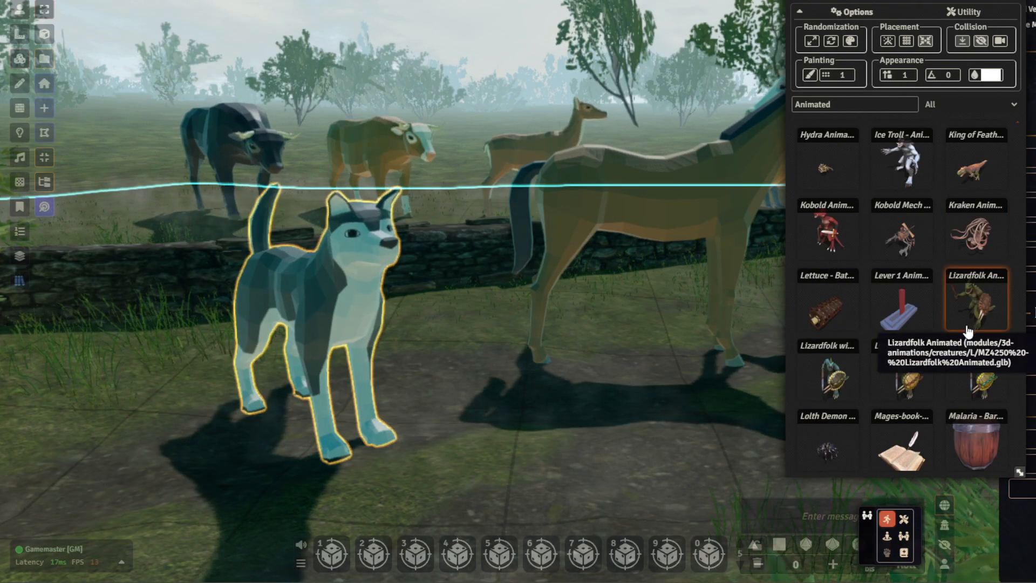
scroll(969, 331, down, 2)
scroll(962, 336, down, 1)
scroll(962, 336, down, 3)
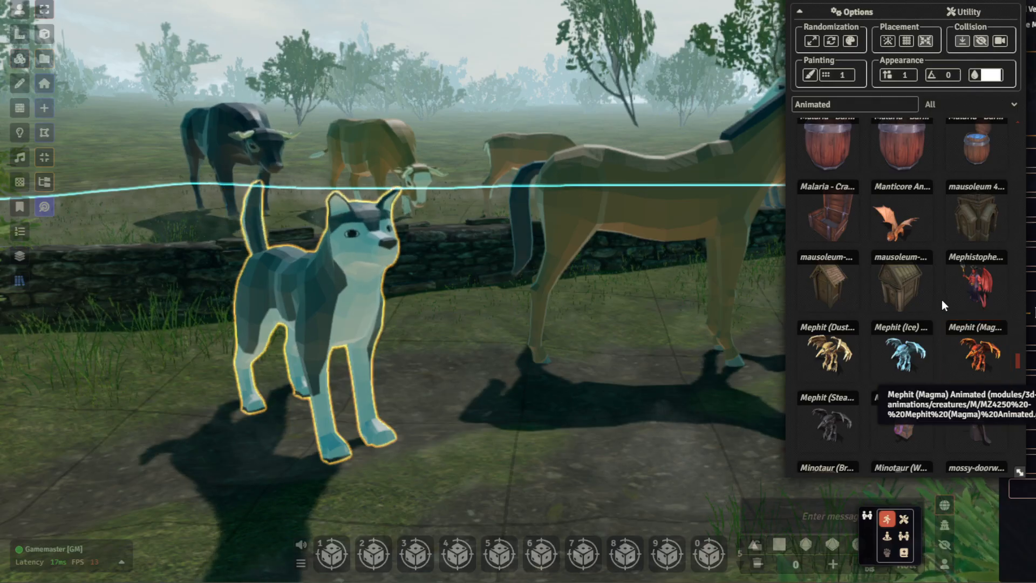
scroll(941, 305, down, 2)
scroll(942, 305, down, 3)
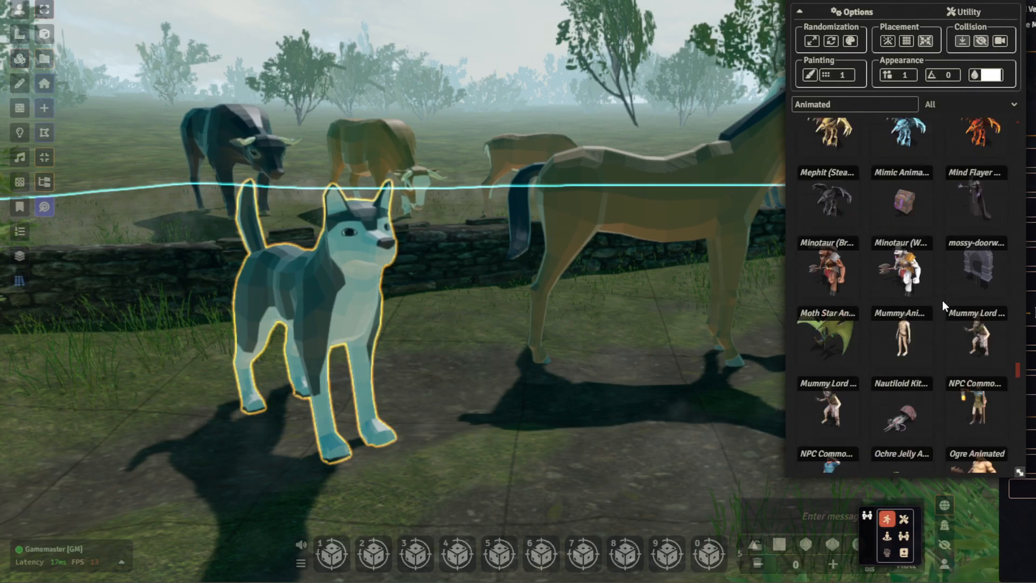
scroll(943, 302, down, 1)
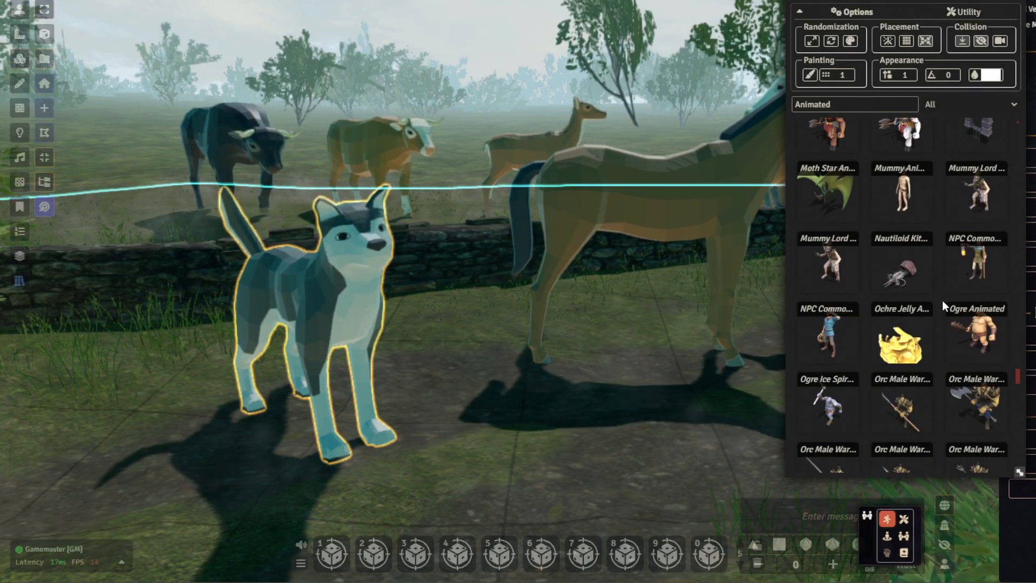
scroll(943, 306, down, 1)
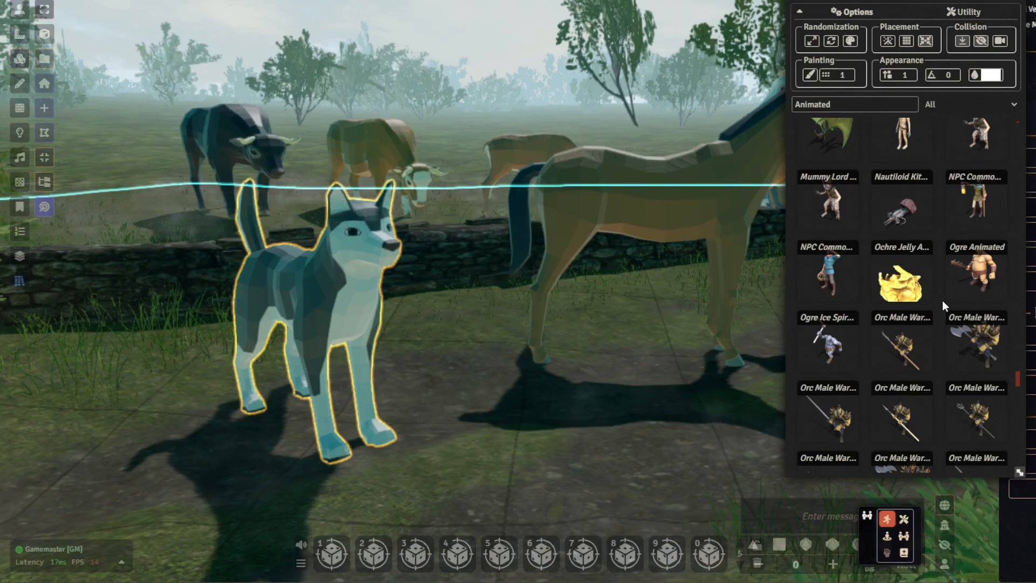
scroll(943, 306, down, 6)
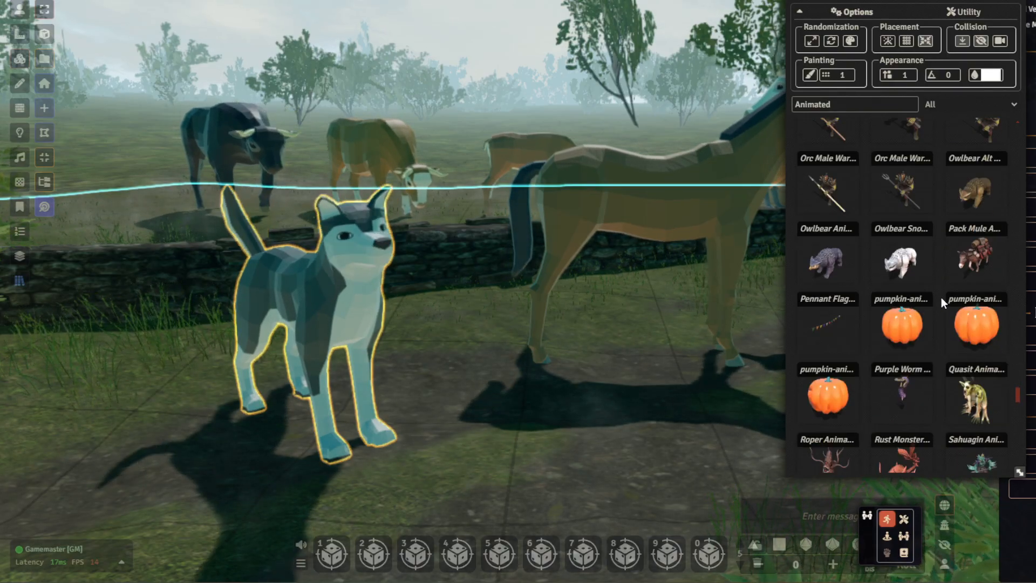
scroll(941, 298, down, 1)
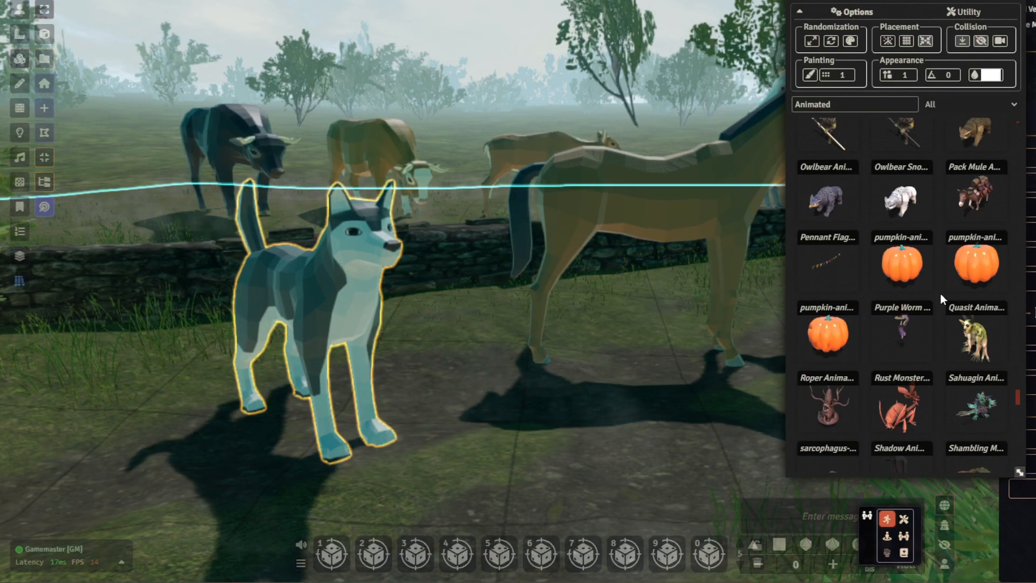
scroll(941, 294, down, 1)
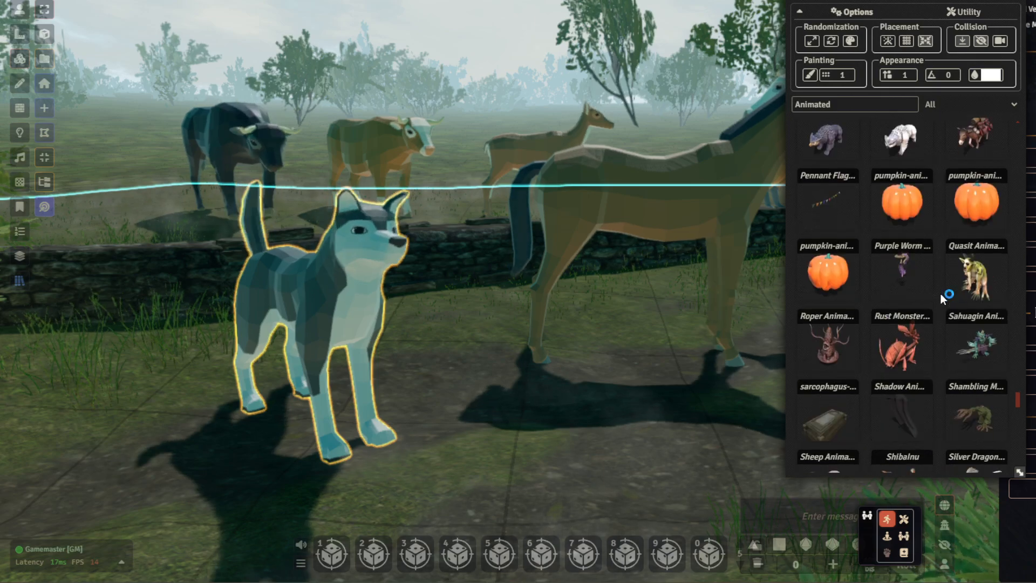
scroll(941, 293, up, 1)
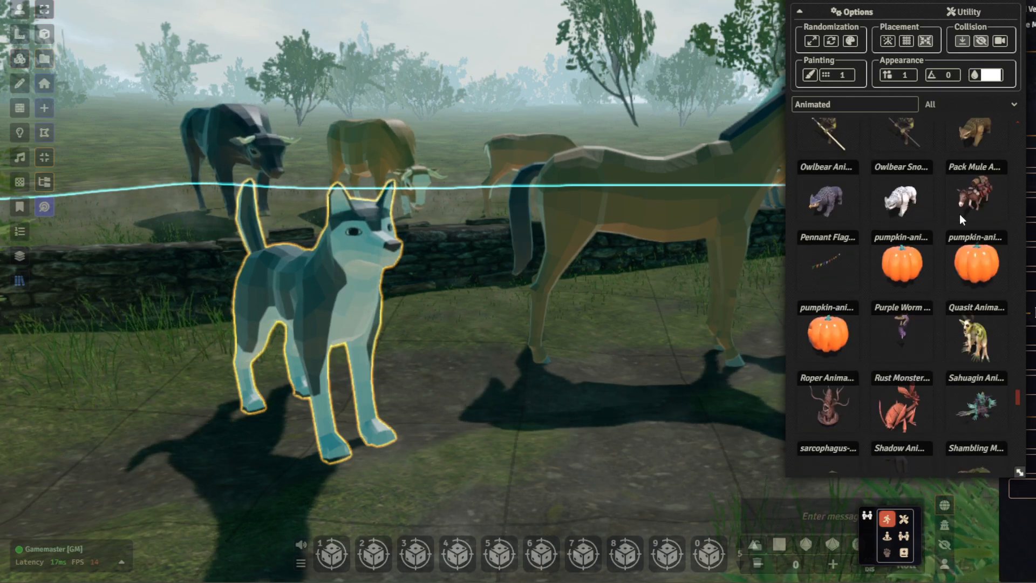
drag(966, 200, 535, 455)
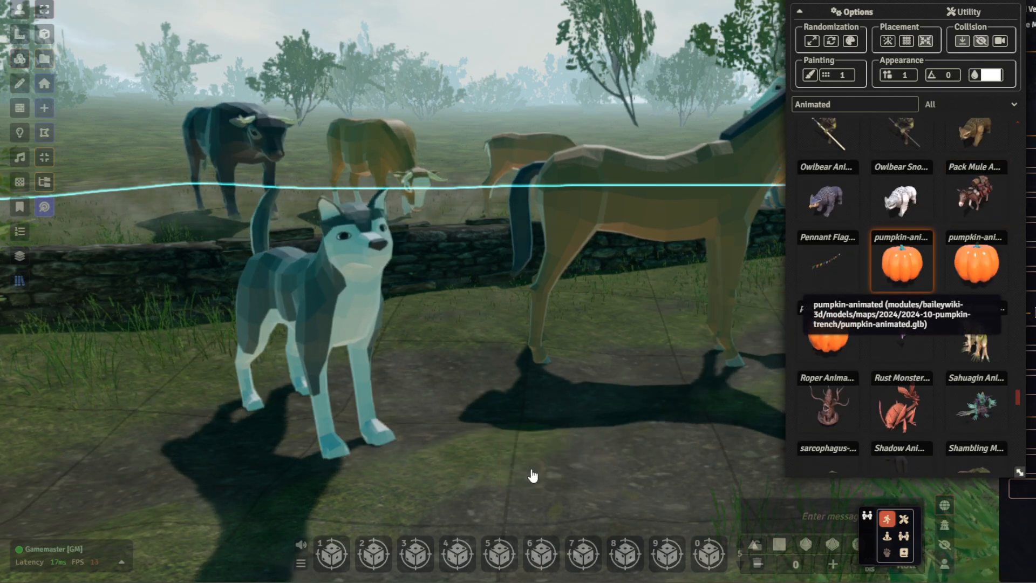
- Scale the oversized pack mule down uniformly to match the other animals on the path
scroll(647, 316, down, 2)
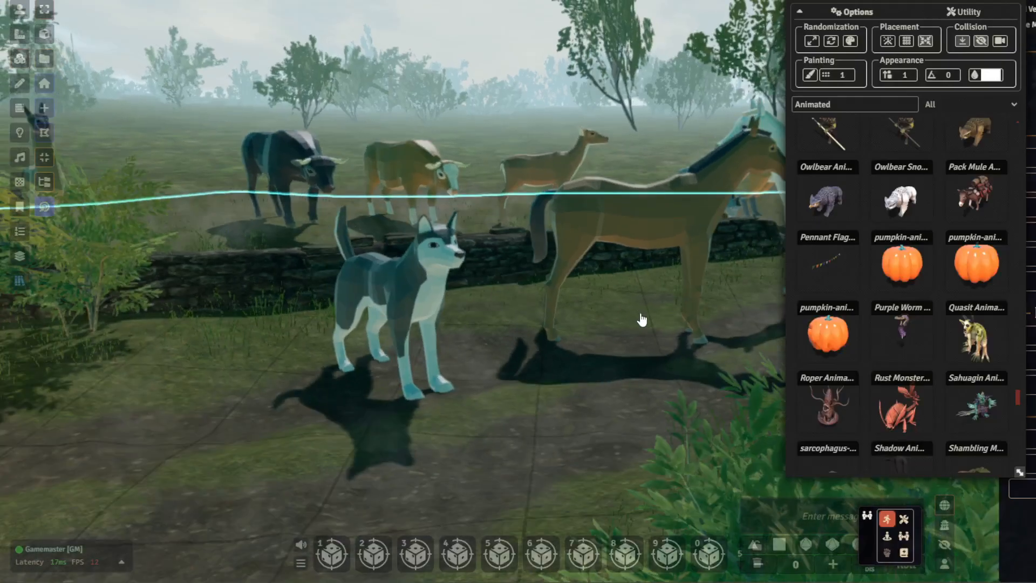
scroll(627, 333, down, 8)
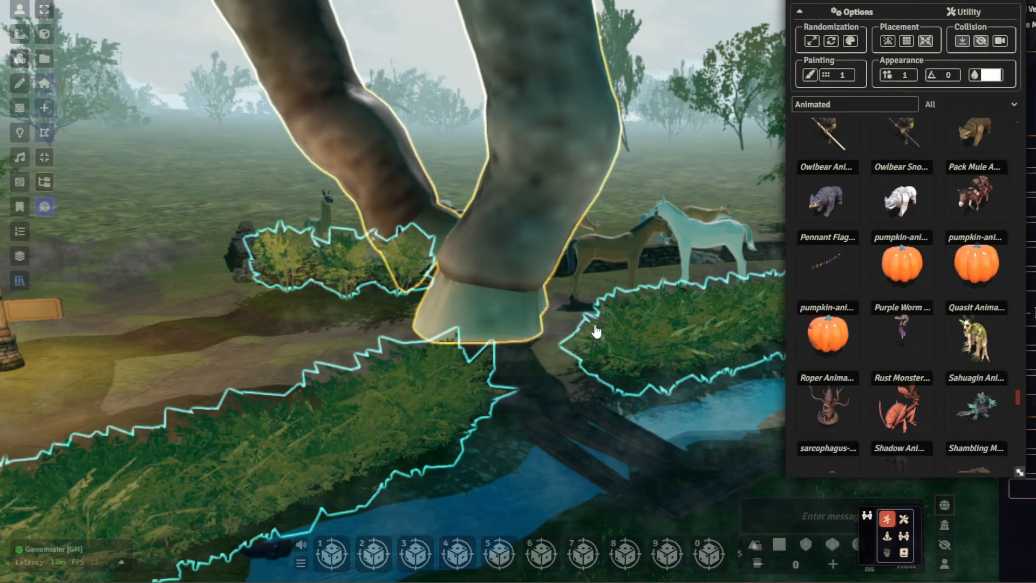
click(600, 305)
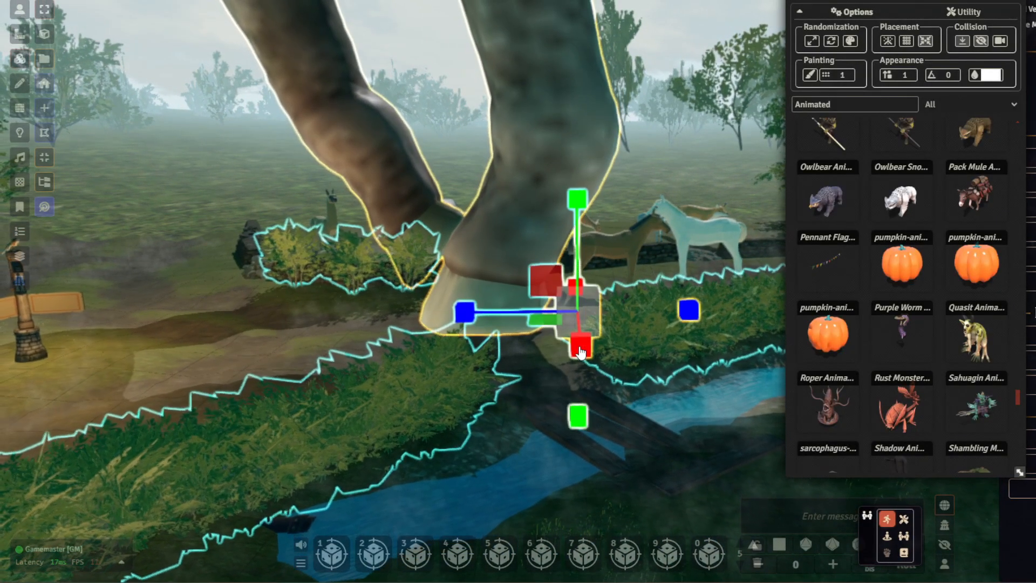
drag(603, 300, 588, 322)
scroll(596, 326, up, 5)
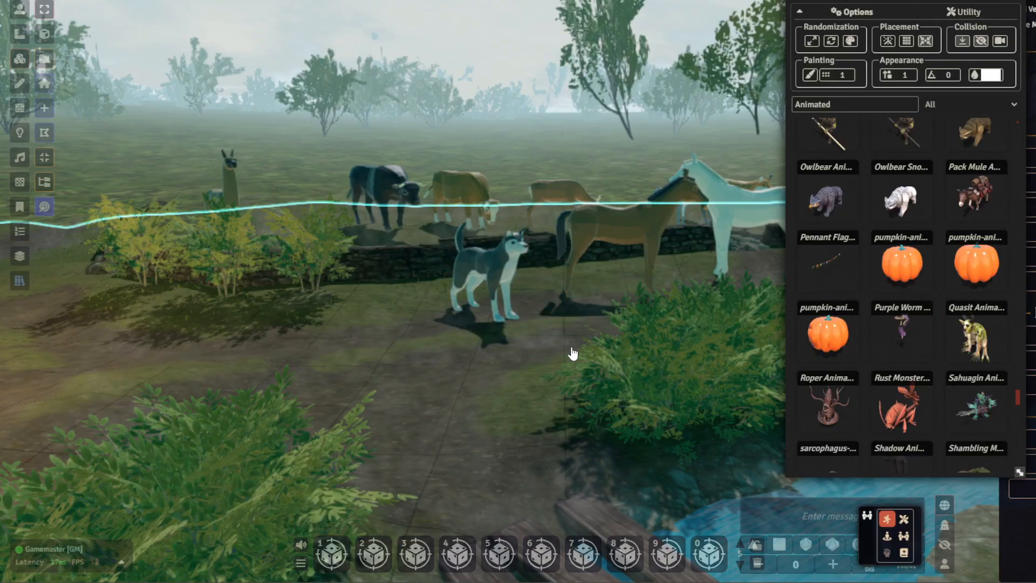
scroll(574, 359, up, 6)
- Rotate the pack mule beside the husky to stand along the path, facing the same way as the brown horse
right_drag(598, 381, 625, 384)
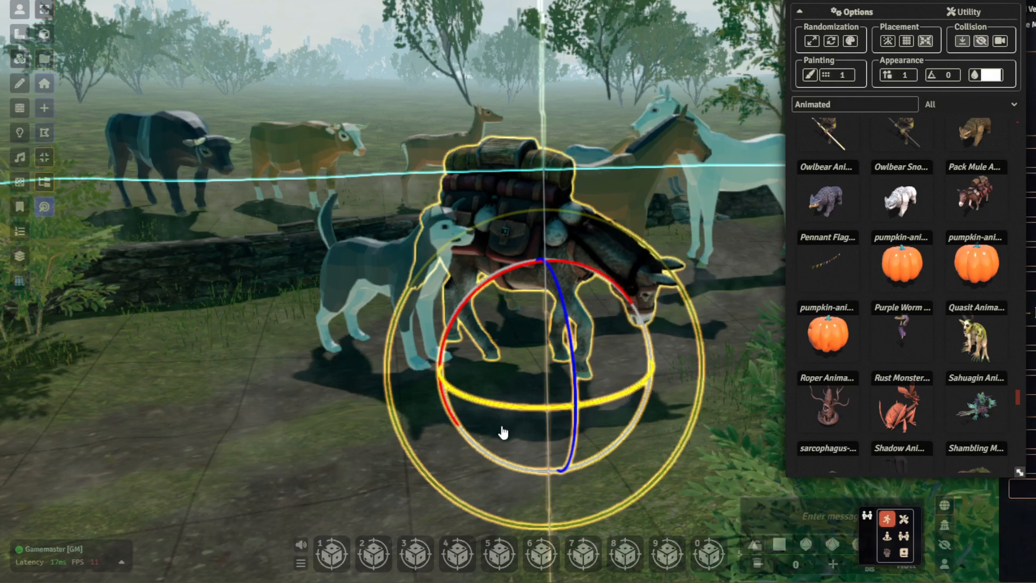
middle_drag(625, 143, 620, 173)
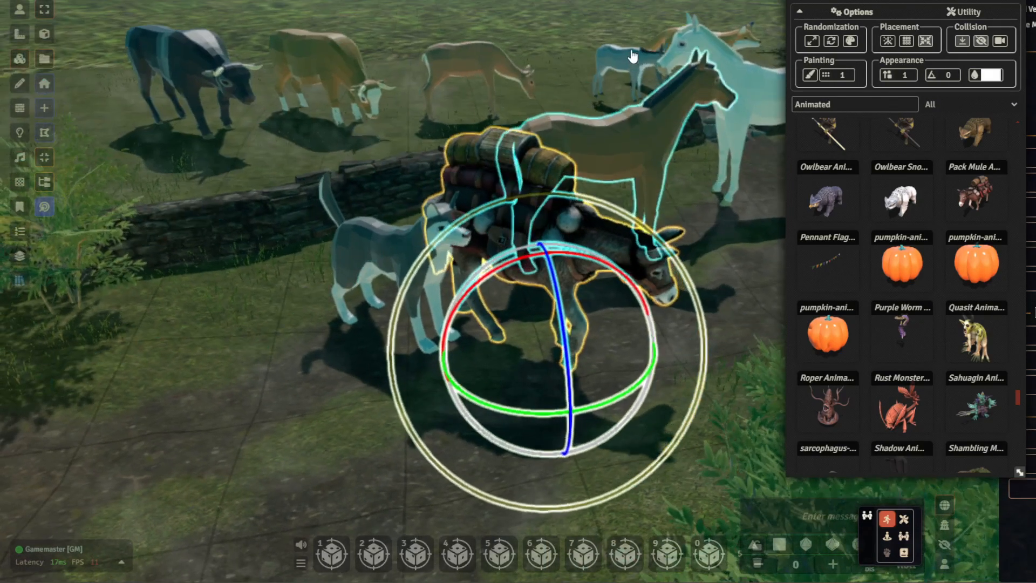
middle_drag(632, 56, 636, 74)
drag(554, 241, 516, 271)
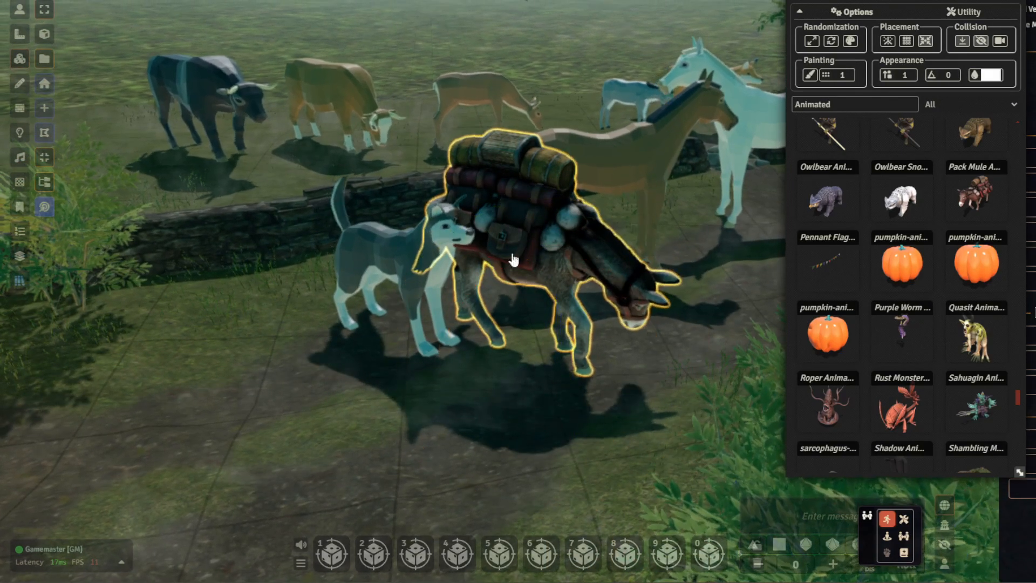
middle_drag(551, 239, 573, 271)
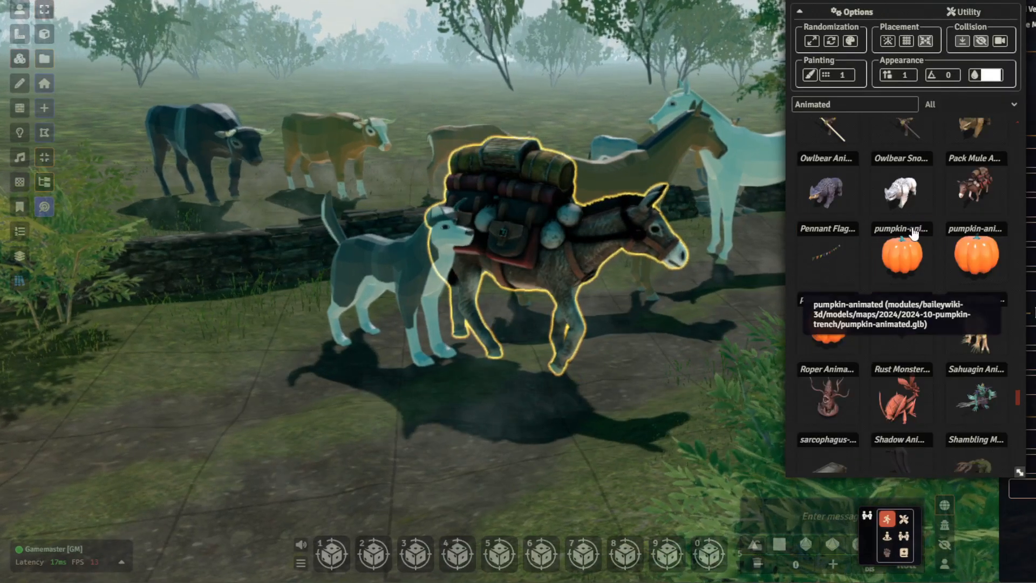
- Find the Sheep Animated model in the asset list and place it on the path near the husky
scroll(913, 237, down, 2)
scroll(894, 251, down, 1)
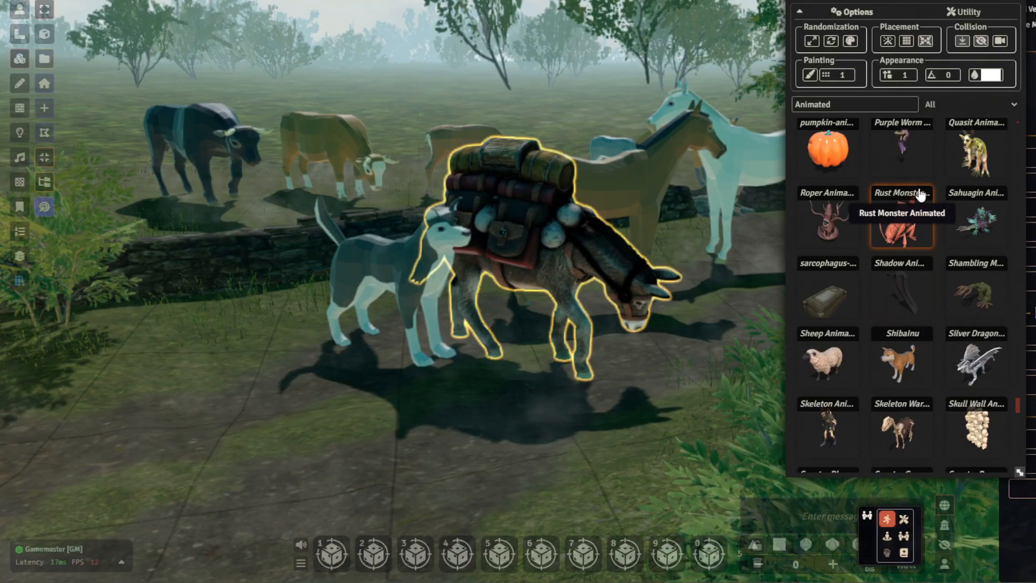
scroll(935, 186, down, 1)
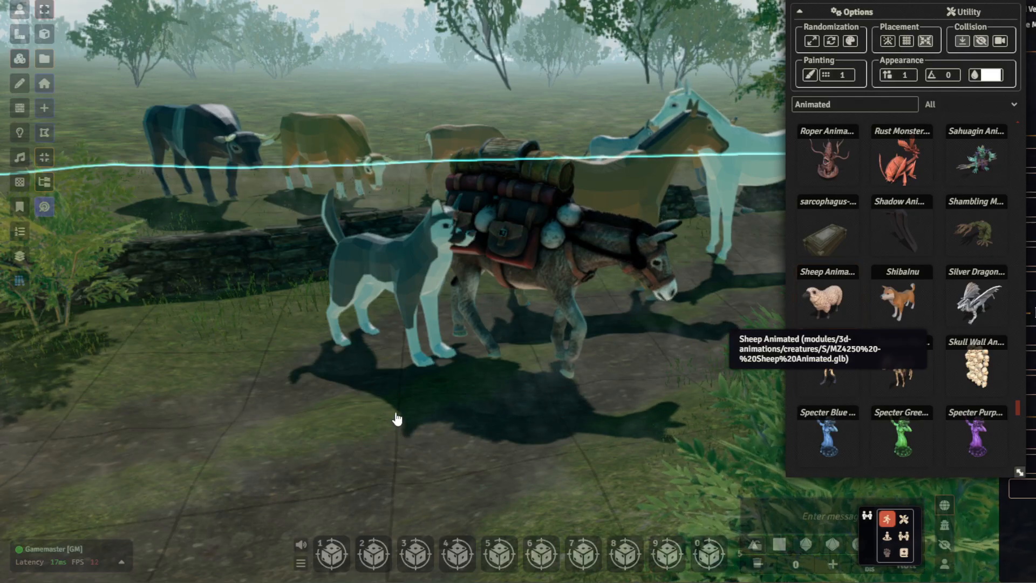
right_drag(547, 382, 670, 293)
- Scale the sheep down uniformly to smaller than the husky, leaving it standing on the path behind the dog
scroll(486, 303, down, 5)
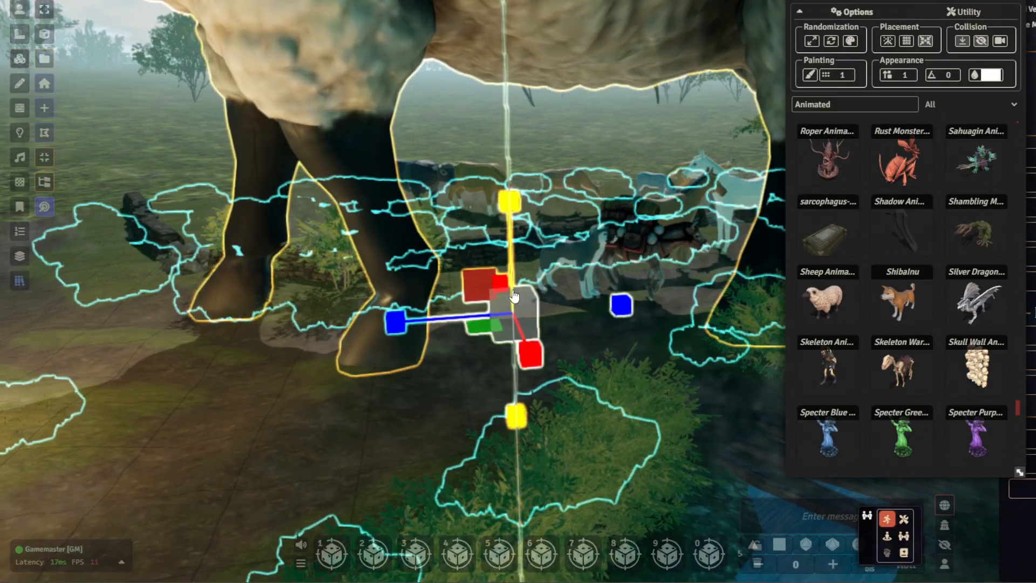
scroll(528, 313, down, 5)
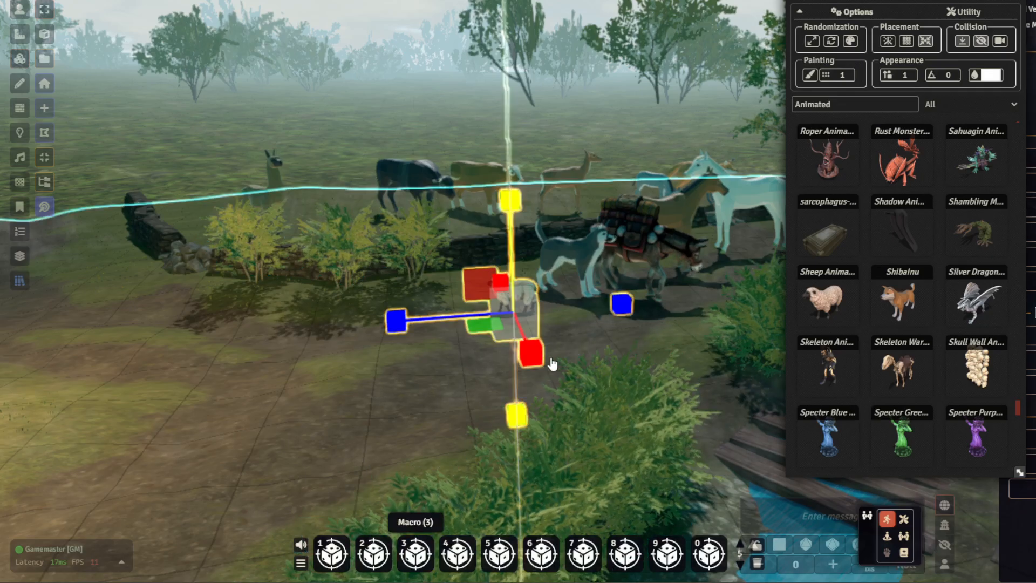
scroll(528, 342, up, 5)
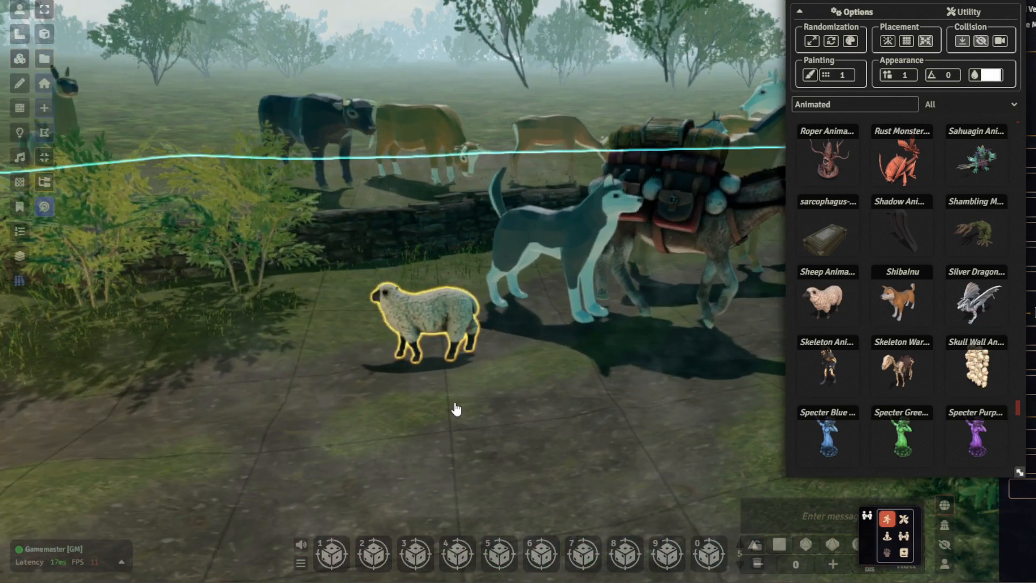
right_drag(456, 408, 615, 318)
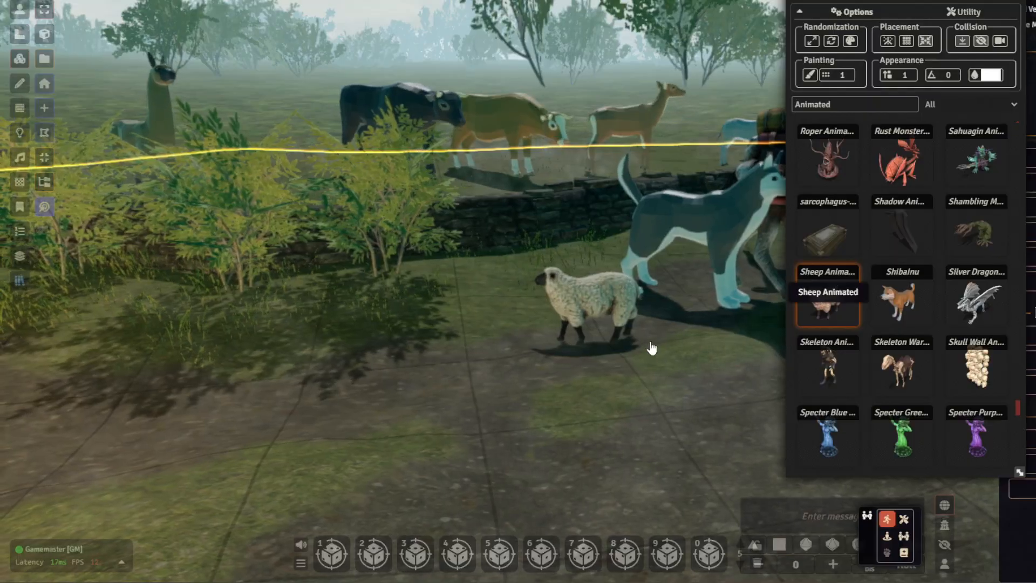
scroll(583, 382, up, 5)
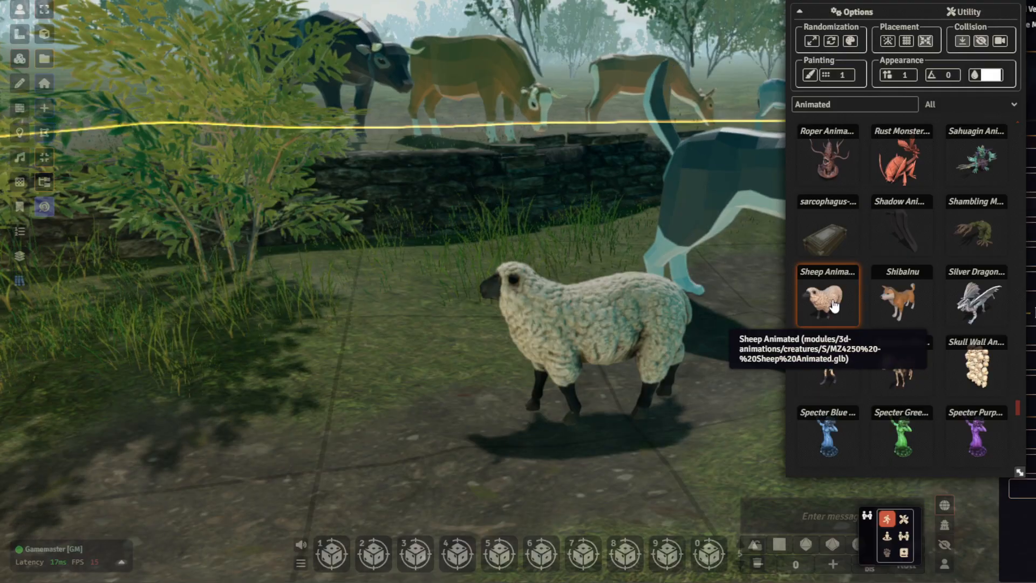
- Delete the sheep from the path and undo the deletion, repeating the removal and restore once
click(586, 333)
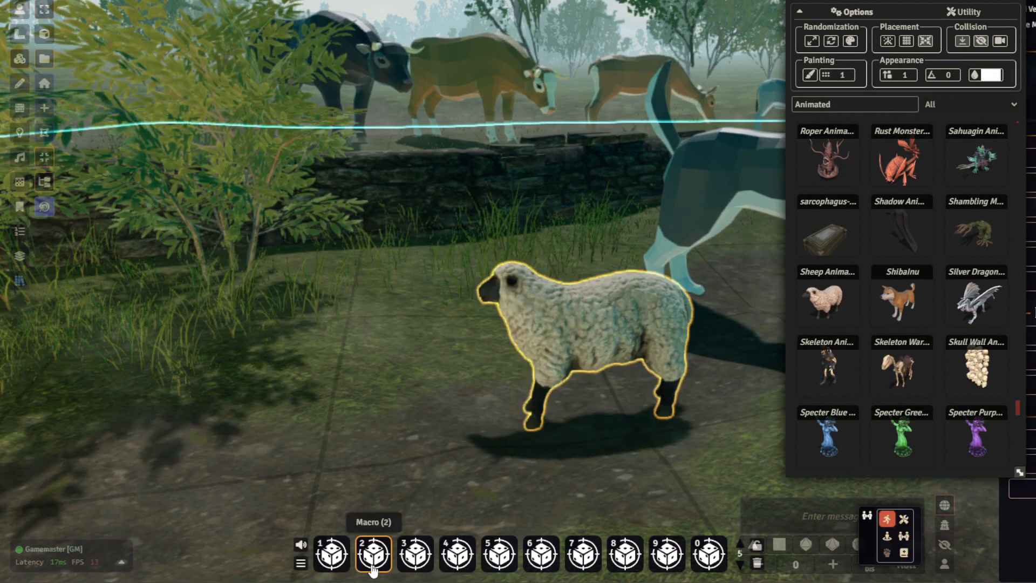
key(Delete)
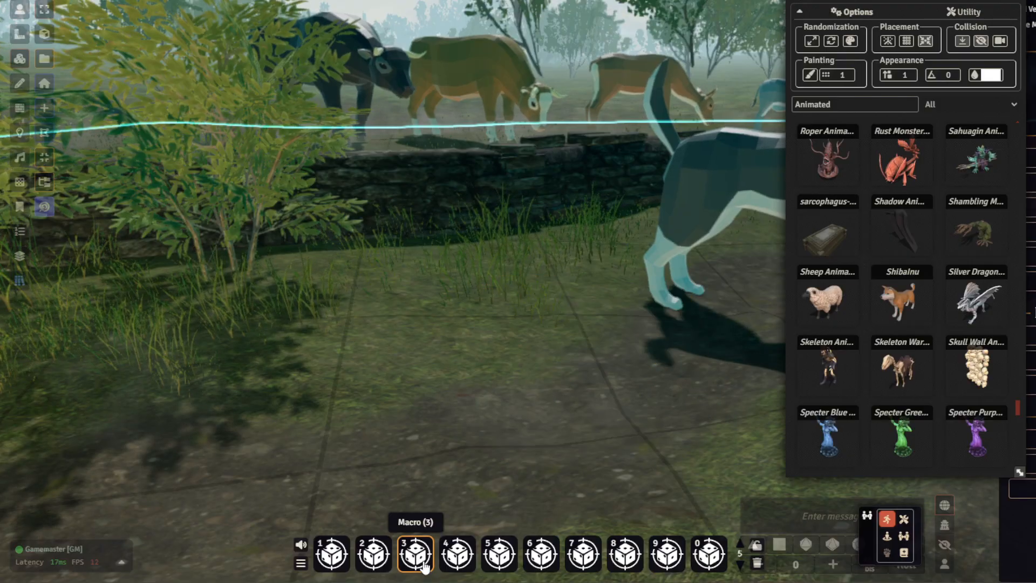
key(ctrl+z)
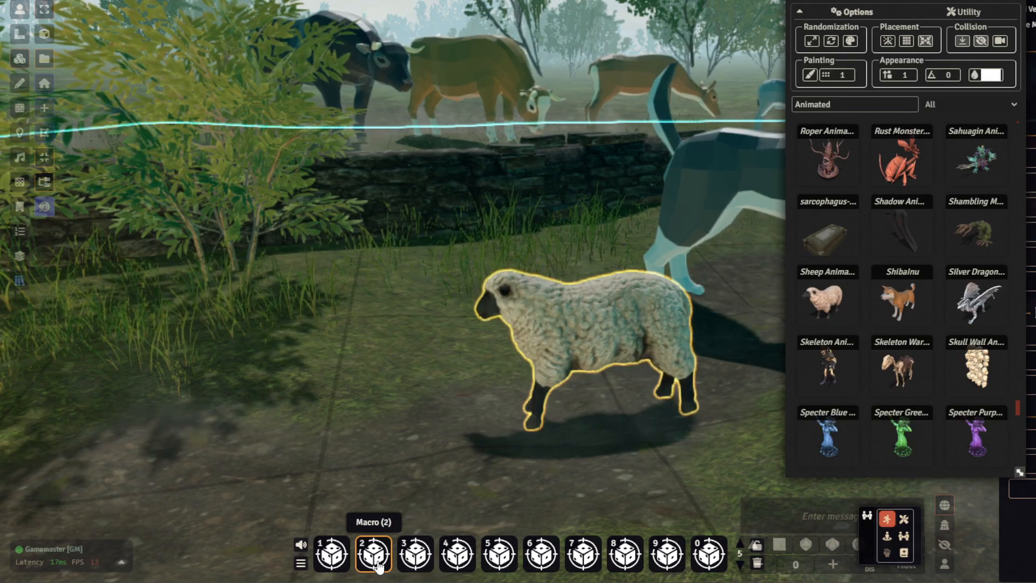
key(Delete)
key(ctrl+z)
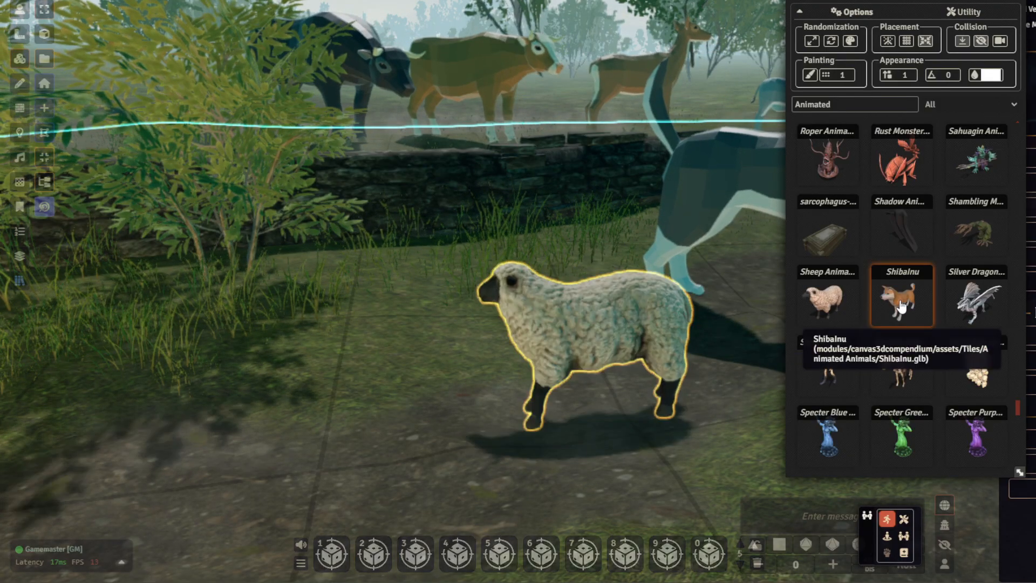
- Place the ShibaInu model on the path beside the sheep and scale it down uniformly to smaller than the sheep
drag(904, 301, 357, 432)
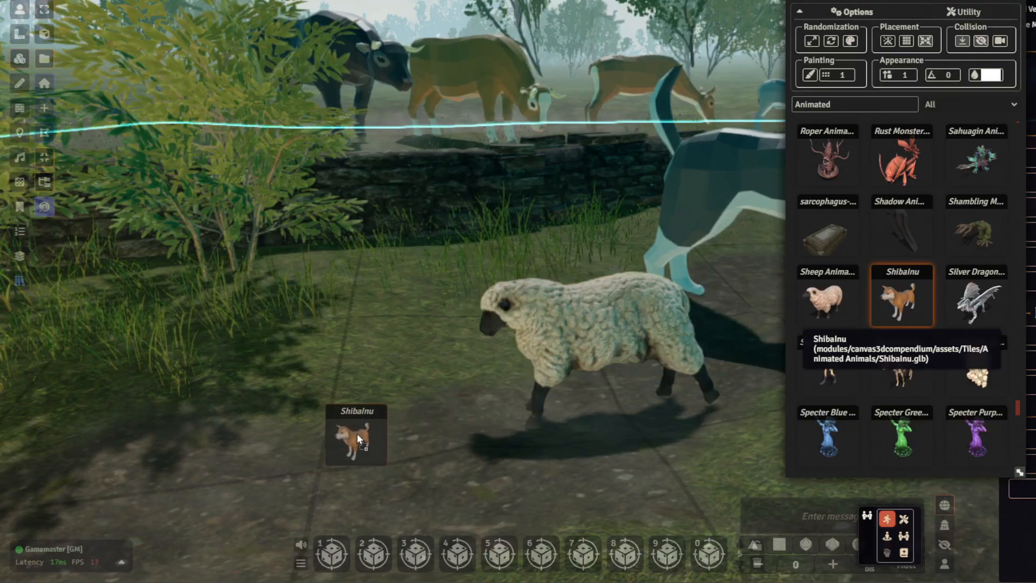
scroll(425, 335, down, 6)
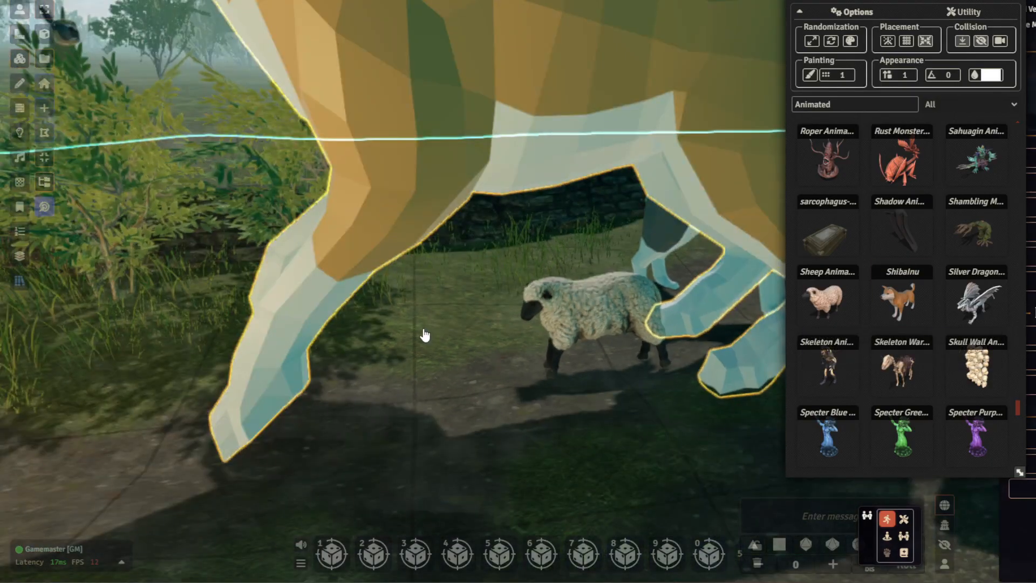
scroll(432, 366, down, 2)
key(s)
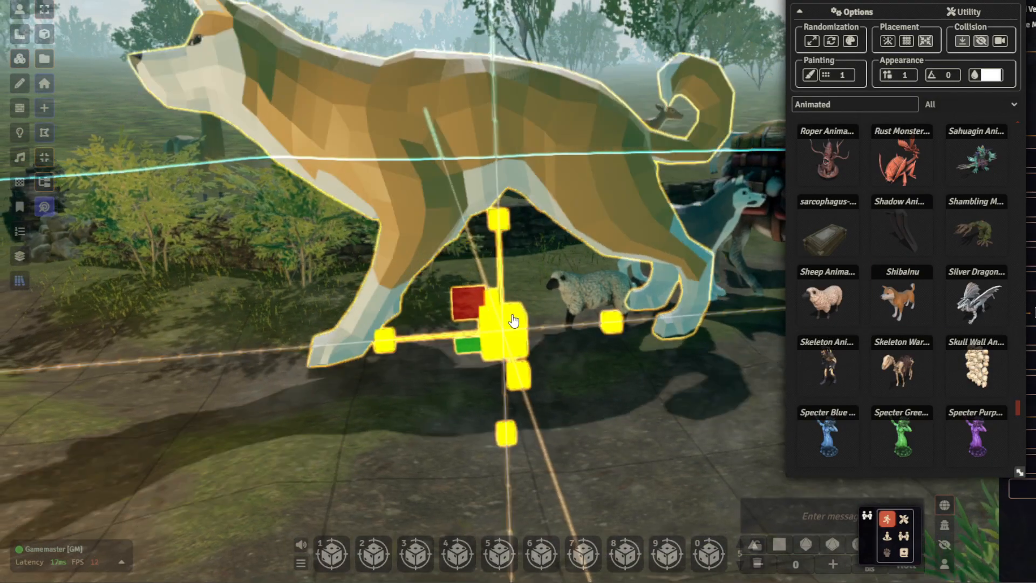
drag(513, 321, 512, 327)
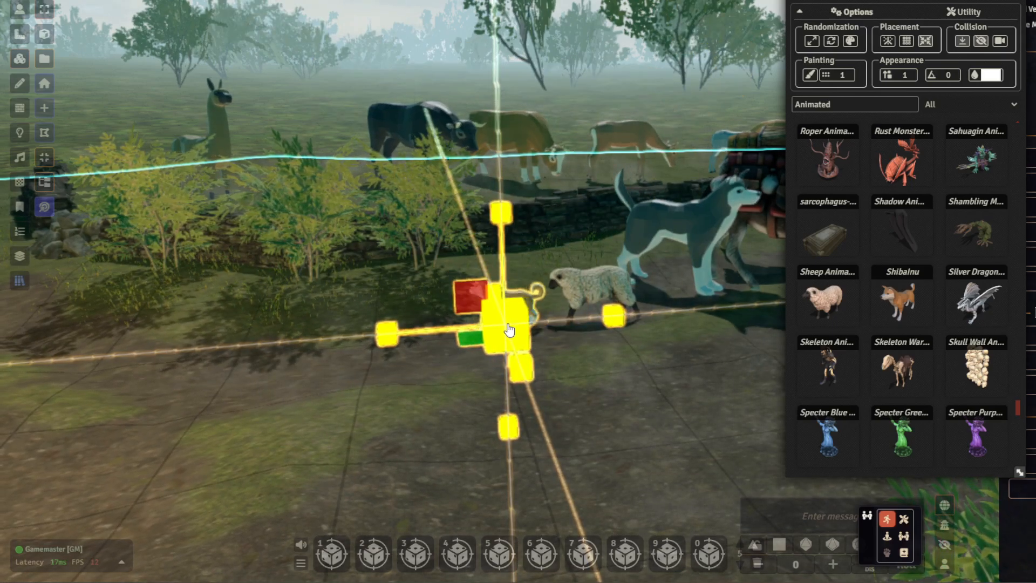
- Rotate the Shiba Inu about its vertical axis so it faces the sheep
key(r)
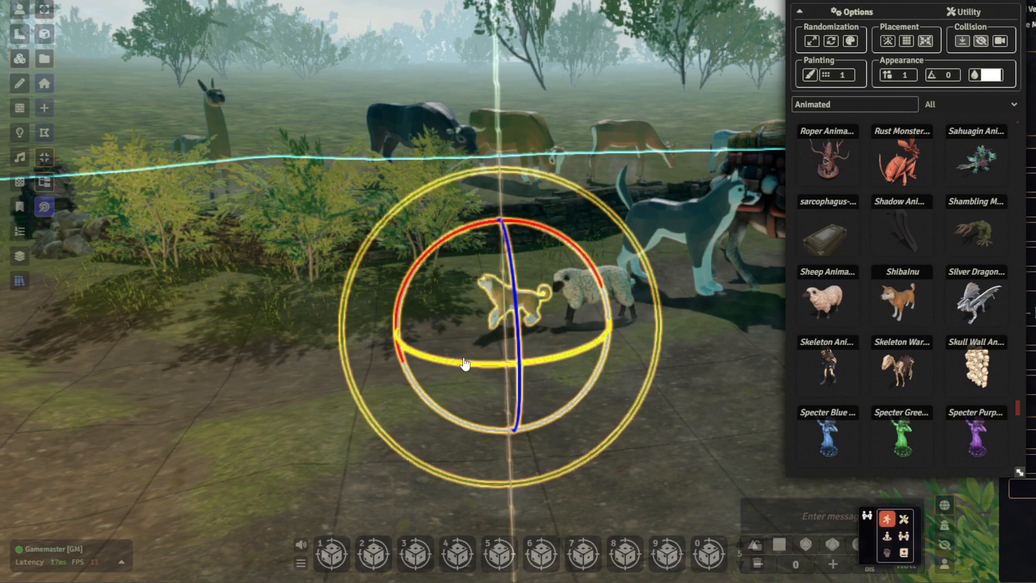
click(562, 354)
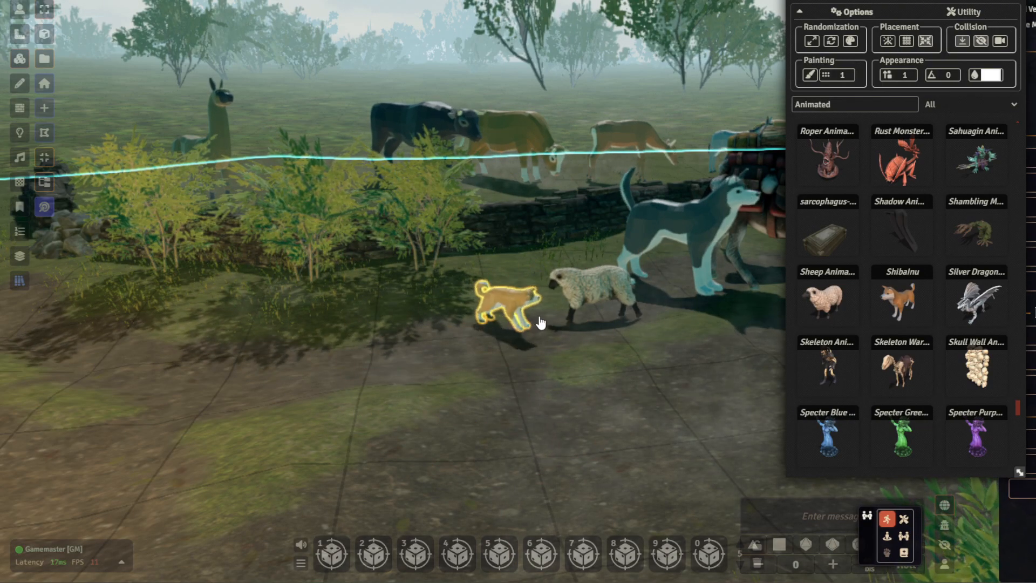
scroll(540, 322, up, 5)
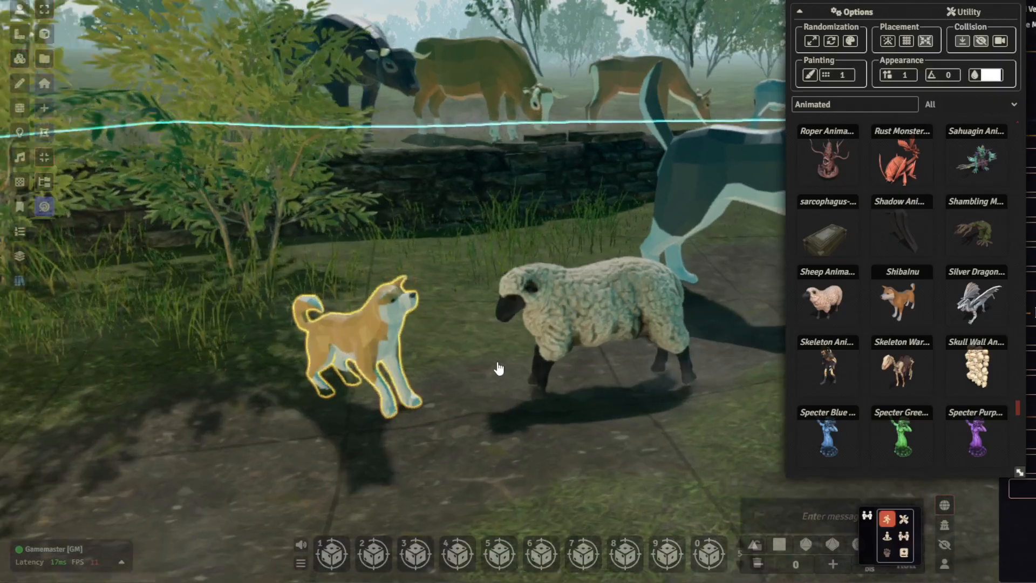
scroll(452, 389, up, 3)
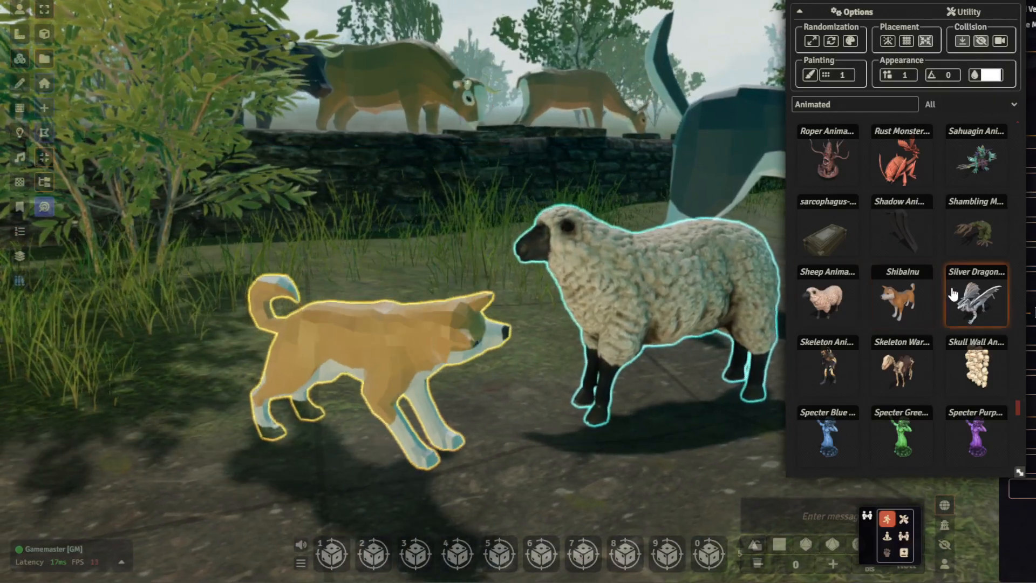
- Find the Stag model in the animated asset list and place it on the path near the Shiba Inu
scroll(906, 299, down, 2)
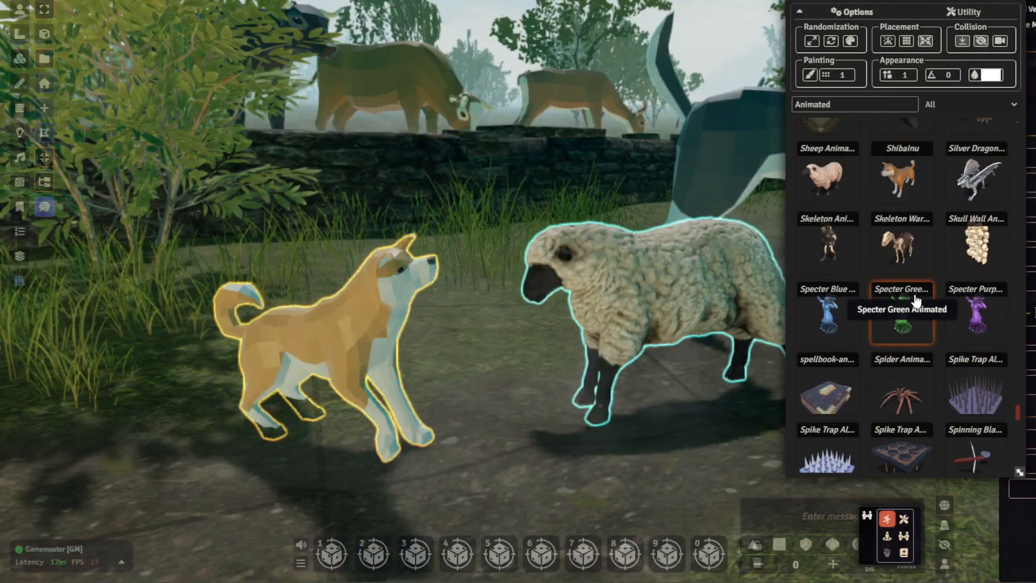
scroll(904, 294, down, 2)
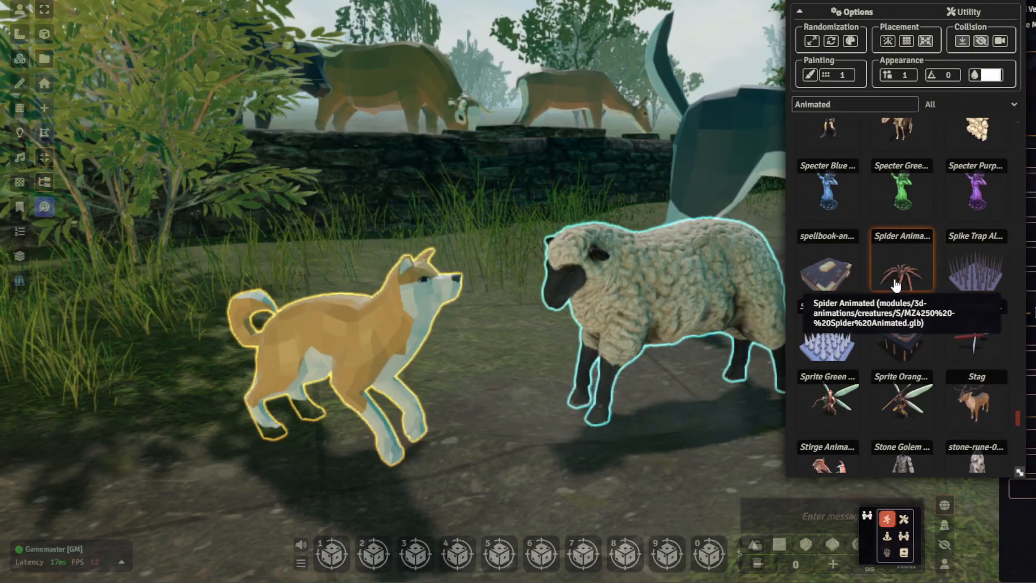
scroll(898, 280, down, 1)
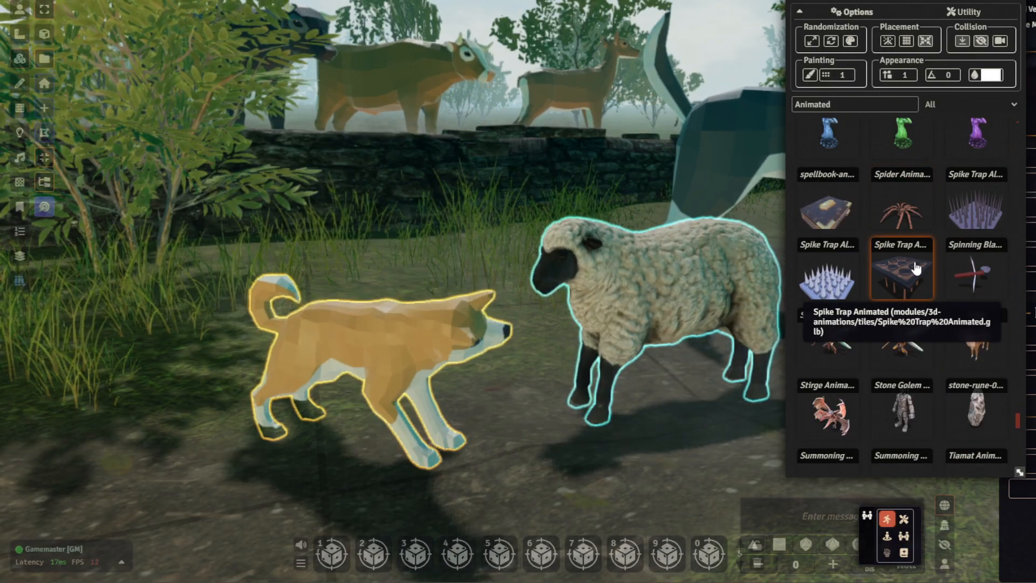
scroll(916, 268, down, 2)
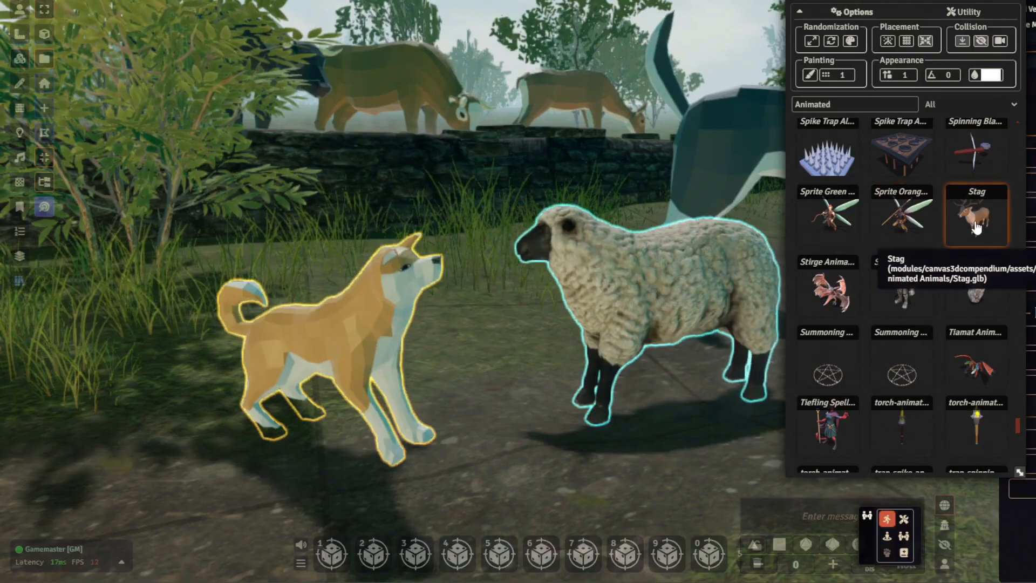
scroll(540, 294, down, 5)
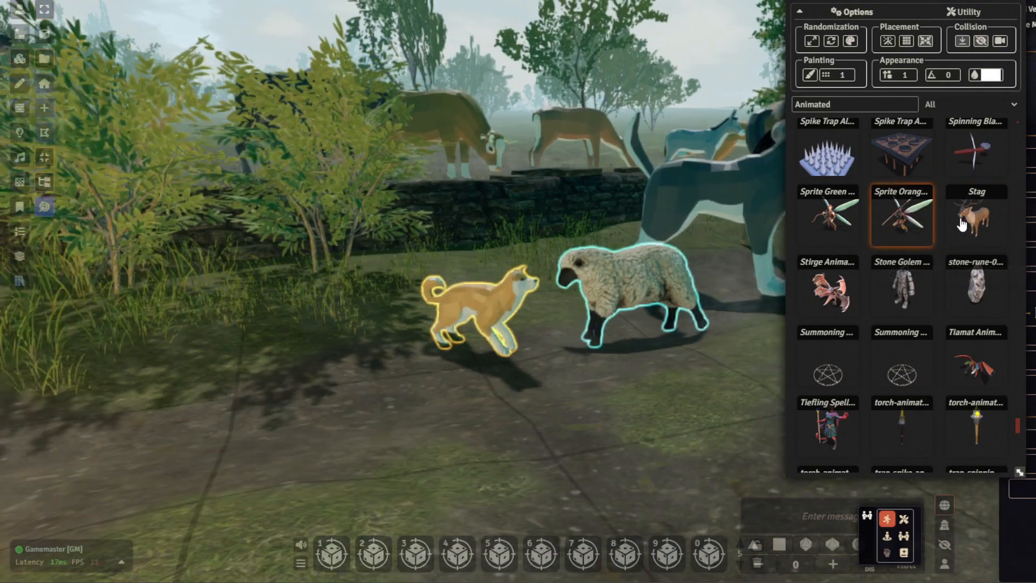
drag(971, 222, 297, 388)
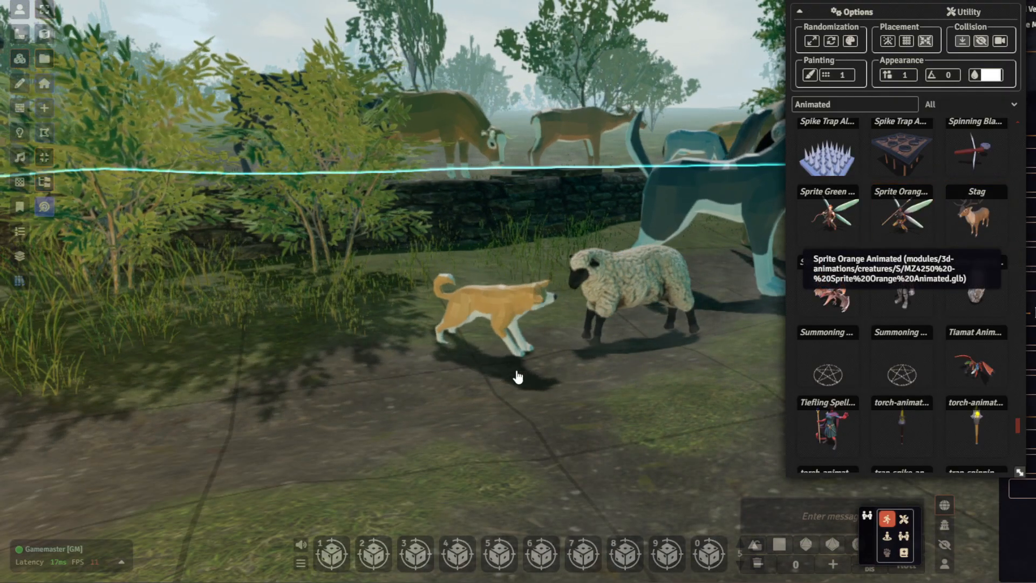
- Scale the oversized stag down to match the other animals, leaving it standing beside the bushes behind the Shiba Inu
scroll(439, 383, down, 5)
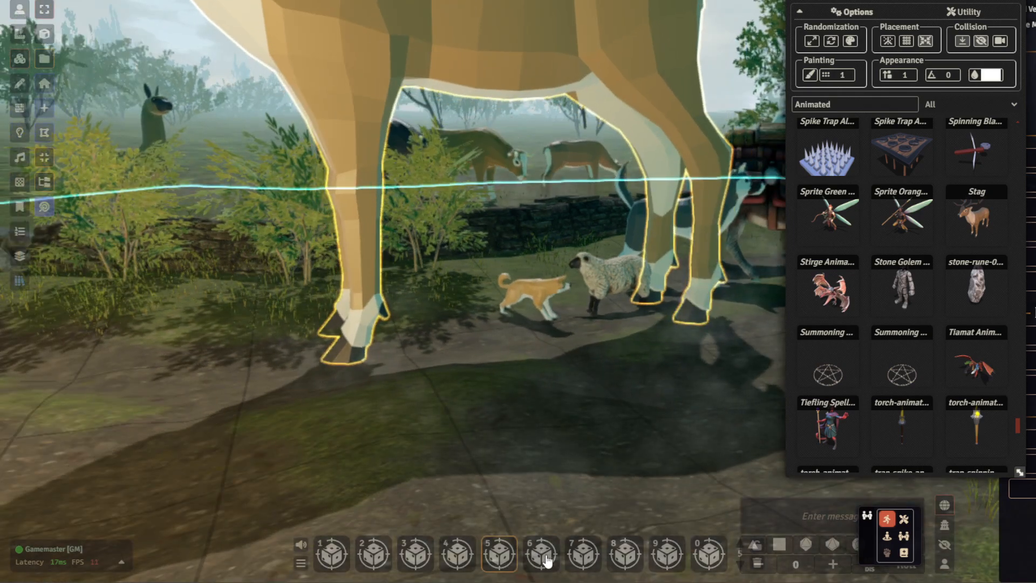
key(g)
key(g)
drag(461, 354, 439, 328)
middle_drag(589, 327, 585, 354)
key(g)
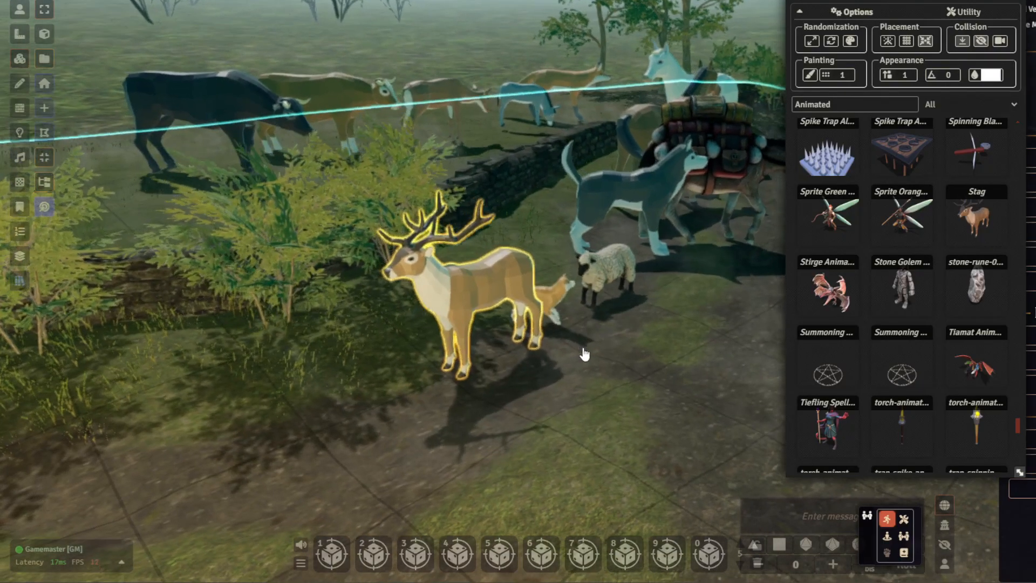
scroll(585, 354, up, 5)
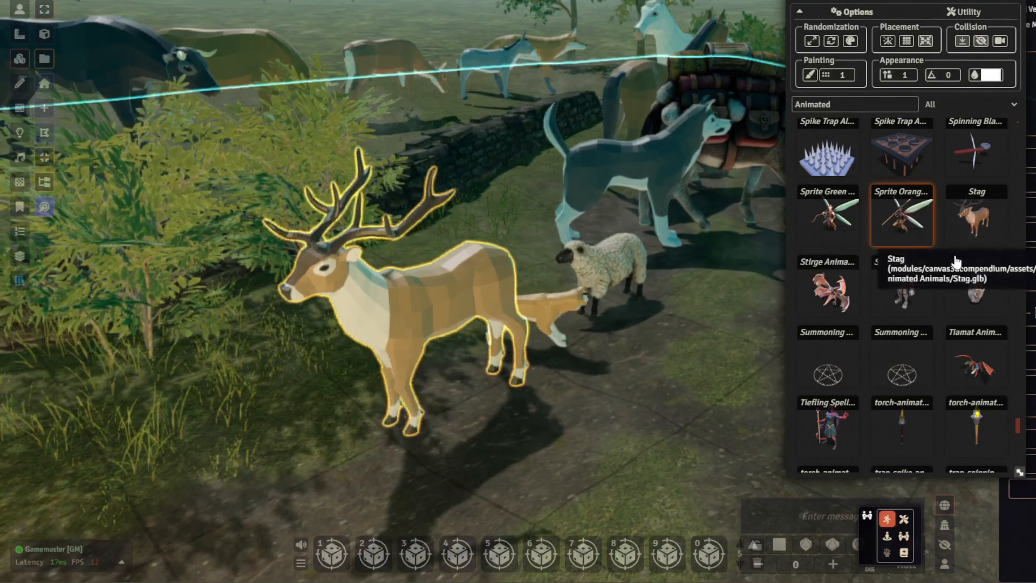
- Find the Wolf model near the end of the animated asset list and place it on the path by the stag
scroll(916, 296, down, 2)
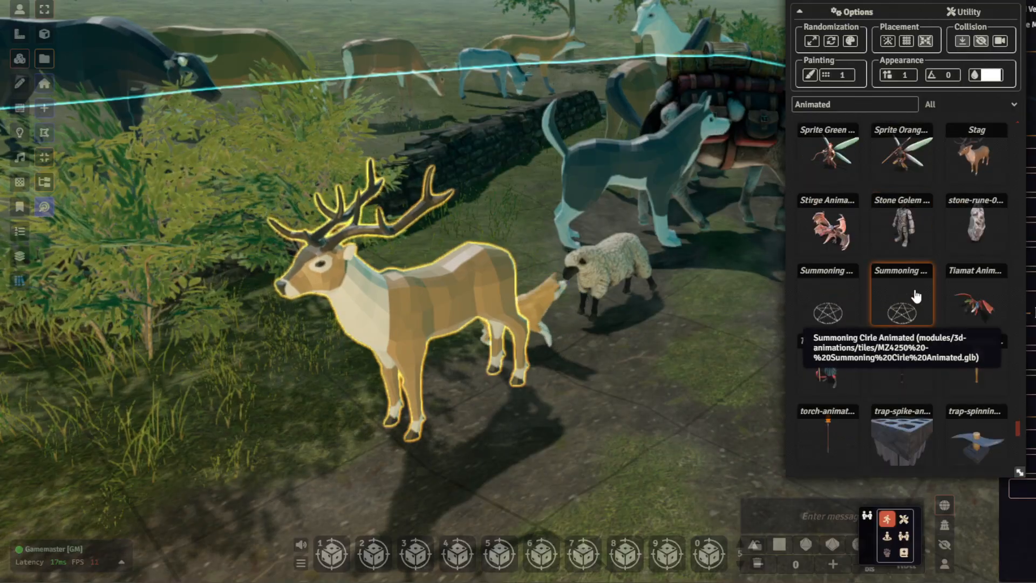
scroll(910, 309, down, 1)
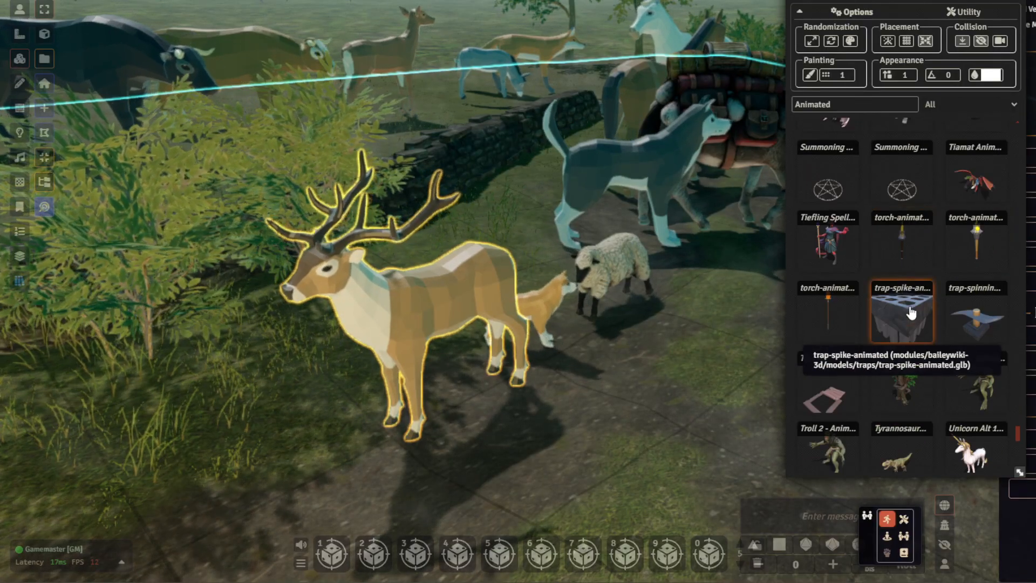
scroll(920, 331, down, 1)
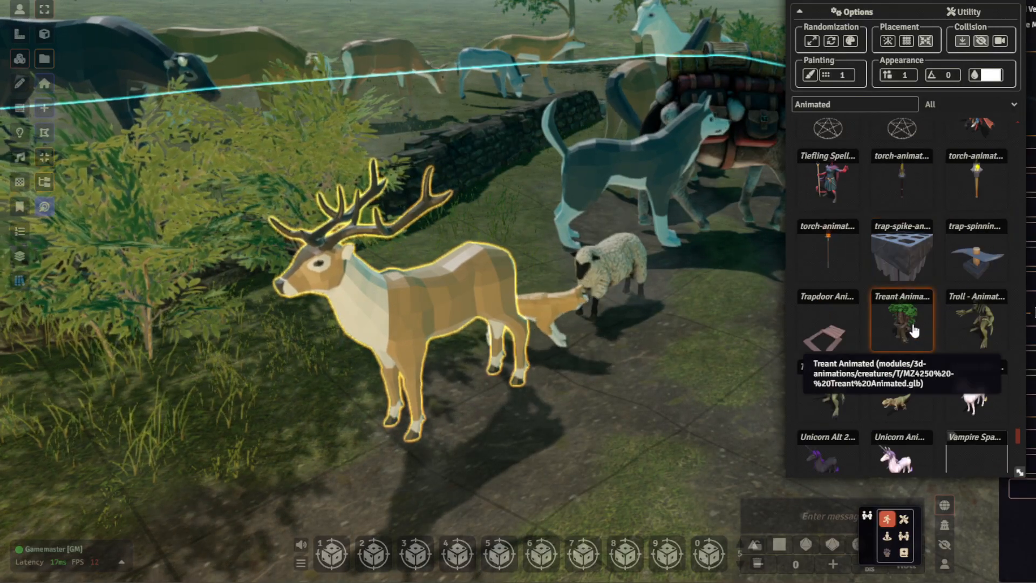
scroll(906, 329, down, 1)
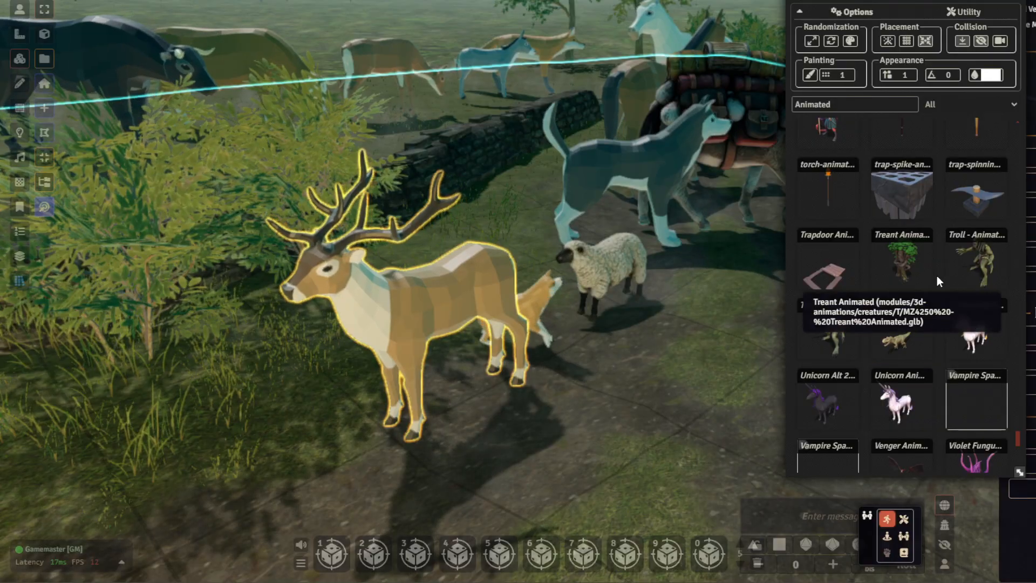
scroll(933, 278, down, 1)
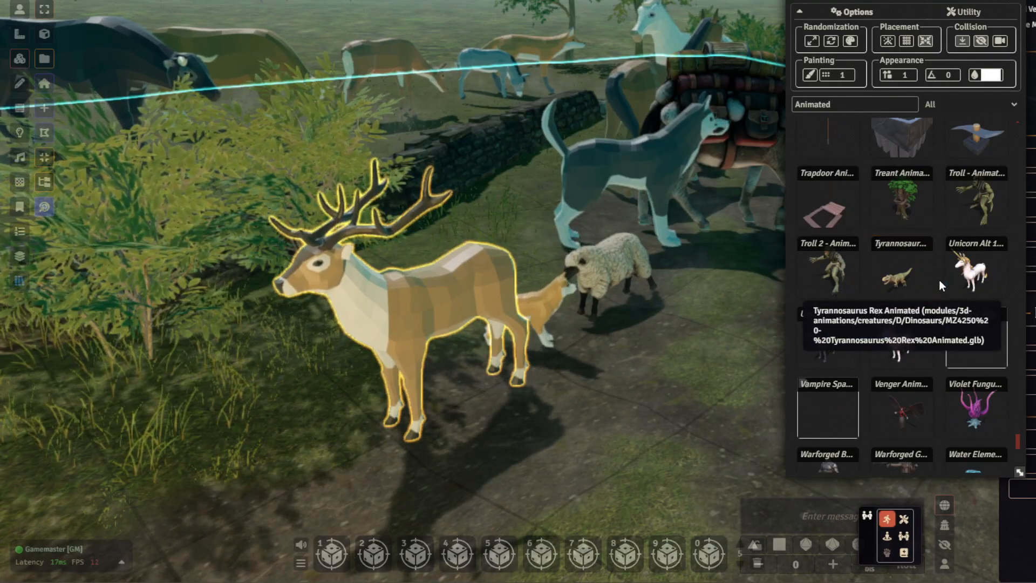
scroll(912, 318, down, 1)
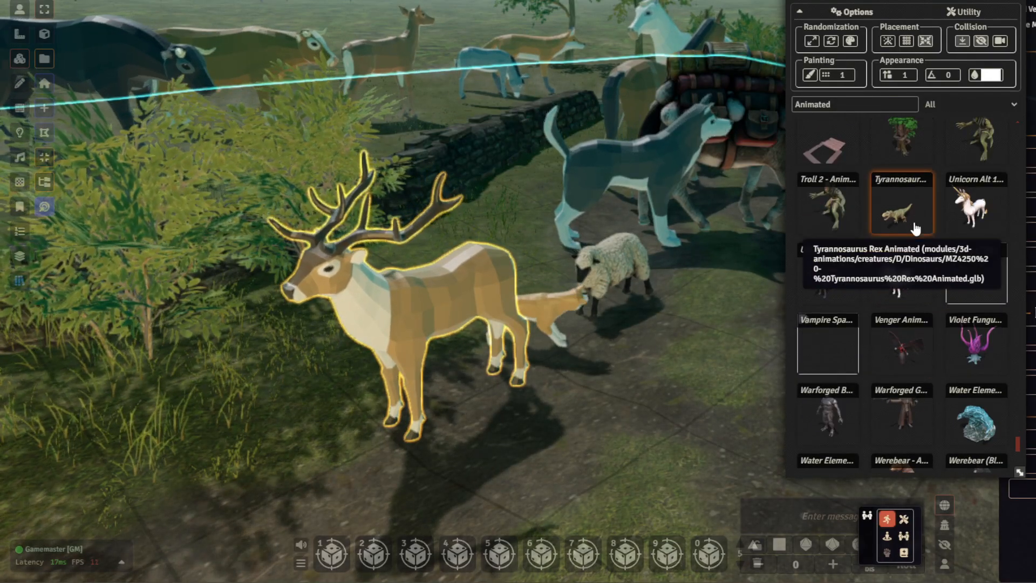
scroll(849, 286, down, 2)
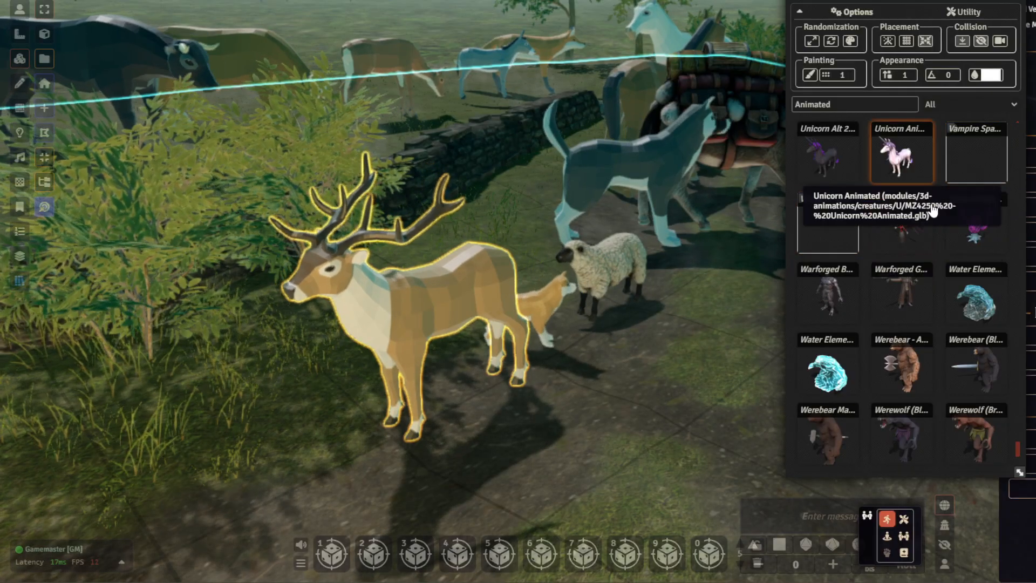
scroll(927, 210, down, 2)
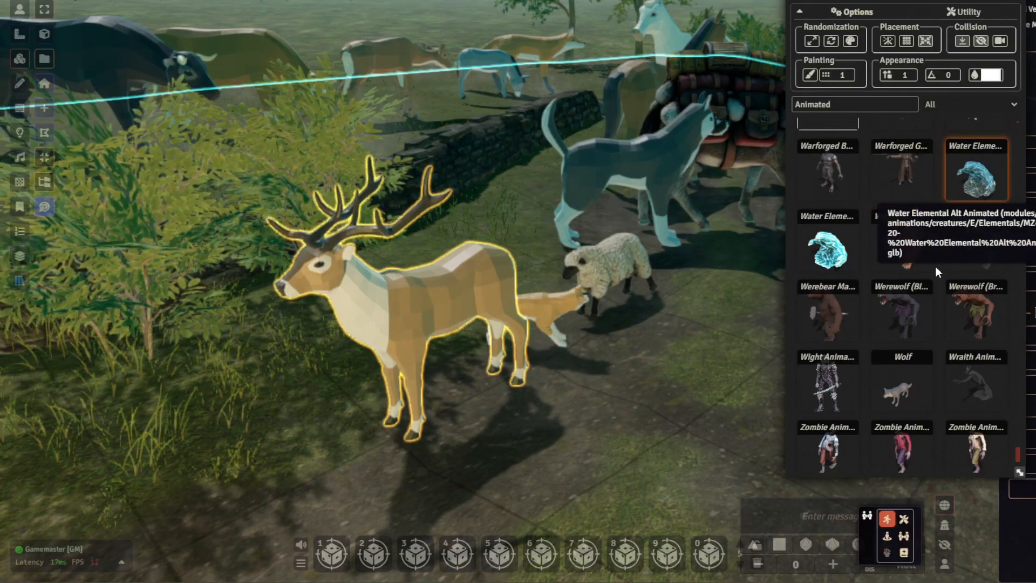
scroll(916, 342, down, 1)
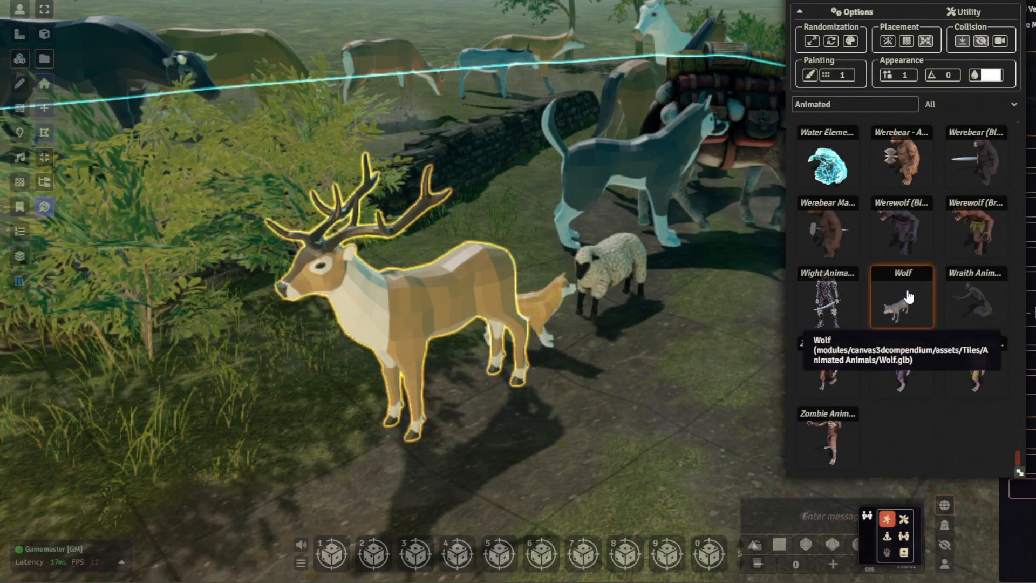
drag(355, 452, 276, 471)
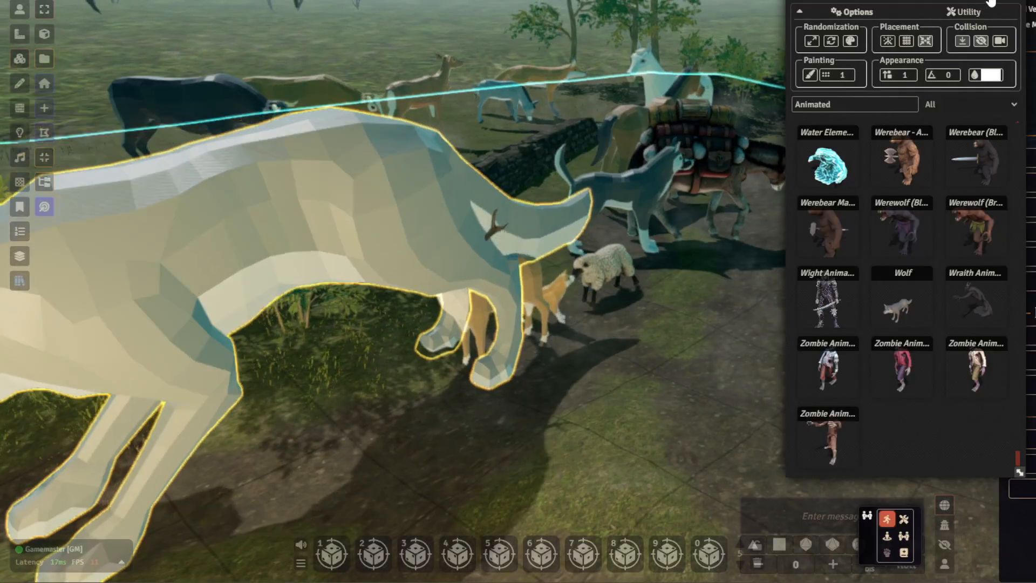
- Close the asset browser and scale the oversized wolf down to slightly smaller than the stag
click(992, 2)
drag(693, 361, 655, 344)
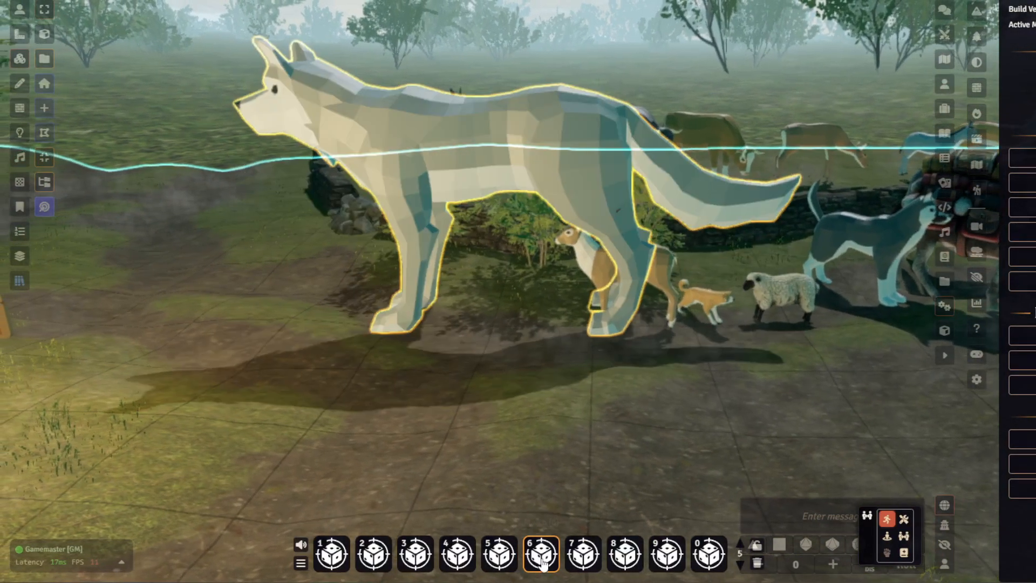
key(s)
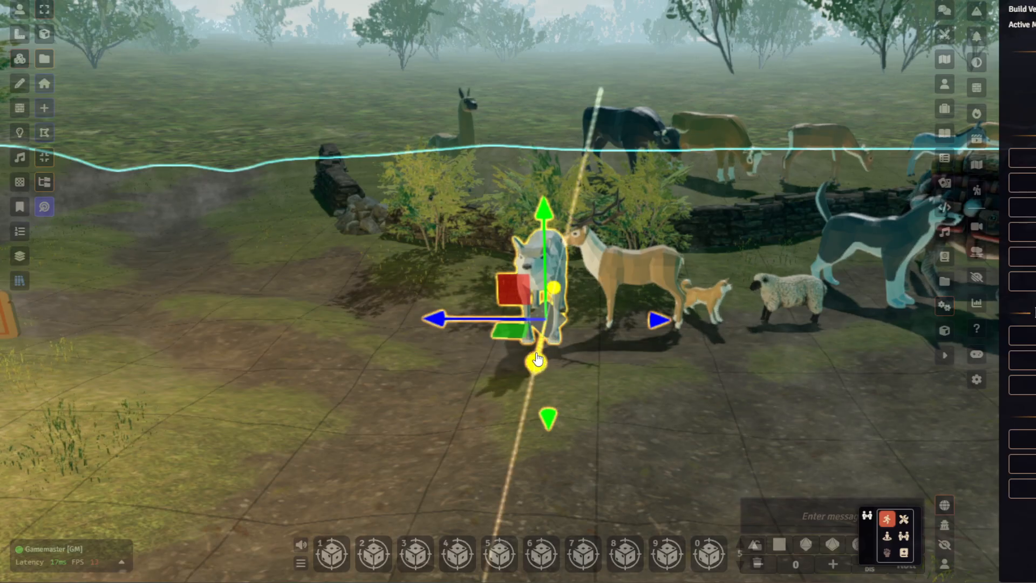
- Adjust the wolf's scale in the horizontal plane where it stands on the path ahead of the stag
middle_drag(597, 374, 346, 250)
key(s)
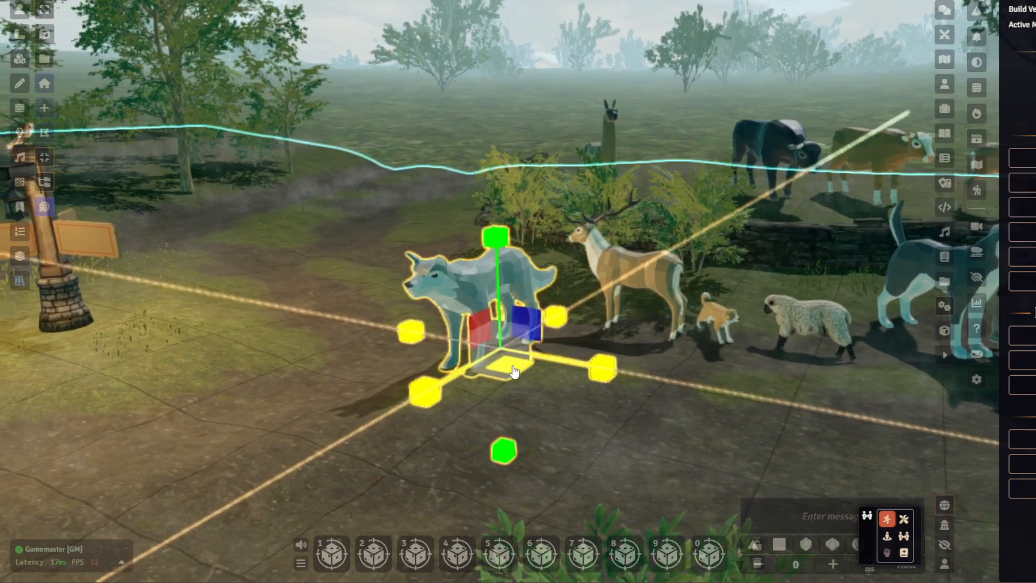
drag(499, 345, 518, 371)
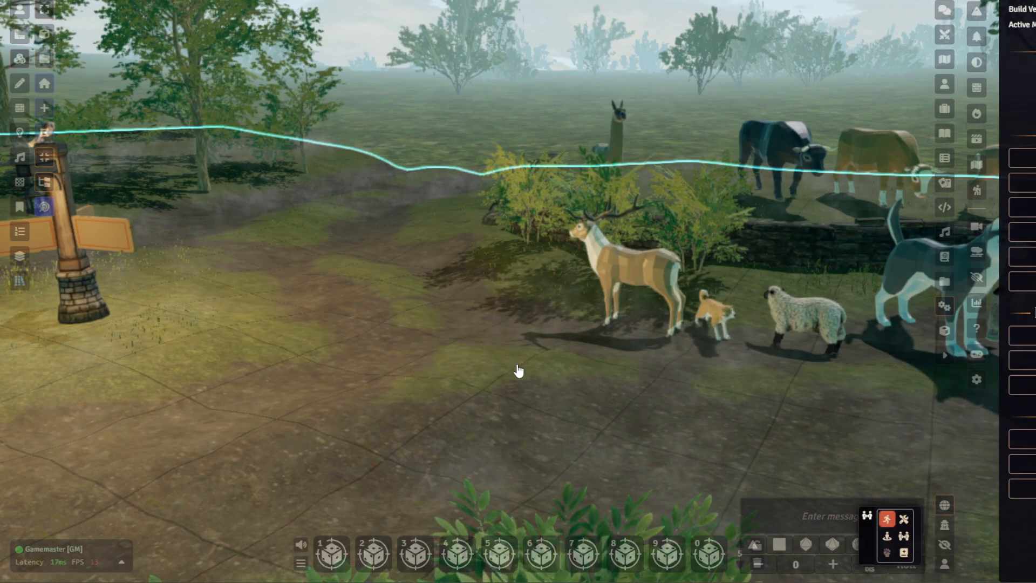
- Search the quick-insert list for wolf and place the Wolf creature from Monsters (SRD) on the path near the low-poly wolf
scroll(541, 380, up, 2)
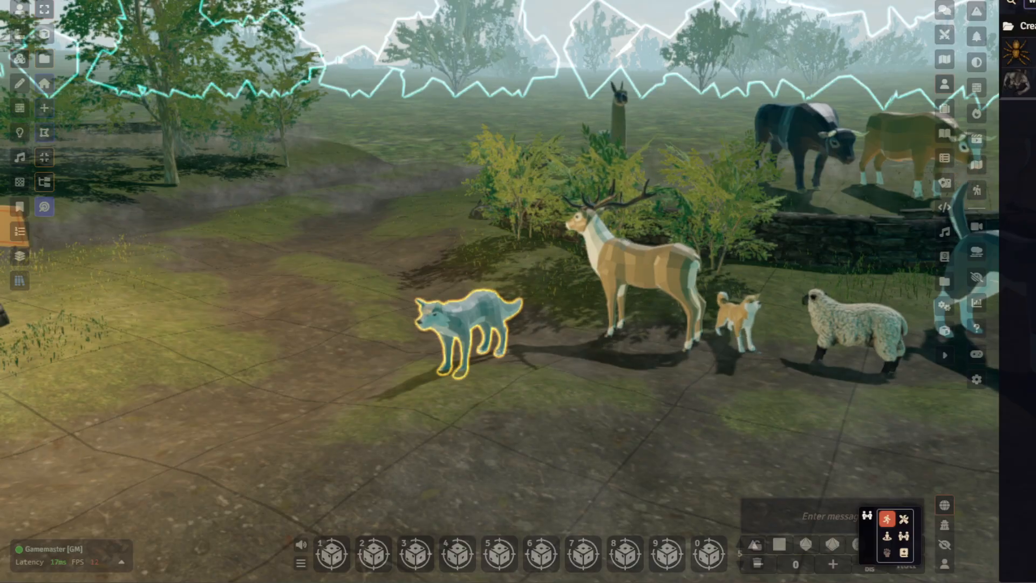
key(ctrl+space)
text(w)
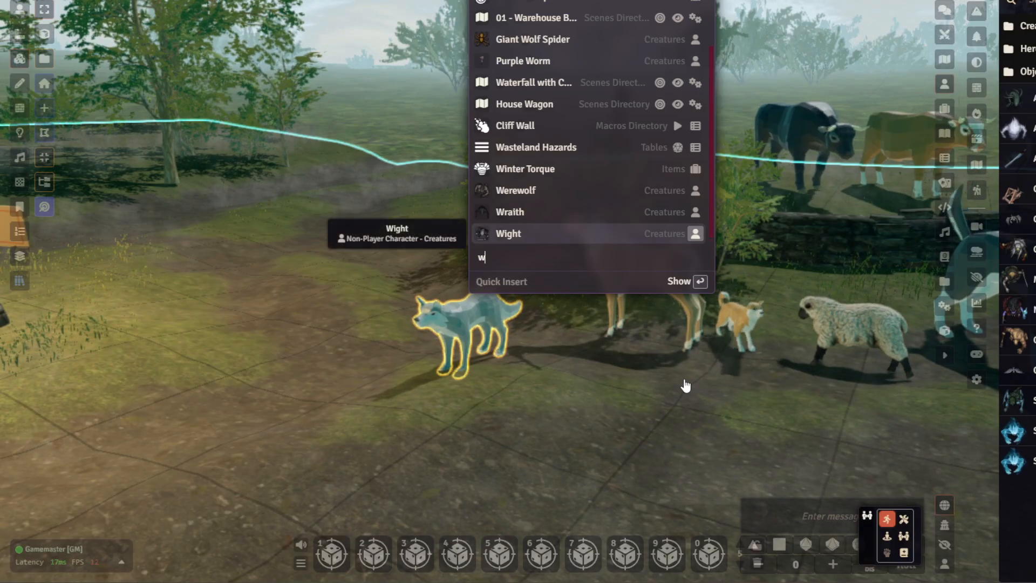
text(olf)
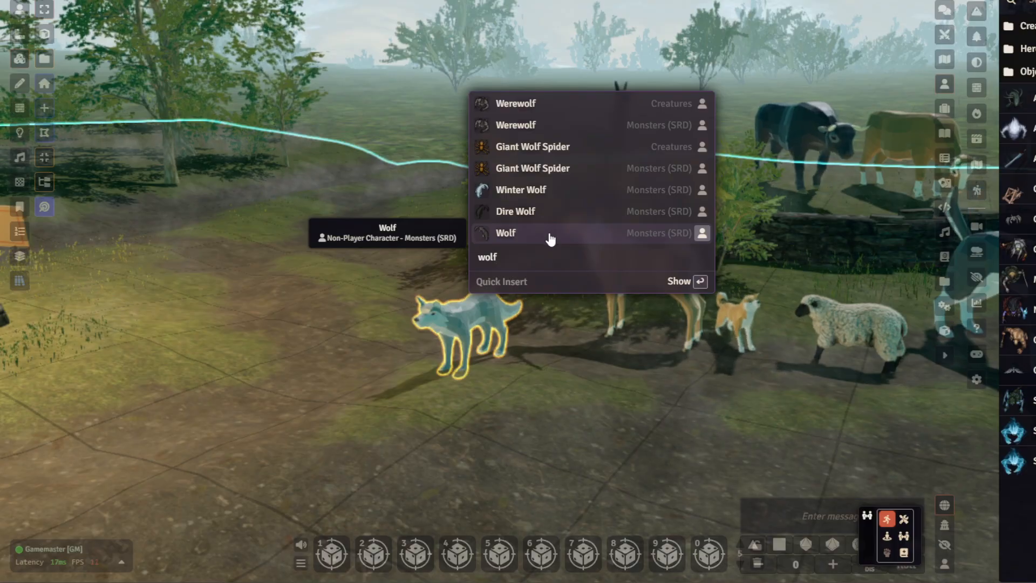
drag(363, 362, 255, 386)
right_drag(598, 389, 619, 422)
scroll(575, 399, up, 3)
scroll(619, 423, up, 3)
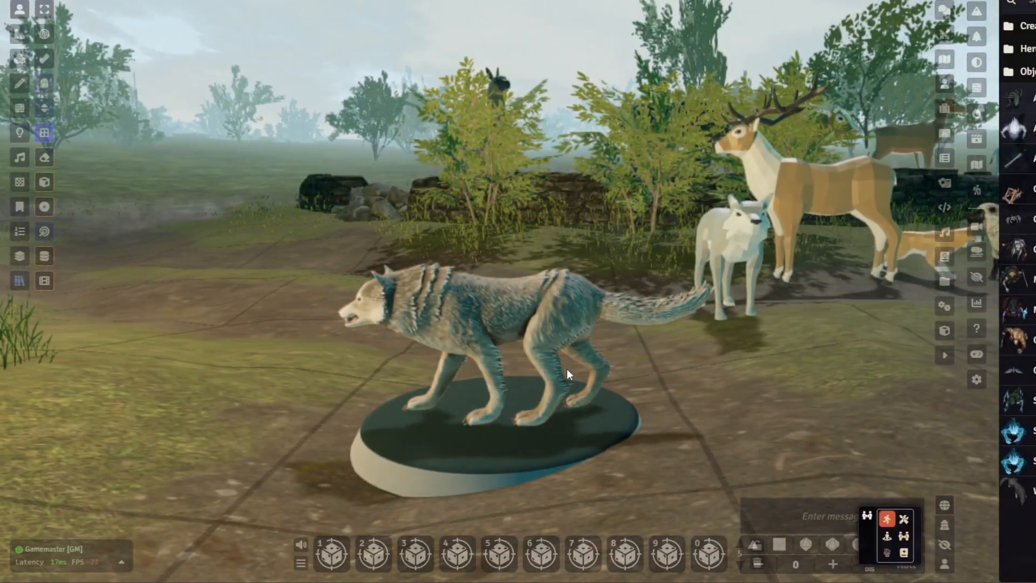
- Rotate the newly placed Wolf token to face the line of animals on the path
drag(652, 486, 449, 329)
shift+scroll(551, 403, up, 3)
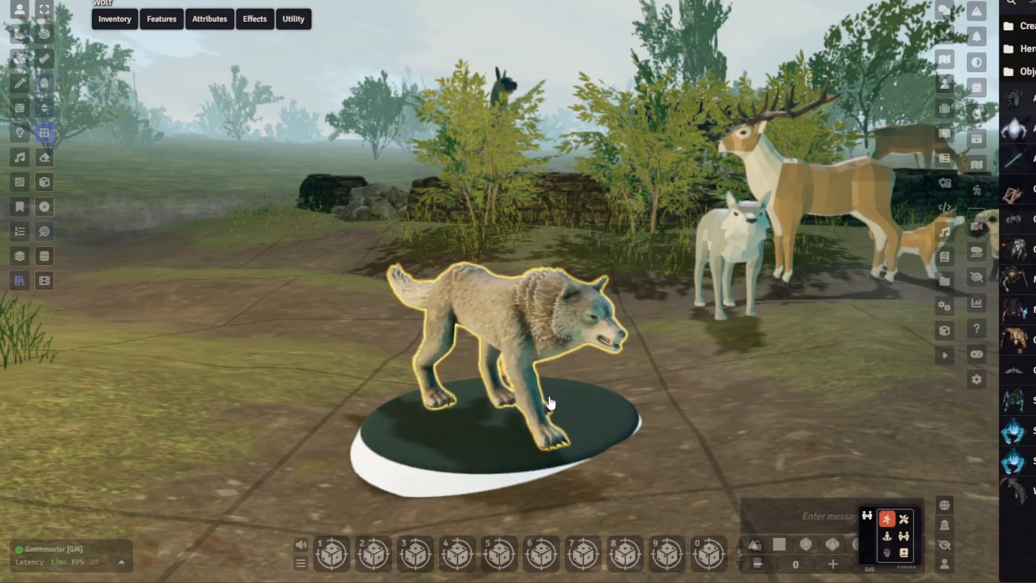
shift+scroll(550, 403, up, 1)
middle_drag(659, 375, 675, 384)
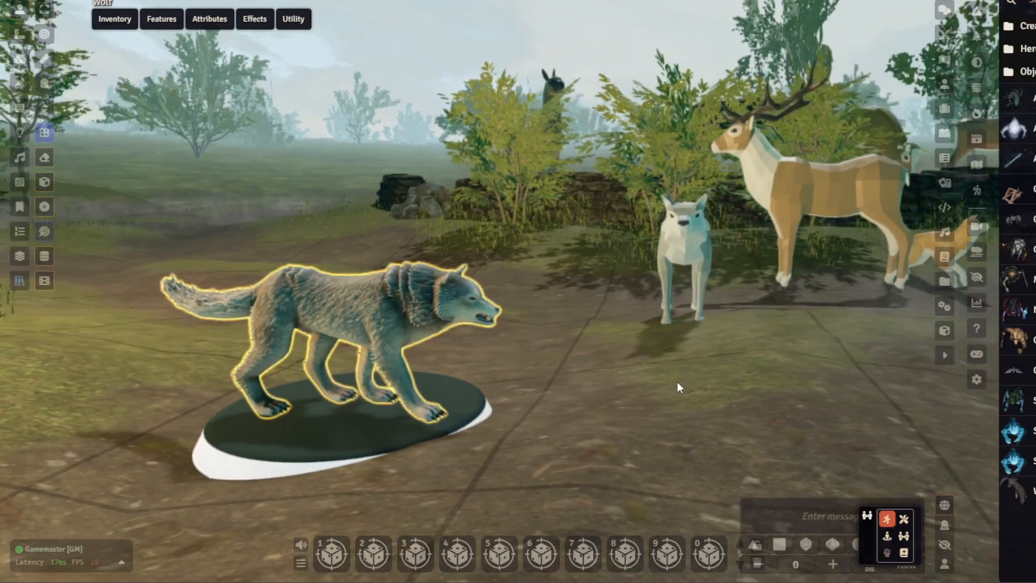
middle_drag(599, 351, 525, 378)
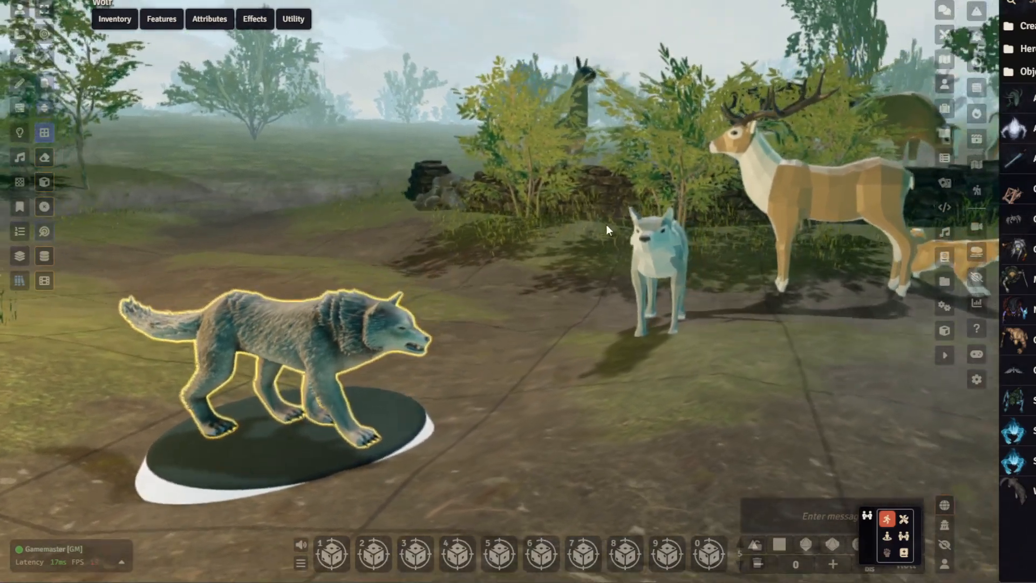
- Review the Wolf token's basic 3D settings and its character sheet, and close both without changes
mouse_move(319, 354)
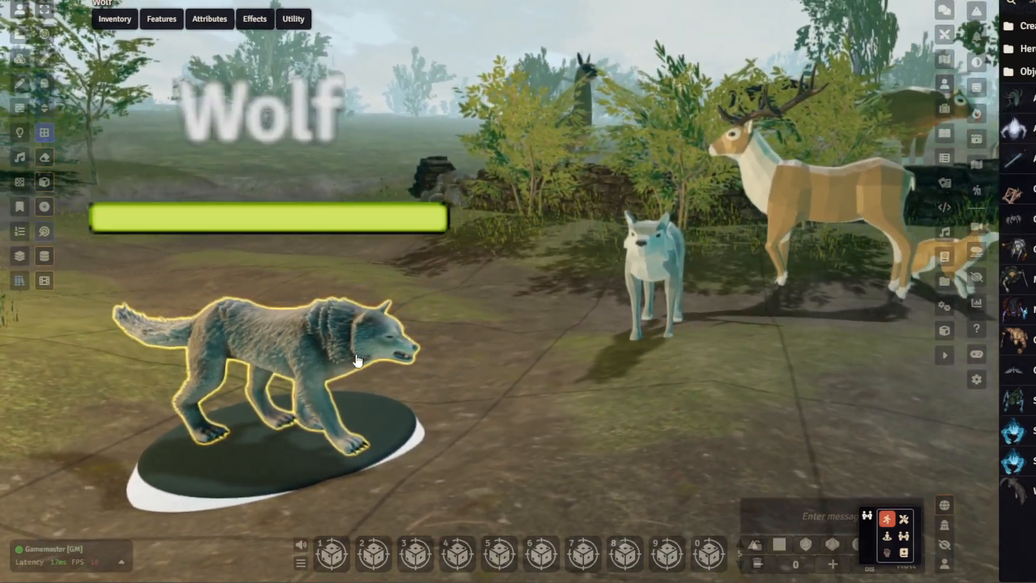
double_click(323, 354)
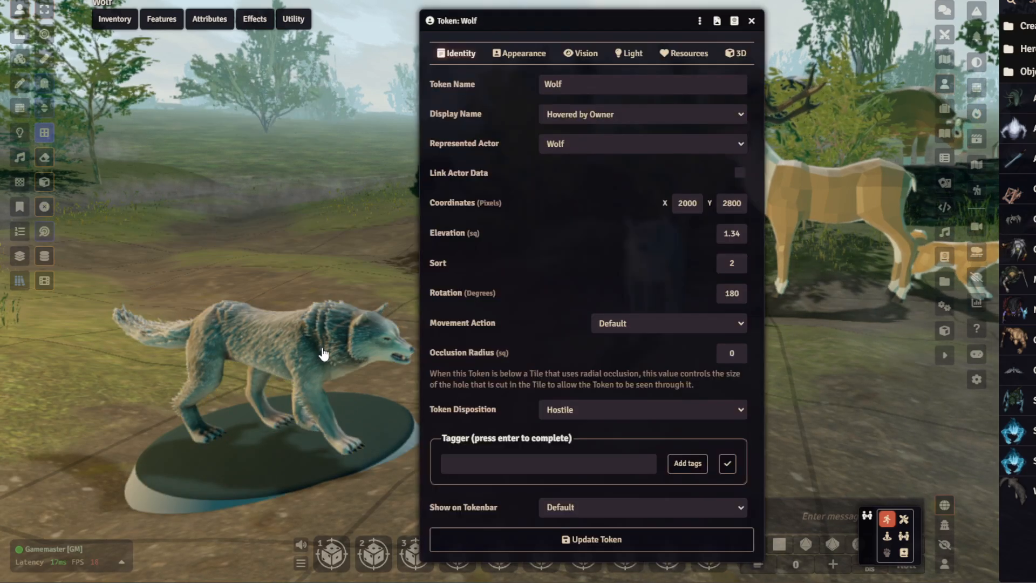
click(736, 54)
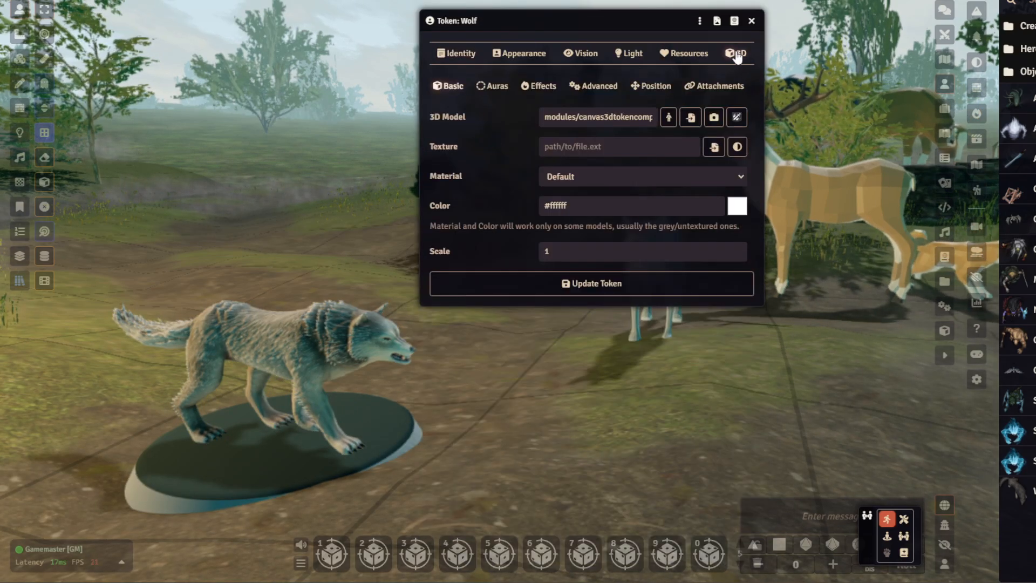
double_click(295, 336)
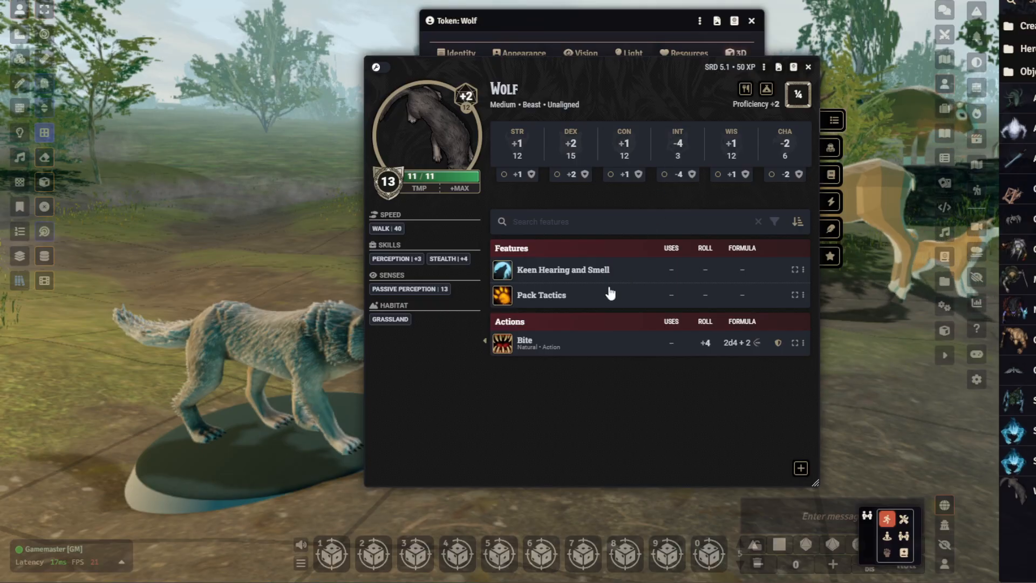
click(809, 67)
click(751, 21)
- Select the low-poly wolf tile and preview its different animations one after another from the numbered slots
drag(657, 249, 407, 209)
click(490, 281)
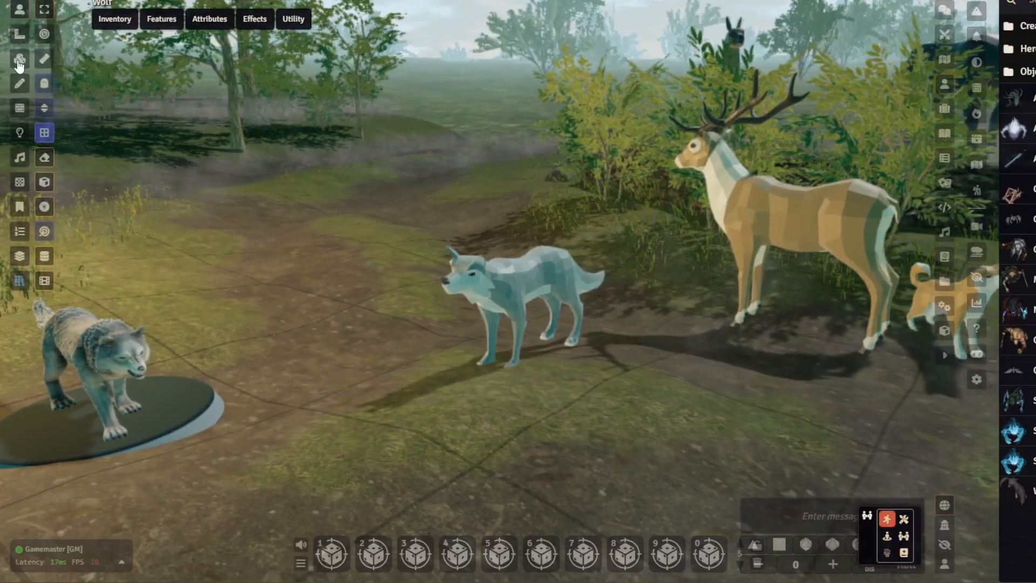
click(19, 61)
click(547, 290)
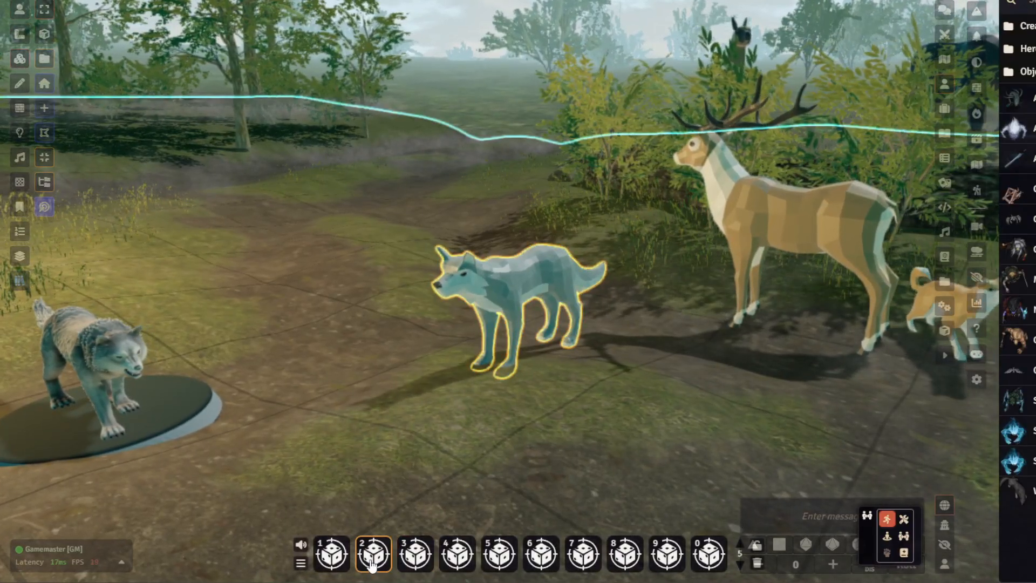
click(404, 565)
click(461, 568)
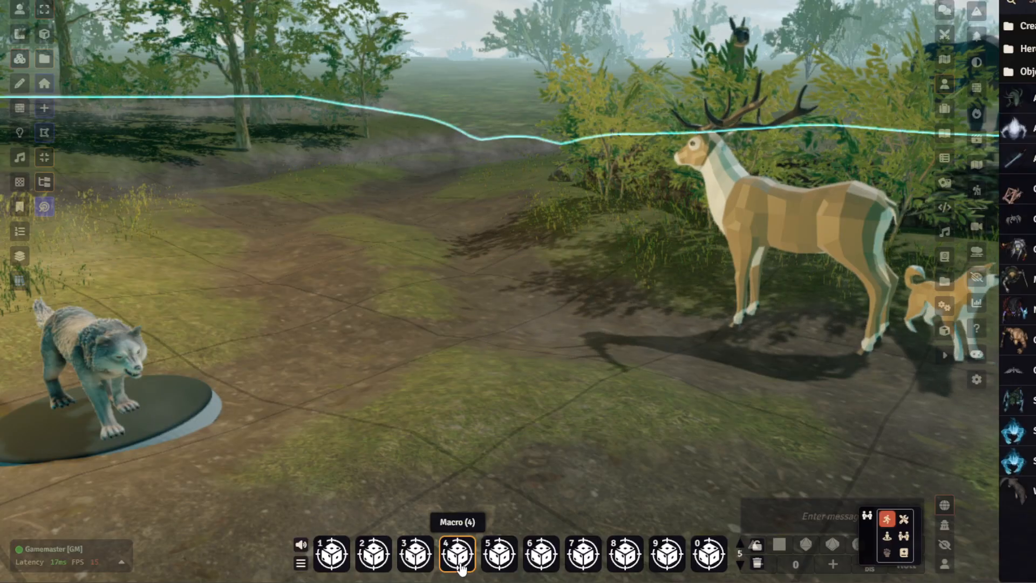
click(499, 562)
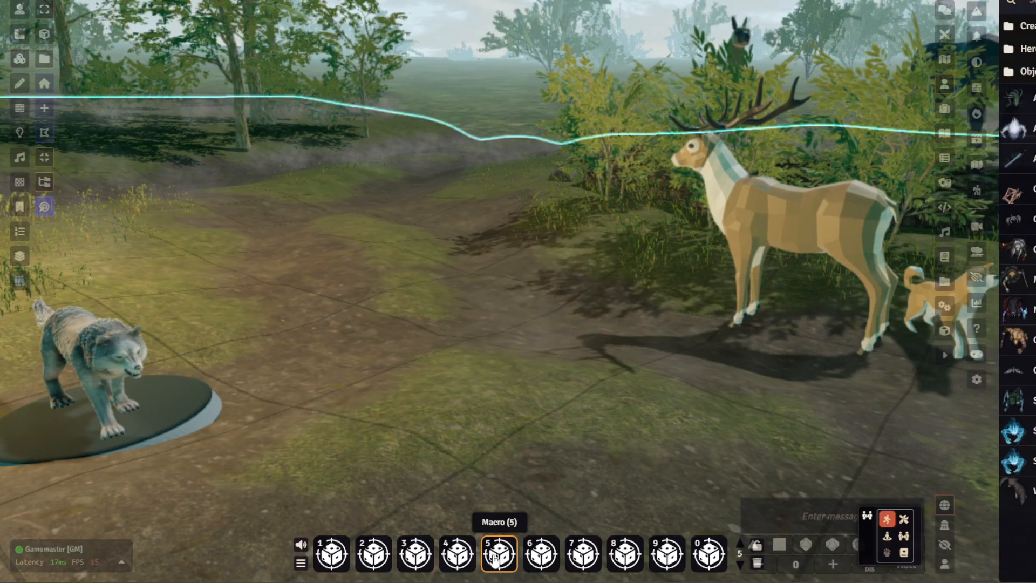
click(541, 561)
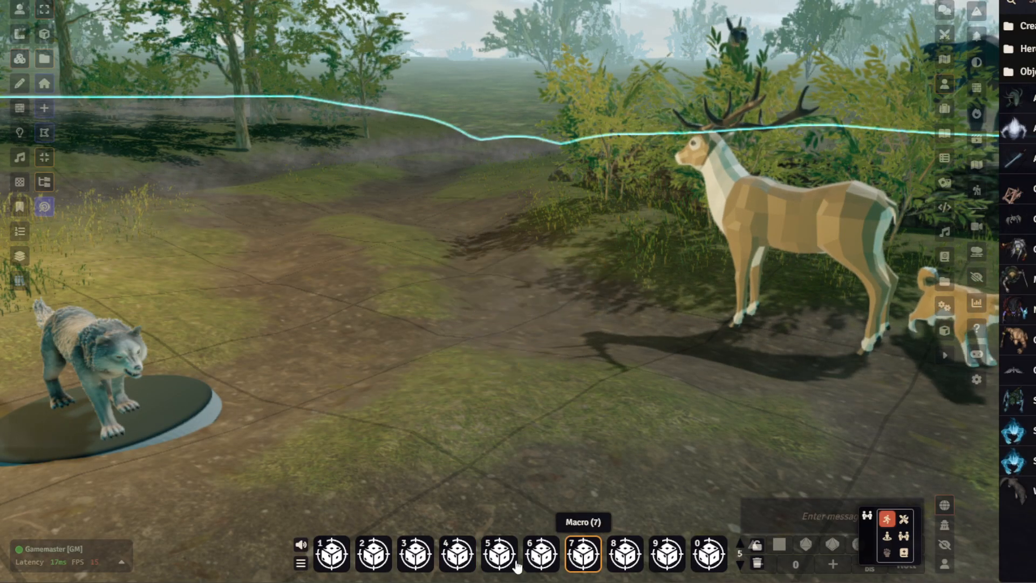
click(333, 561)
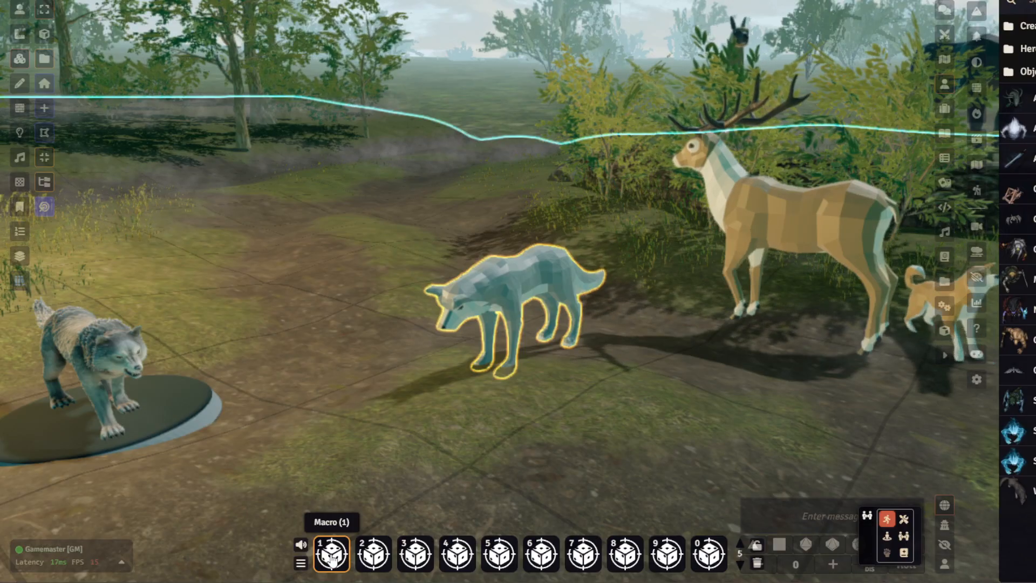
click(667, 558)
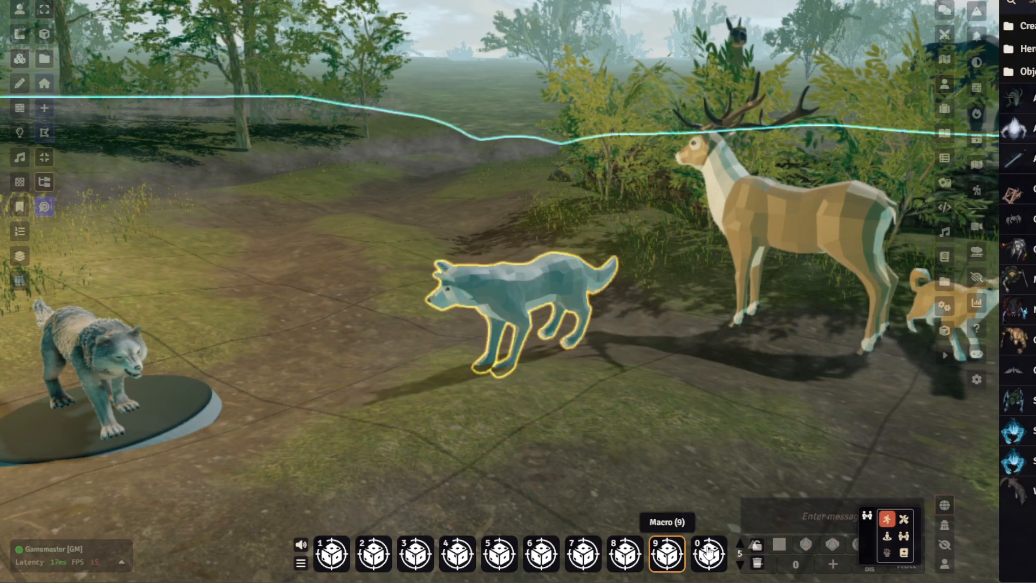
click(709, 553)
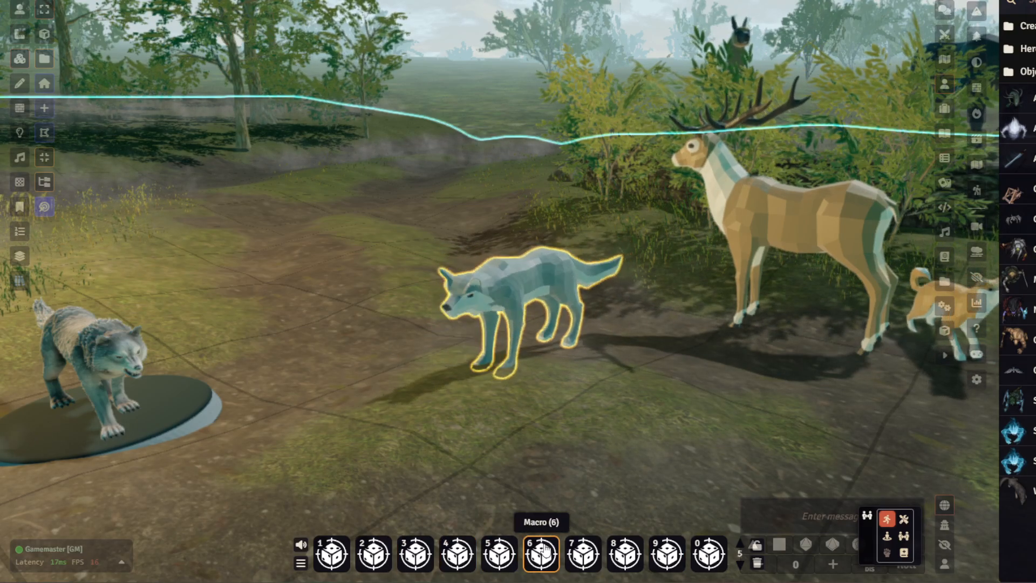
scroll(398, 215, down, 6)
drag(497, 255, 772, 321)
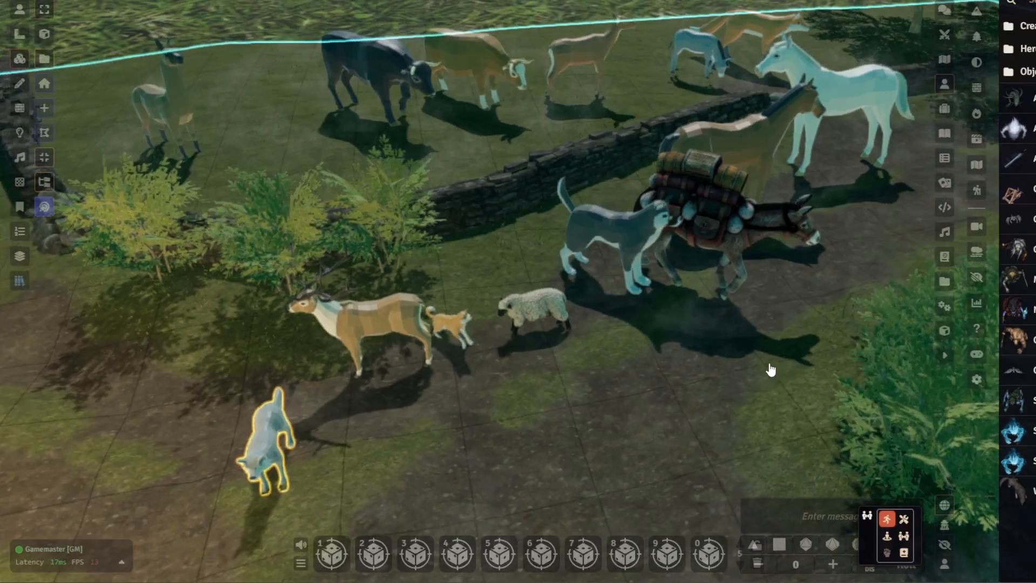
drag(770, 370, 475, 387)
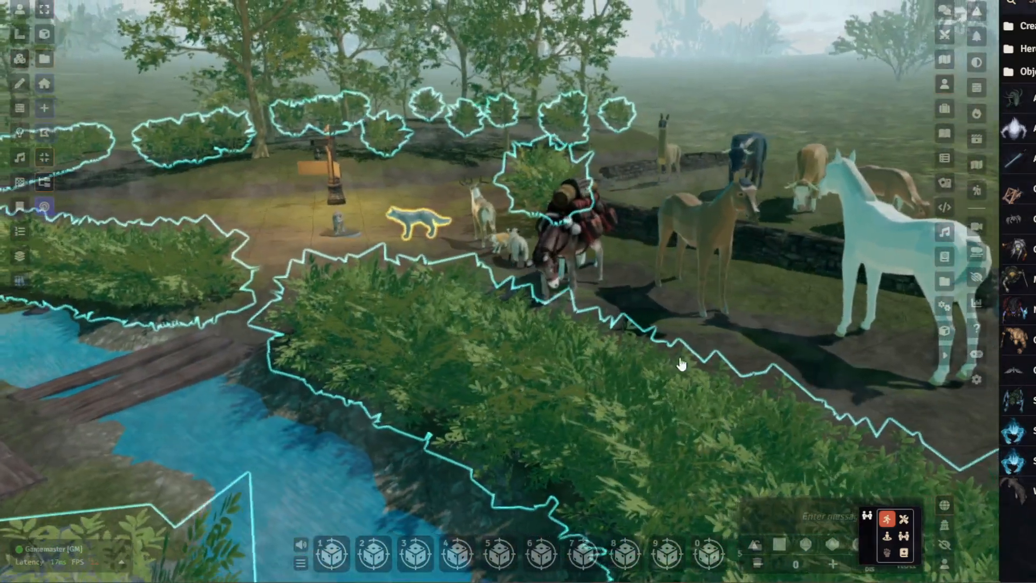
key(ctrl+space)
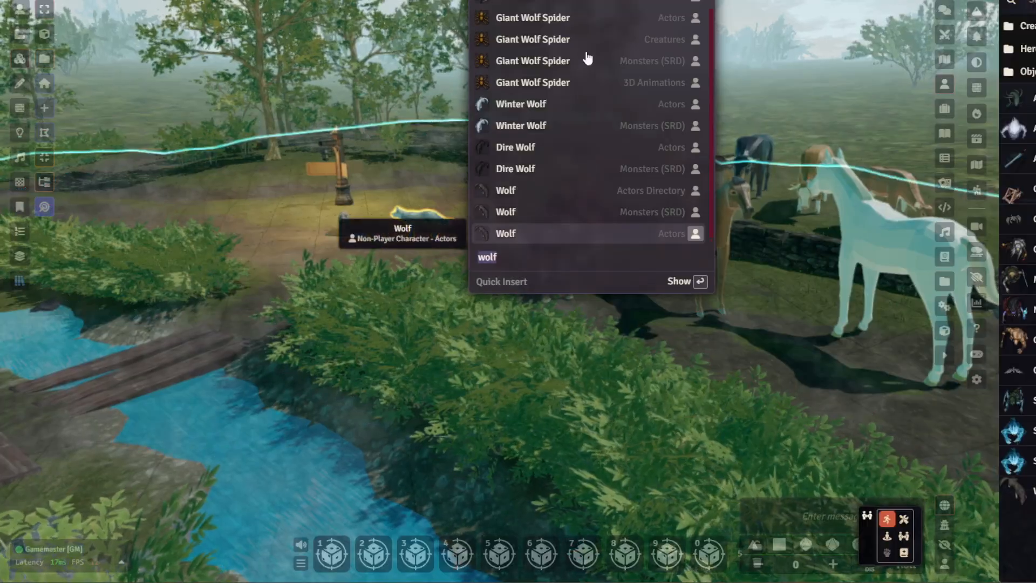
key(Escape)
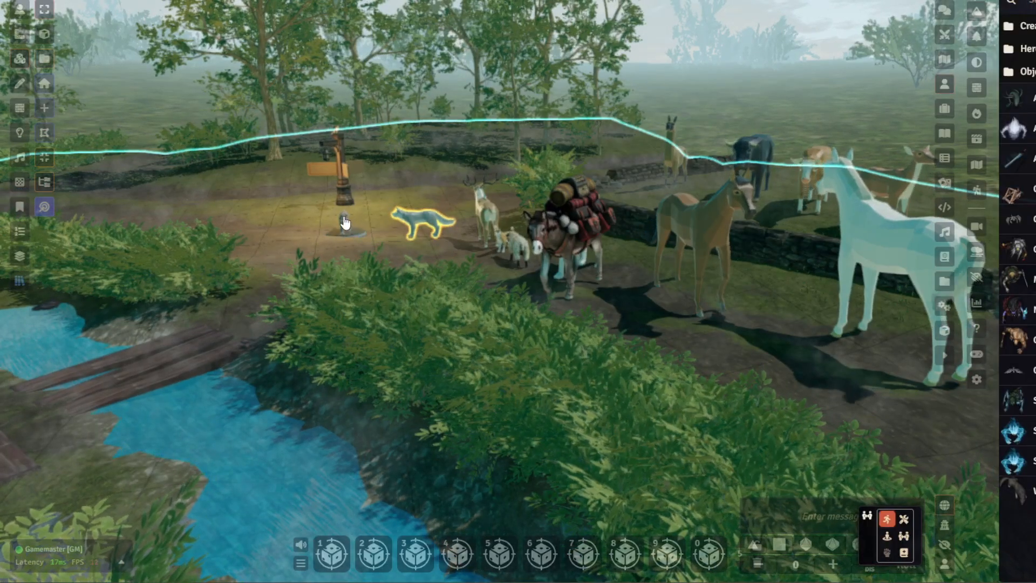
- Open the 3D model browser for the Wolf token and search it for chicken
click(20, 10)
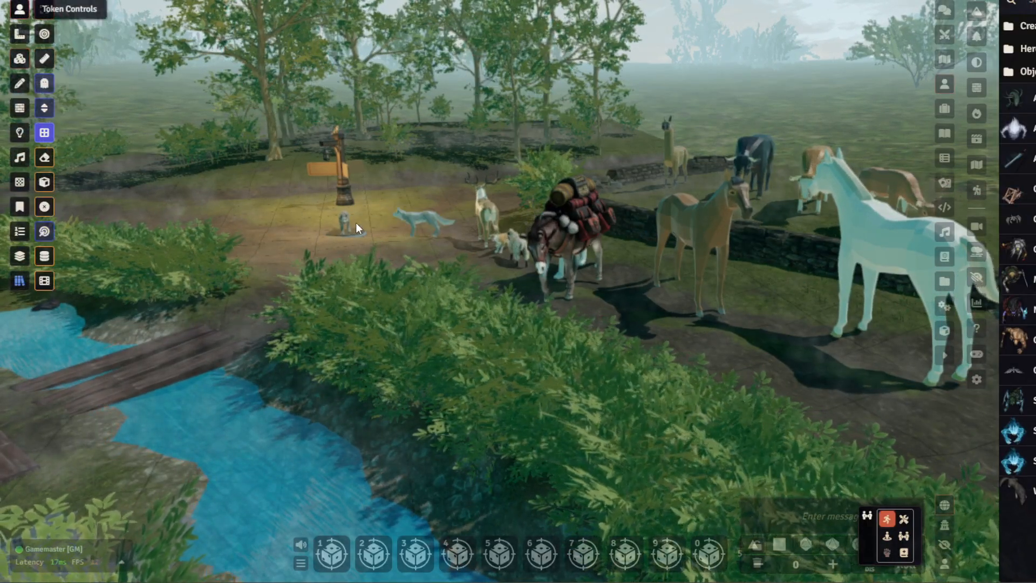
double_click(346, 224)
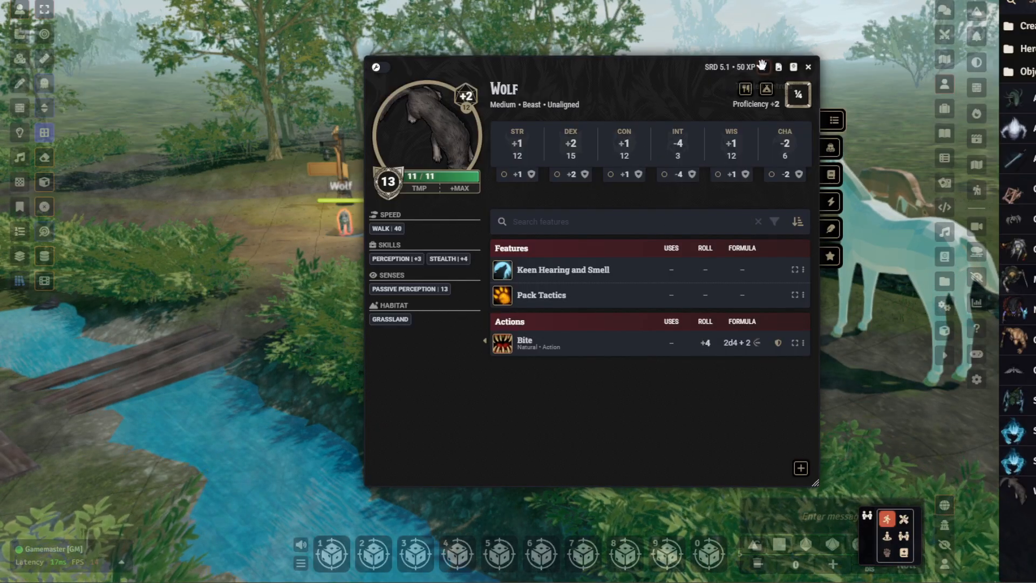
click(808, 115)
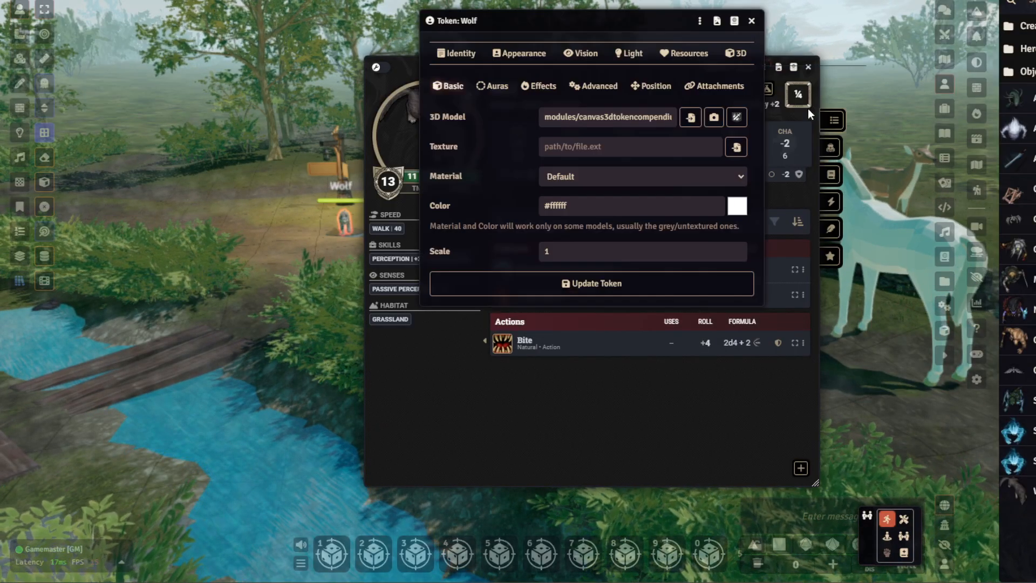
click(668, 118)
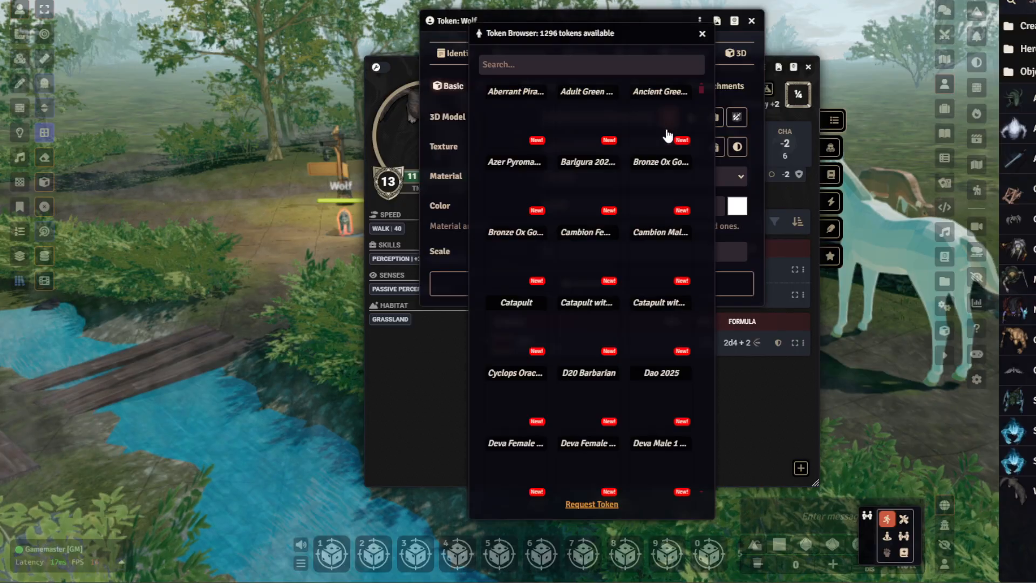
text(chicken)
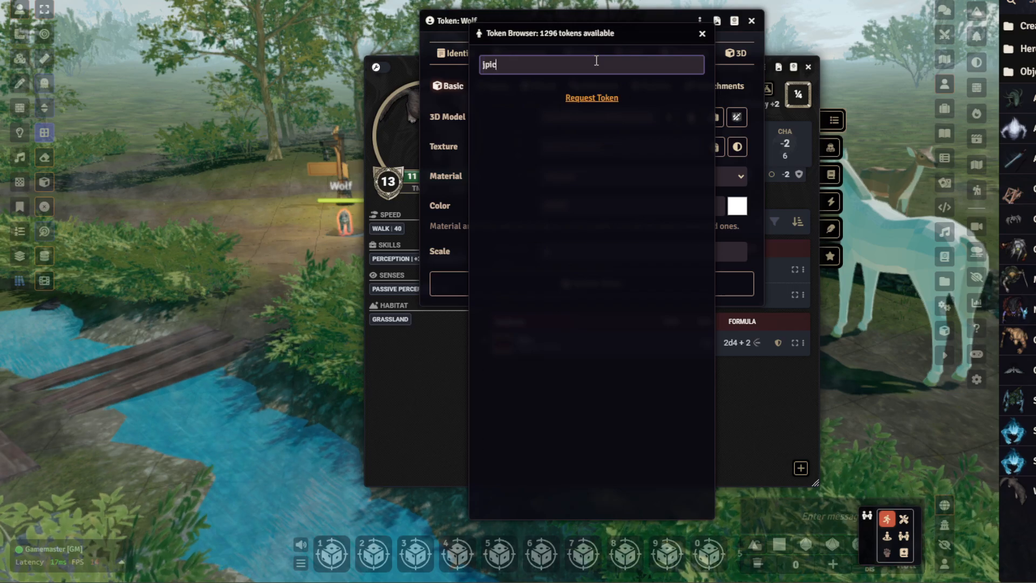
- Search the token models for pig and assign Sowpig the ghoul as the Wolf token's 3D model
key(BackSpace)
key(BackSpace)
text(pig)
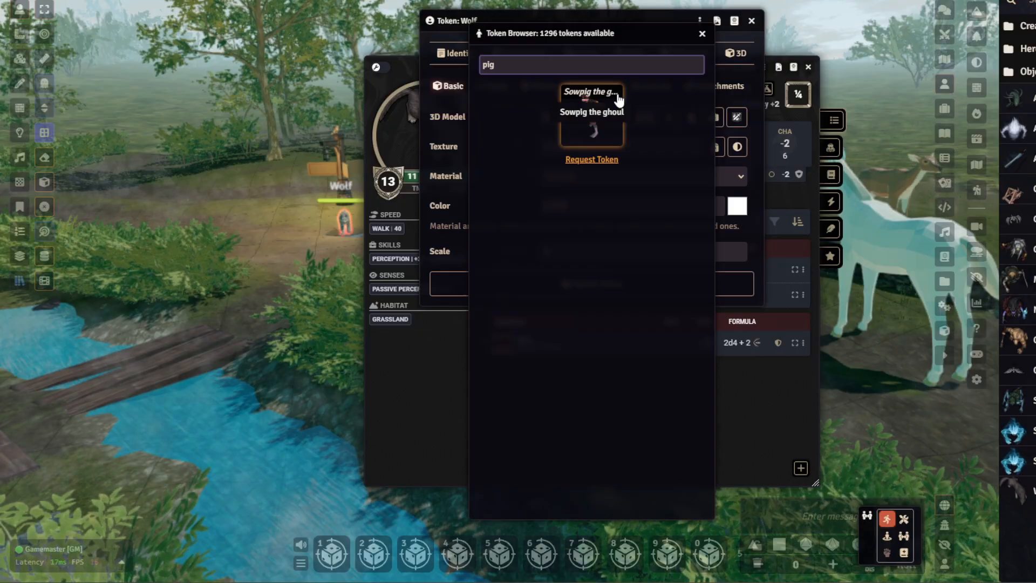
click(702, 34)
click(713, 53)
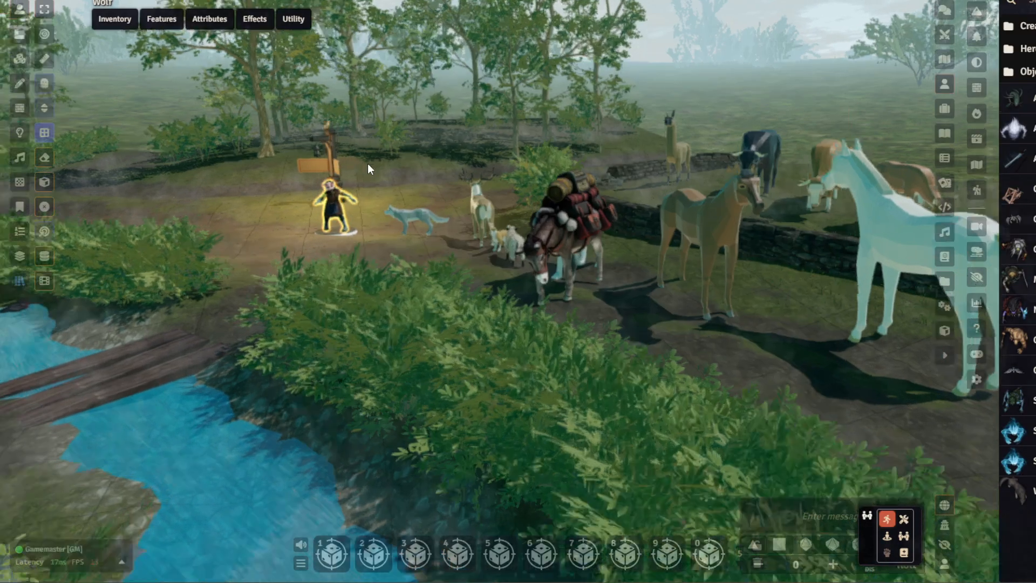
- Close the Wolf character sheet and examine the pig-masked ghoul model up close beside the signpost
middle_drag(368, 163, 471, 141)
scroll(471, 141, up, 6)
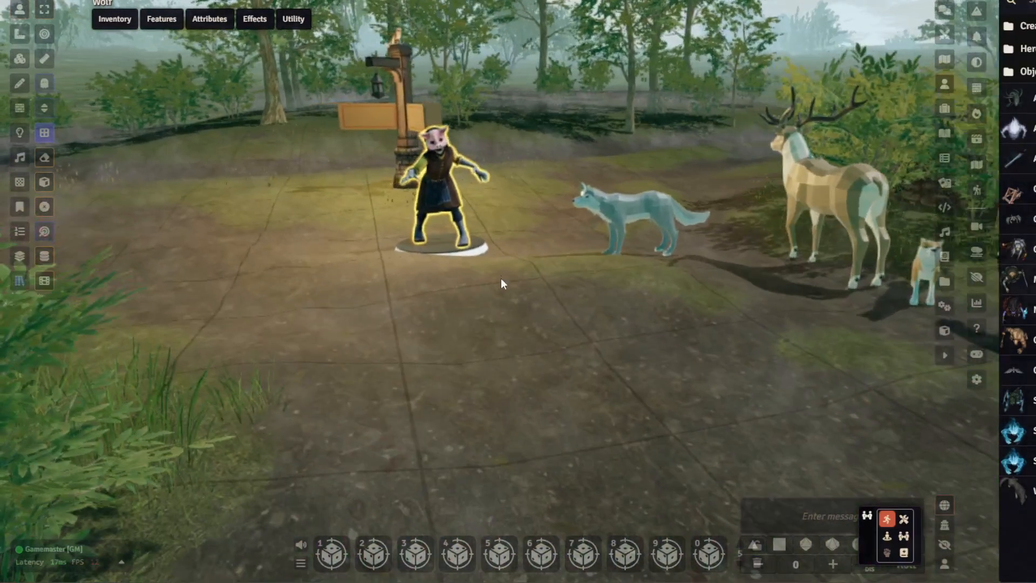
scroll(599, 177, up, 5)
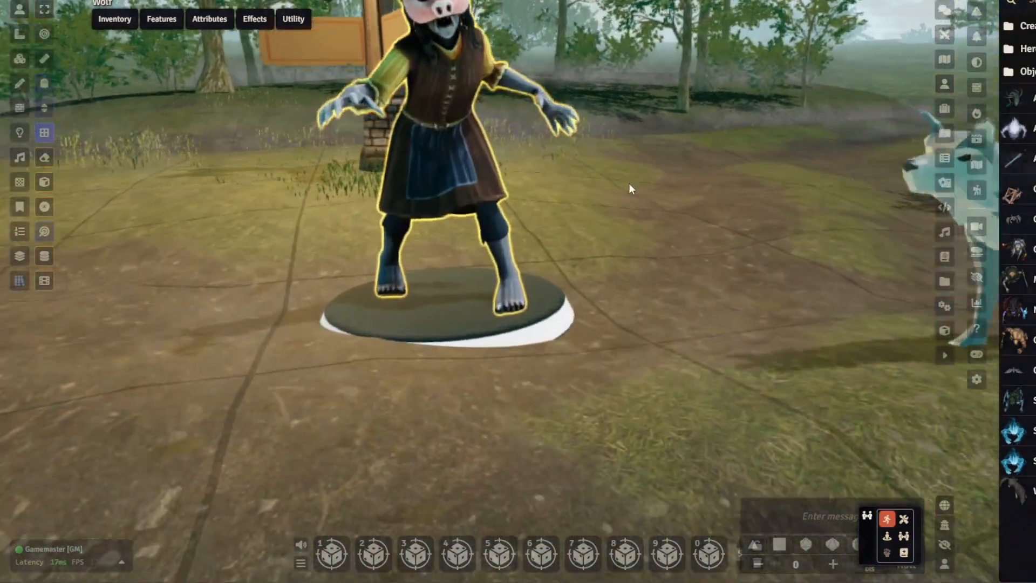
scroll(637, 190, up, 5)
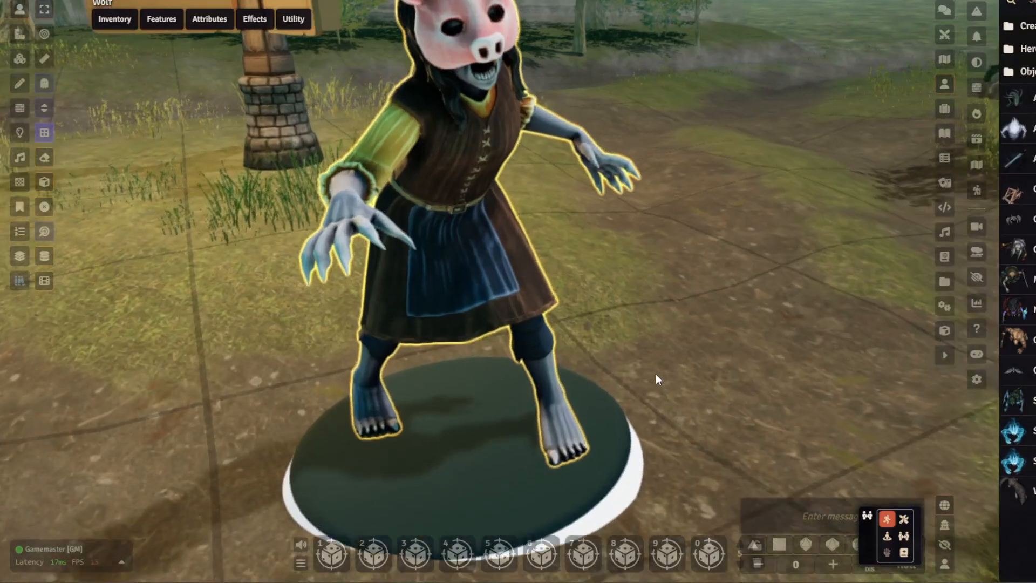
scroll(633, 318, down, 8)
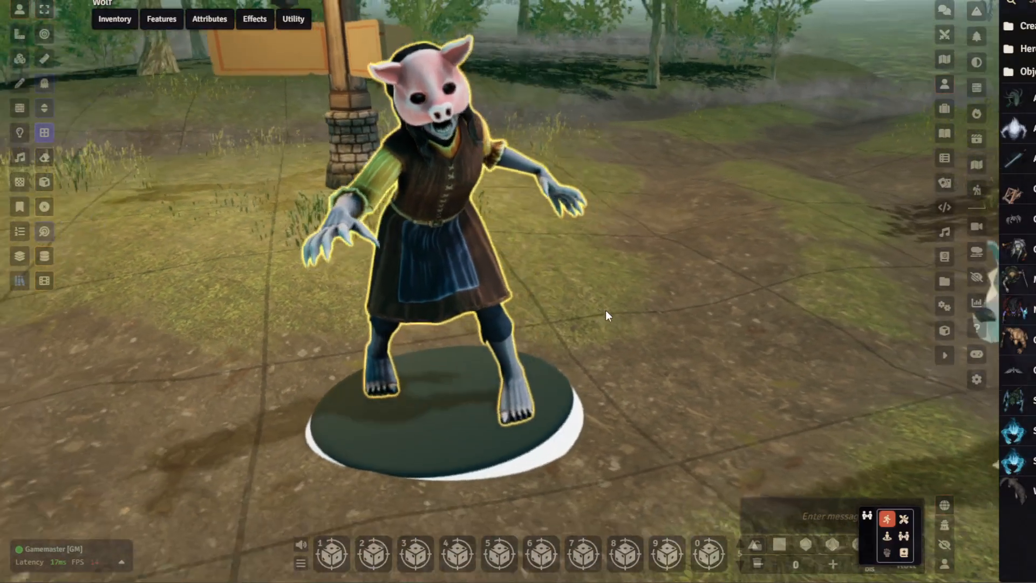
scroll(601, 311, down, 8)
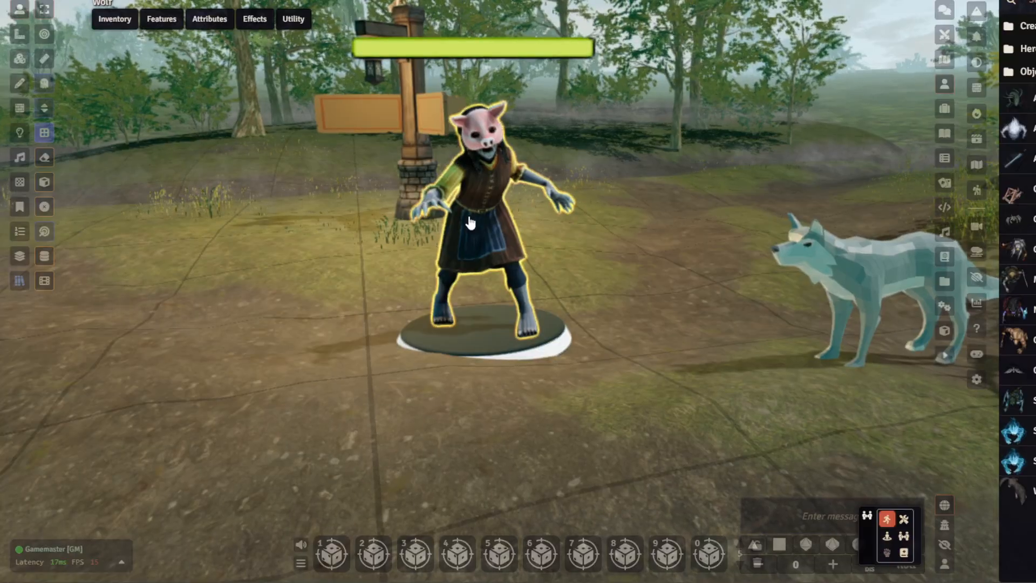
- Search the quick-insert list for pig and dismiss it without placing anything
key(ctrl+space)
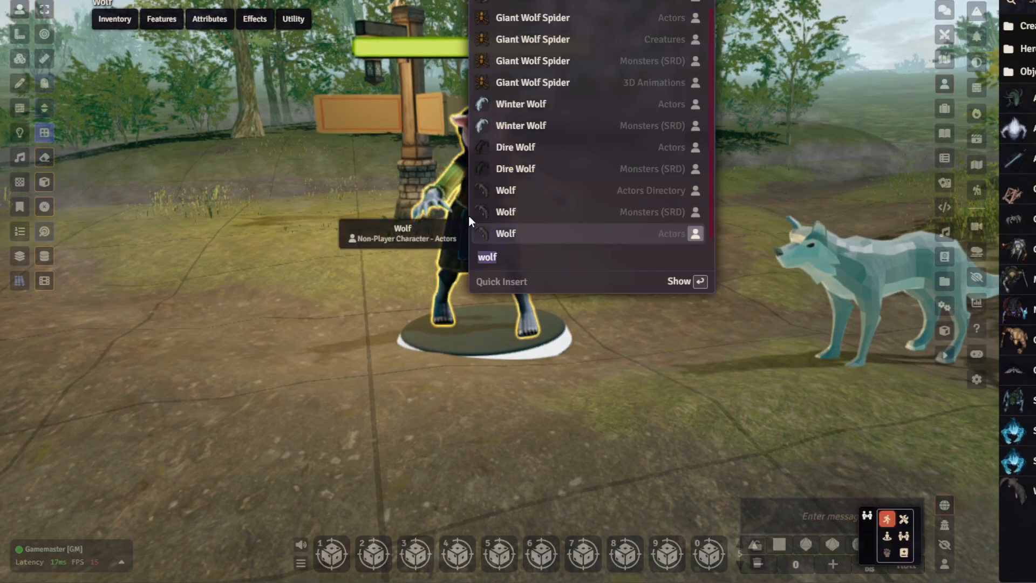
text(pig)
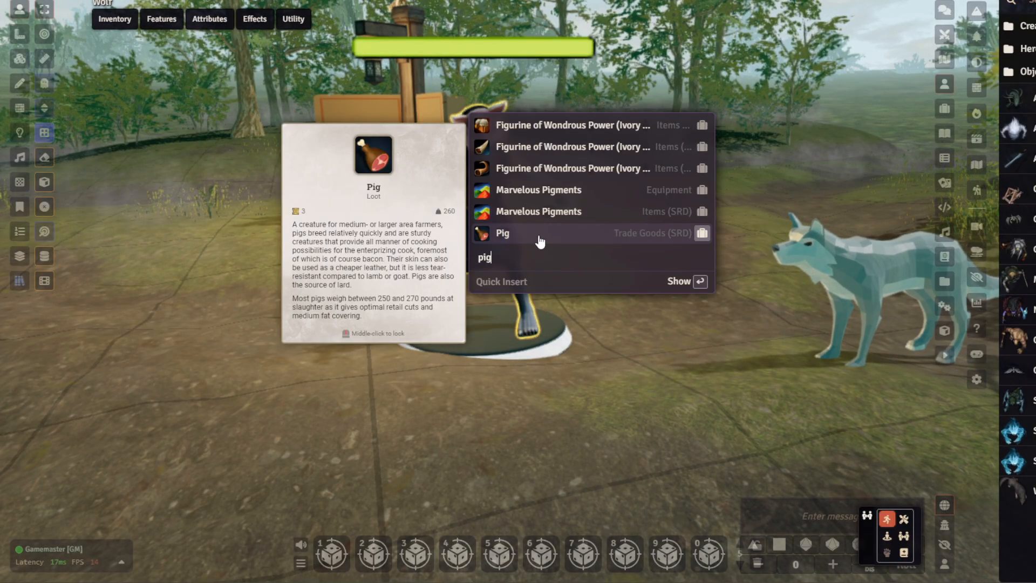
click(553, 411)
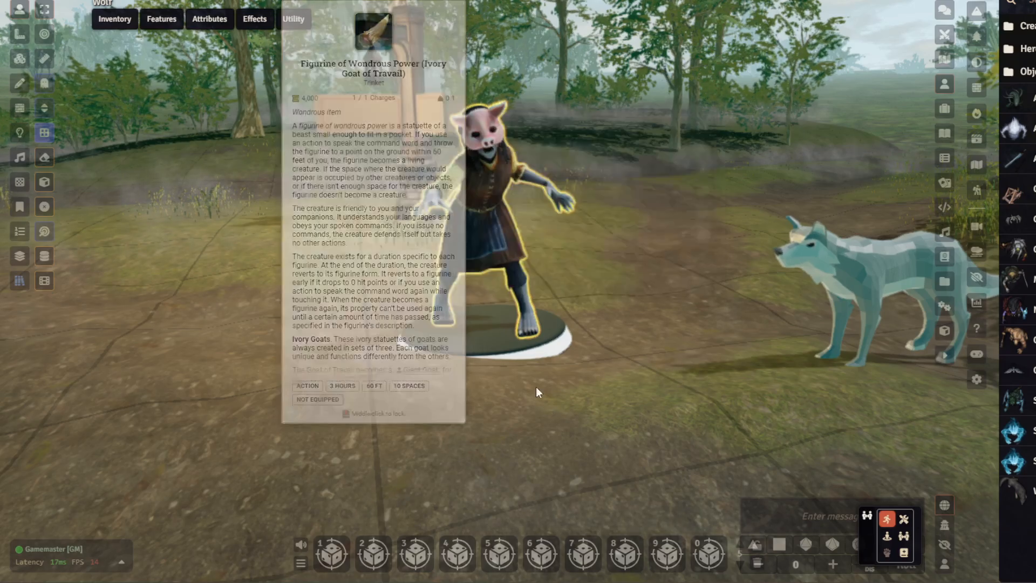
scroll(459, 259, down, 4)
middle_drag(531, 292, 762, 357)
right_drag(762, 357, 200, 393)
middle_drag(523, 348, 423, 354)
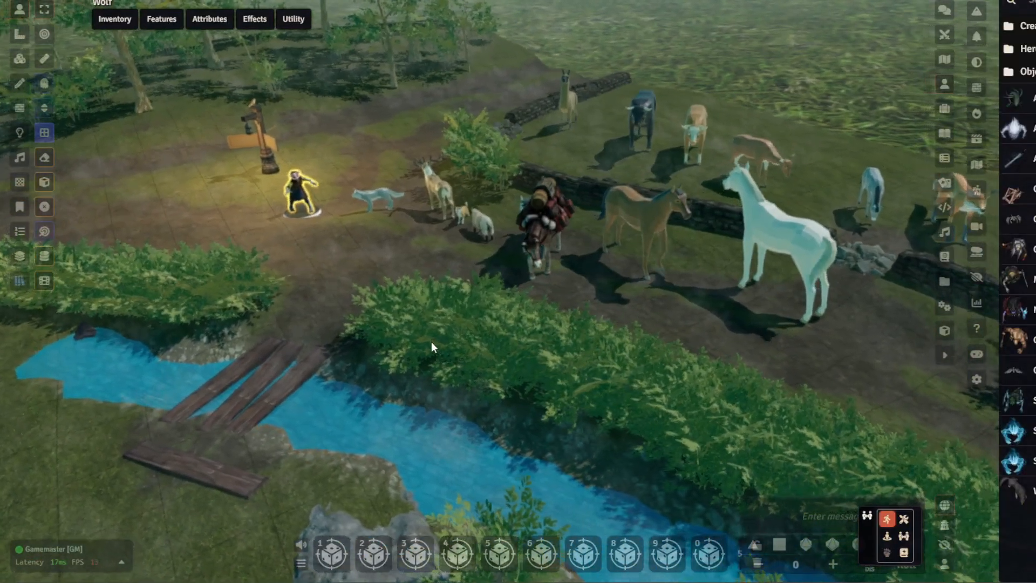
scroll(418, 293, down, 5)
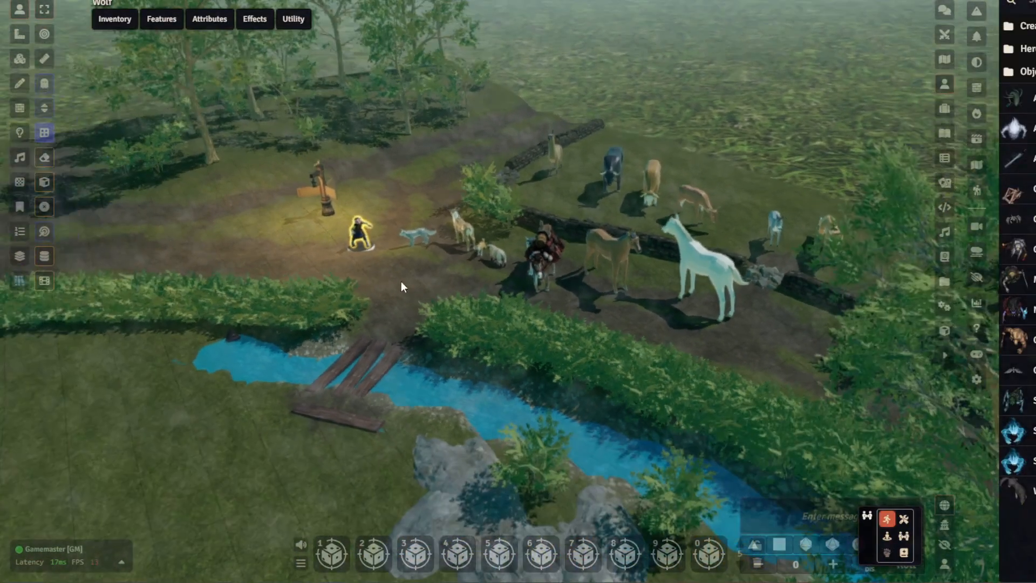
scroll(418, 275, up, 5)
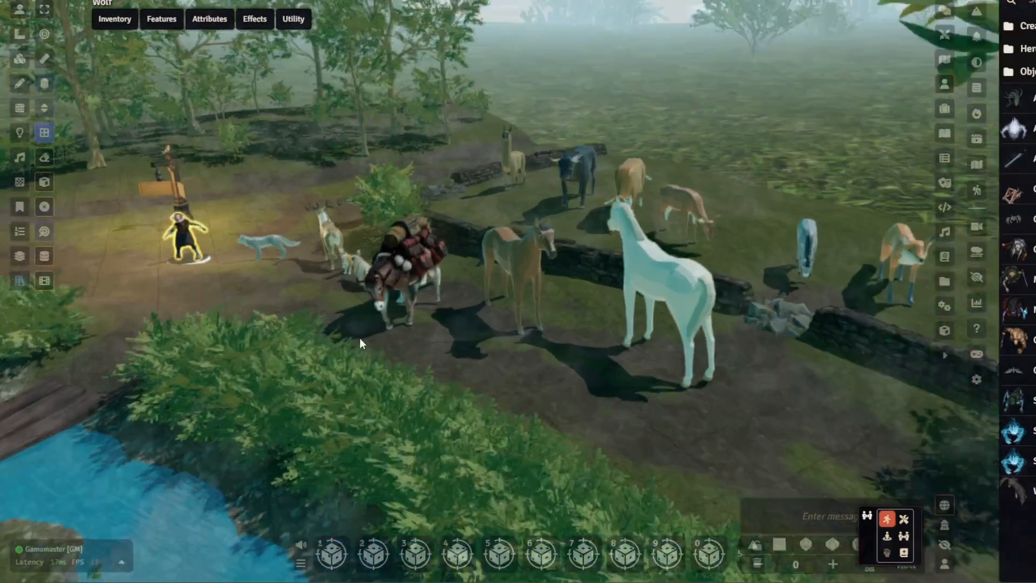